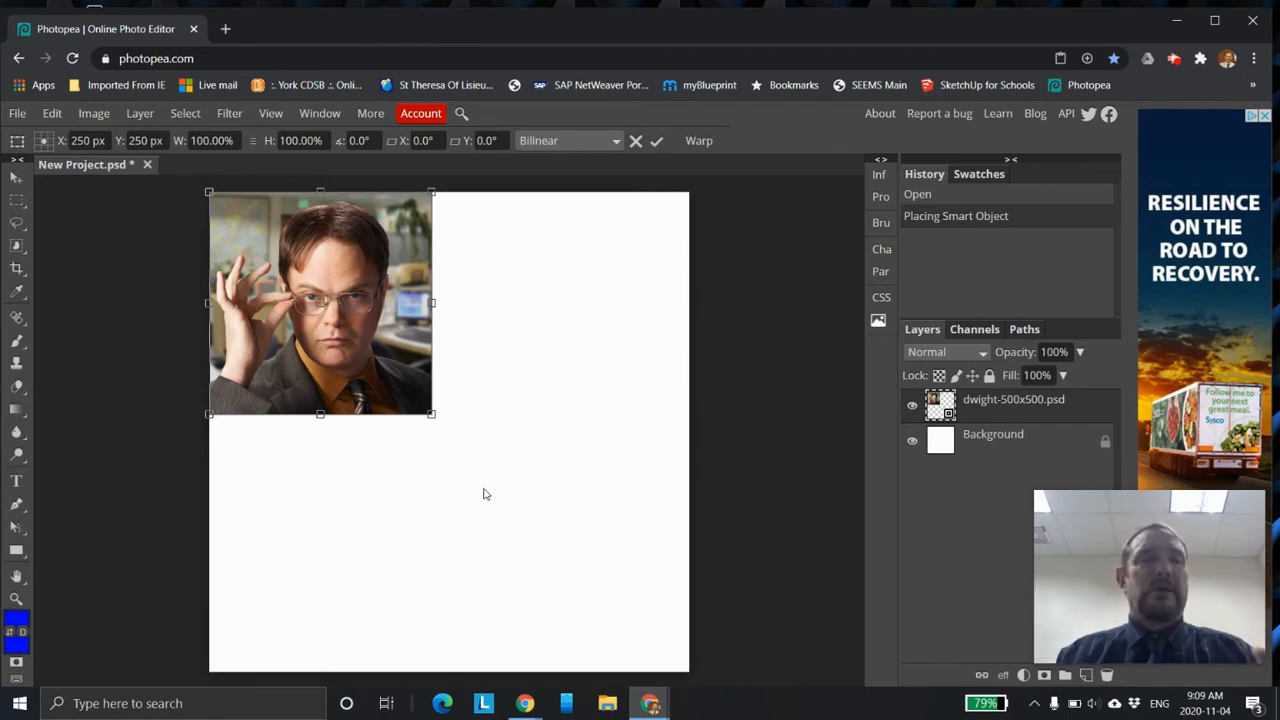
Step: Scale the placed portrait photo to 216% so it fills the whole canvas, and apply the transform
left_click_drag(432, 414, 730, 660)
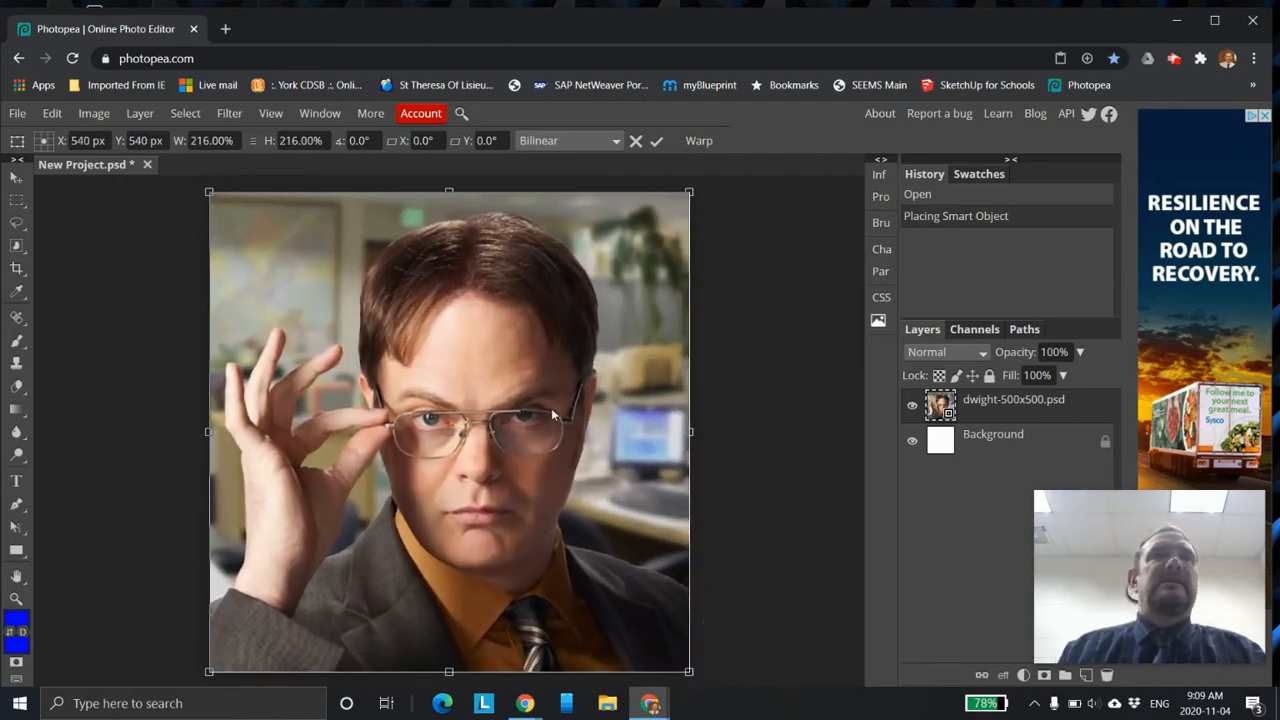
left_click(18, 247)
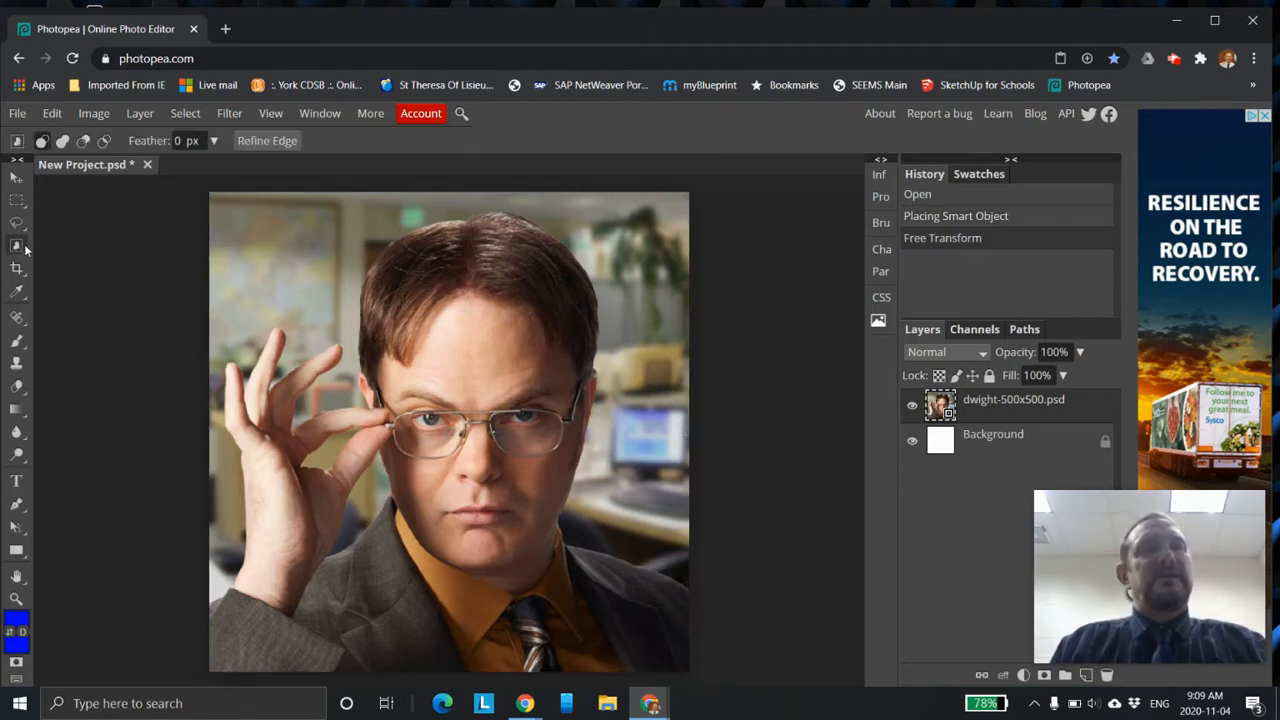
Step: Choose the Quick Selection tool and rasterize the dwight-500x500.psd smart object layer
left_click(22, 248)
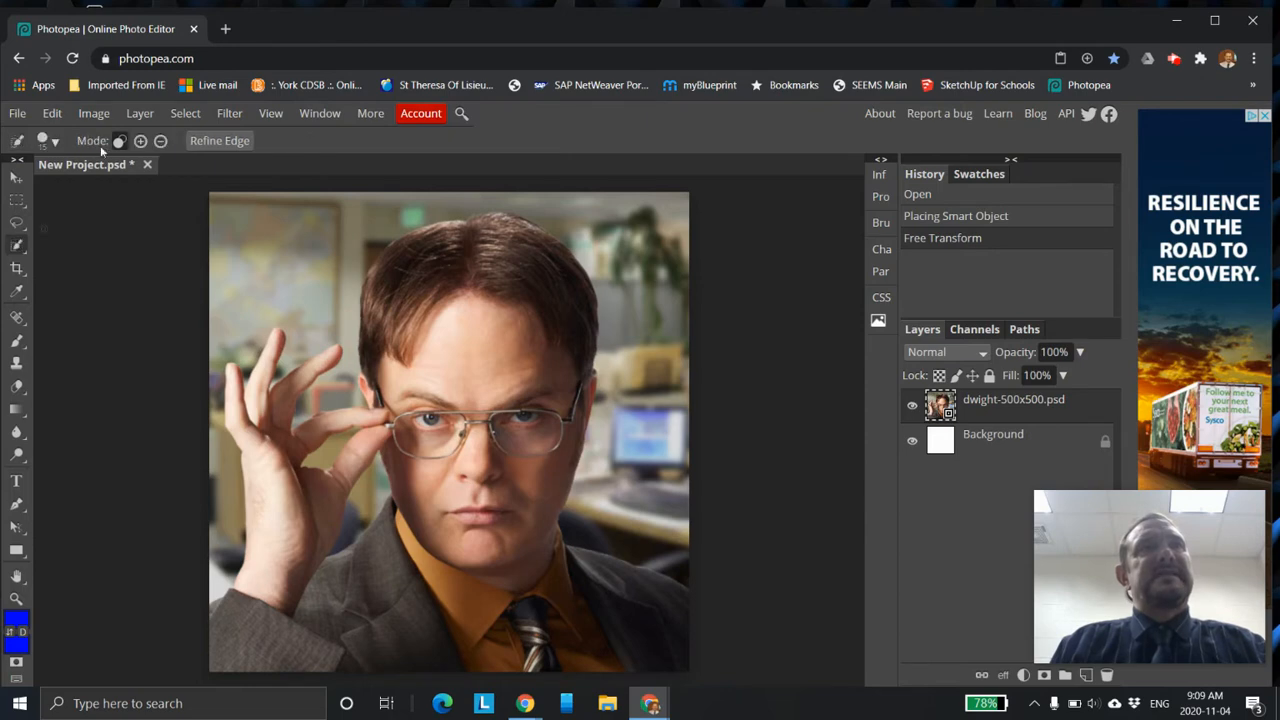
key("w")
key("w")
left_click(18, 246)
left_click(18, 245)
right_click(18, 246)
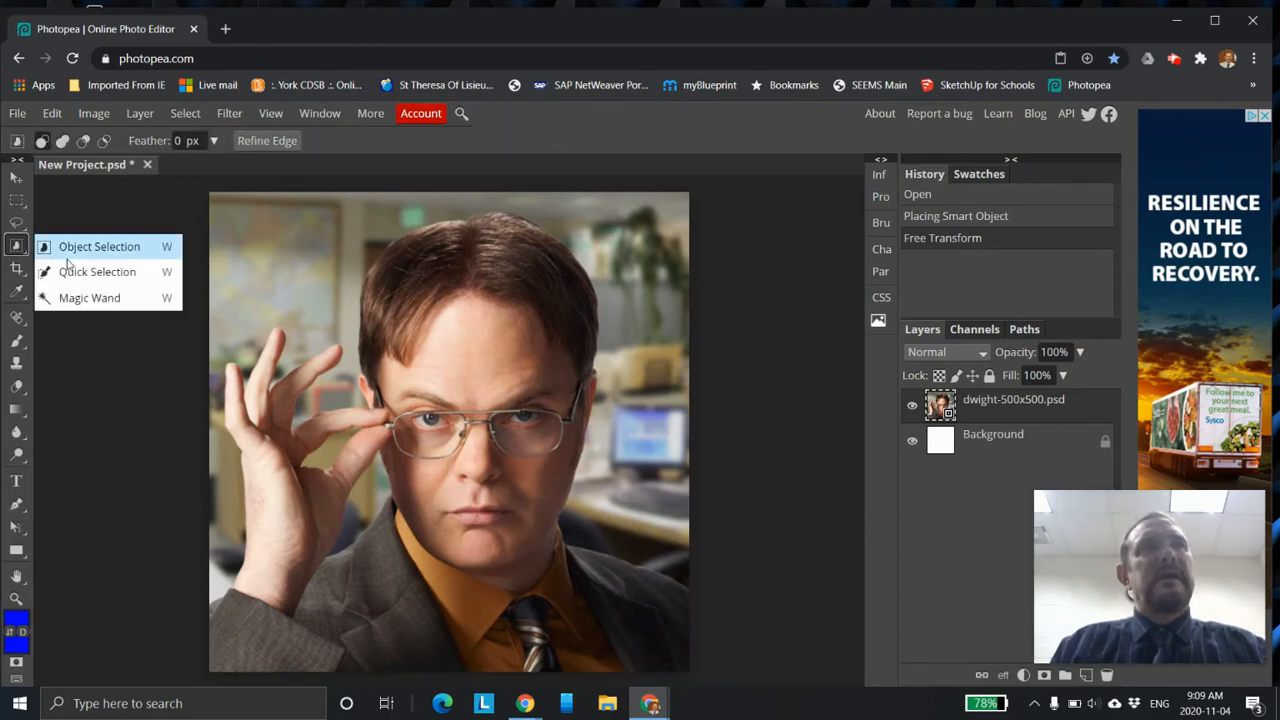
left_click(115, 277)
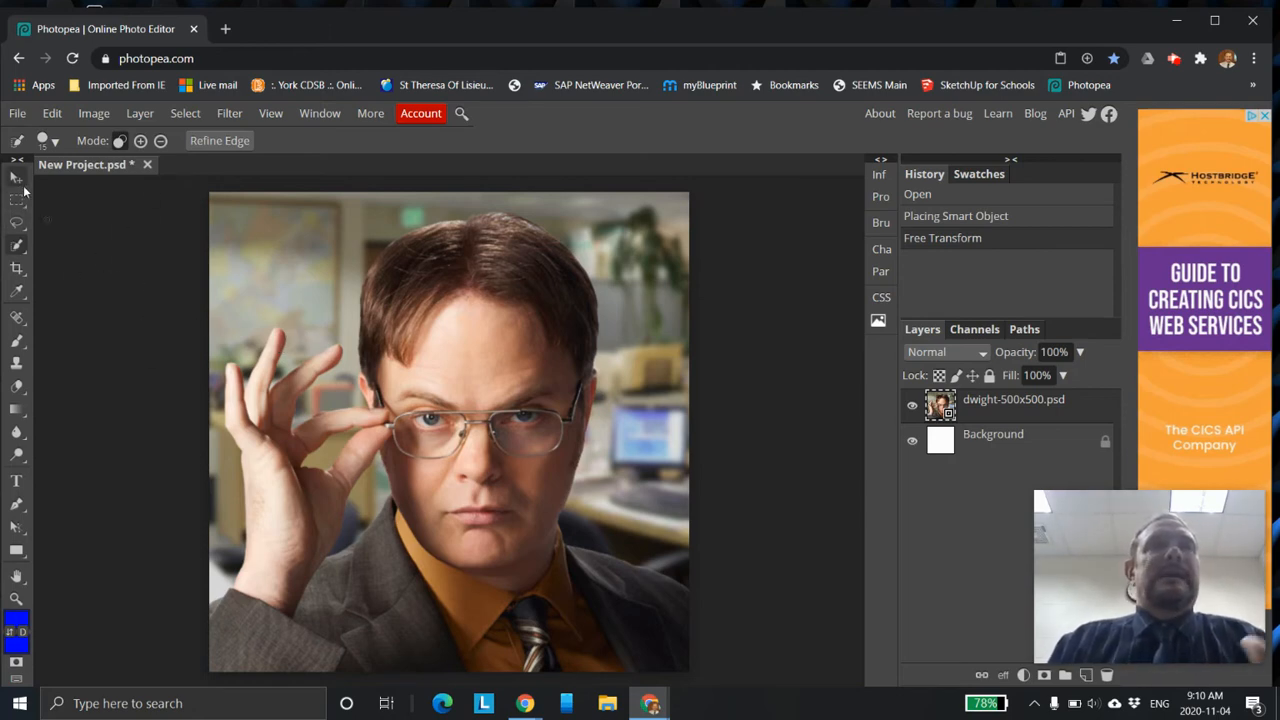
left_click(417, 300)
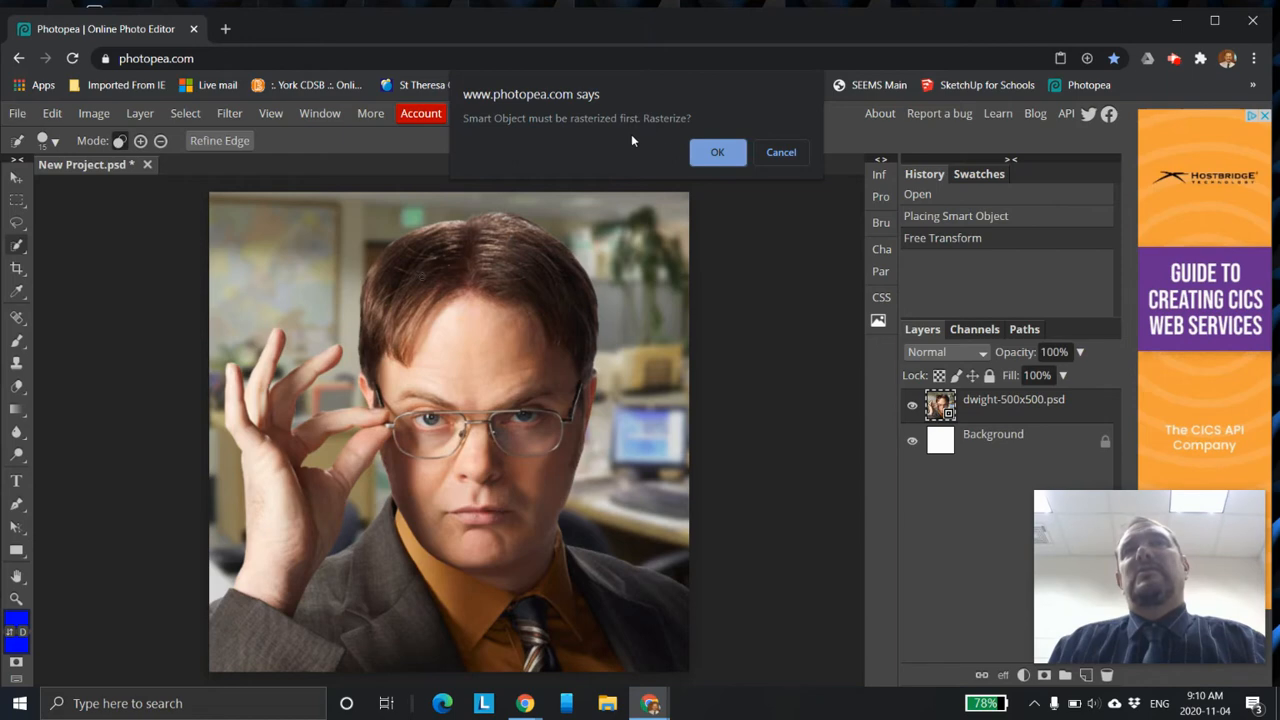
left_click(714, 152)
mouse_move(466, 354)
left_mouse_down()
mouse_move(428, 332)
mouse_move(428, 312)
mouse_move(433, 323)
left_mouse_up()
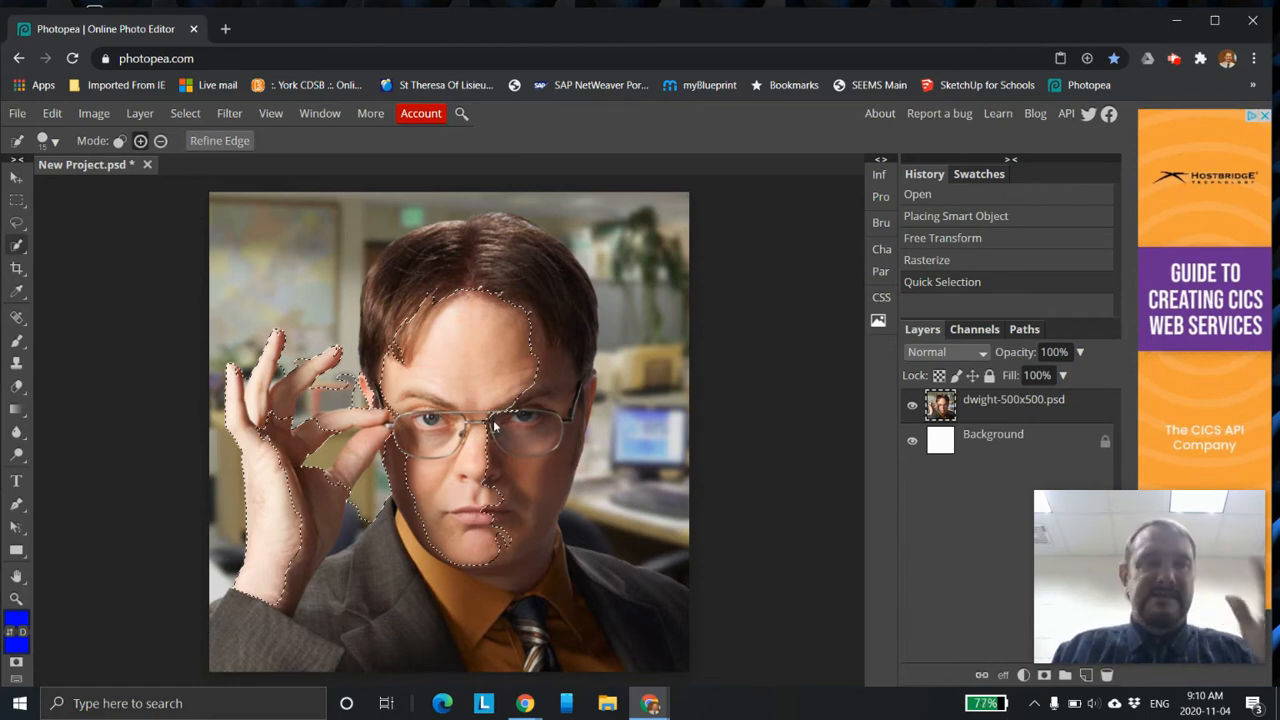
key("ctrl+z")
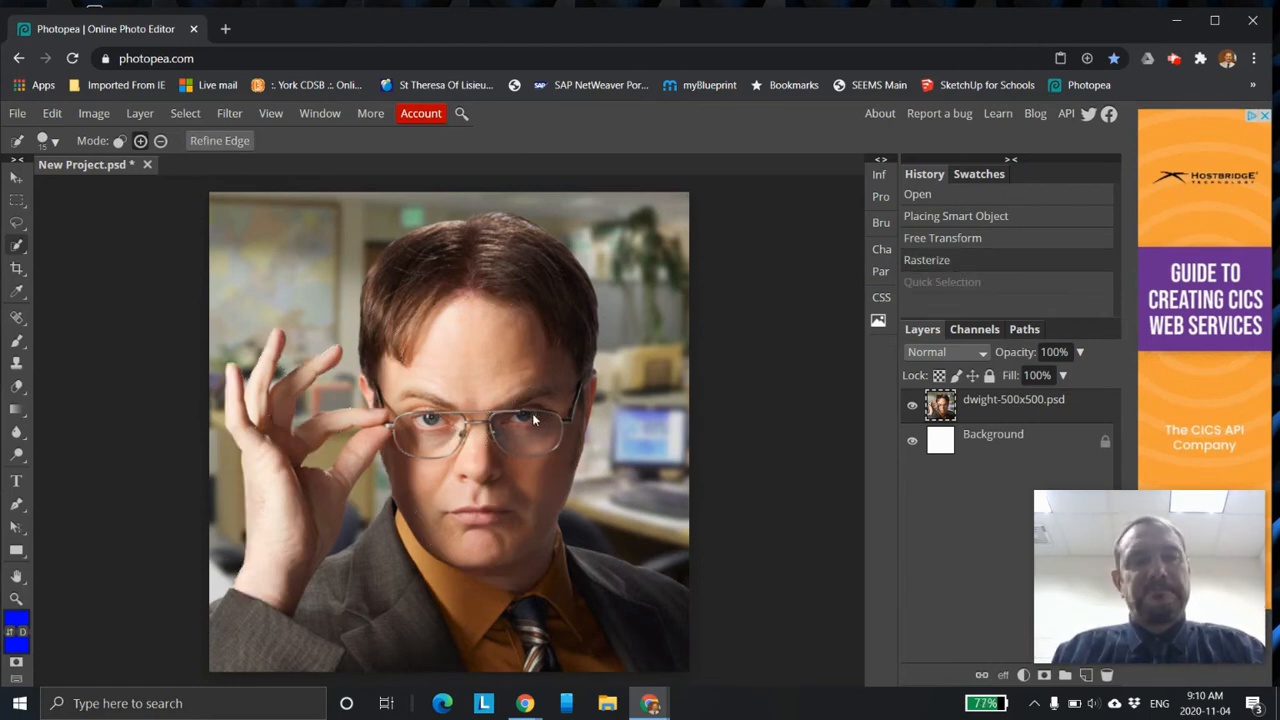
left_click_drag(464, 275, 449, 308)
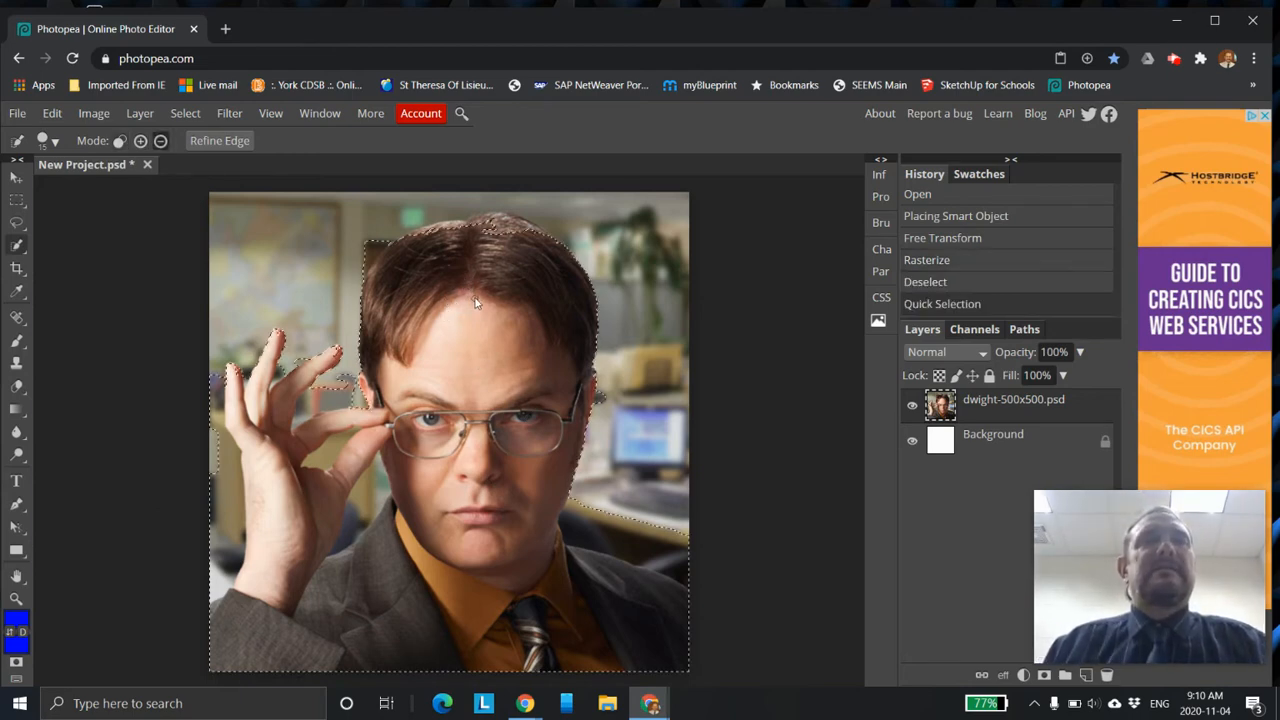
key("ctrl+z")
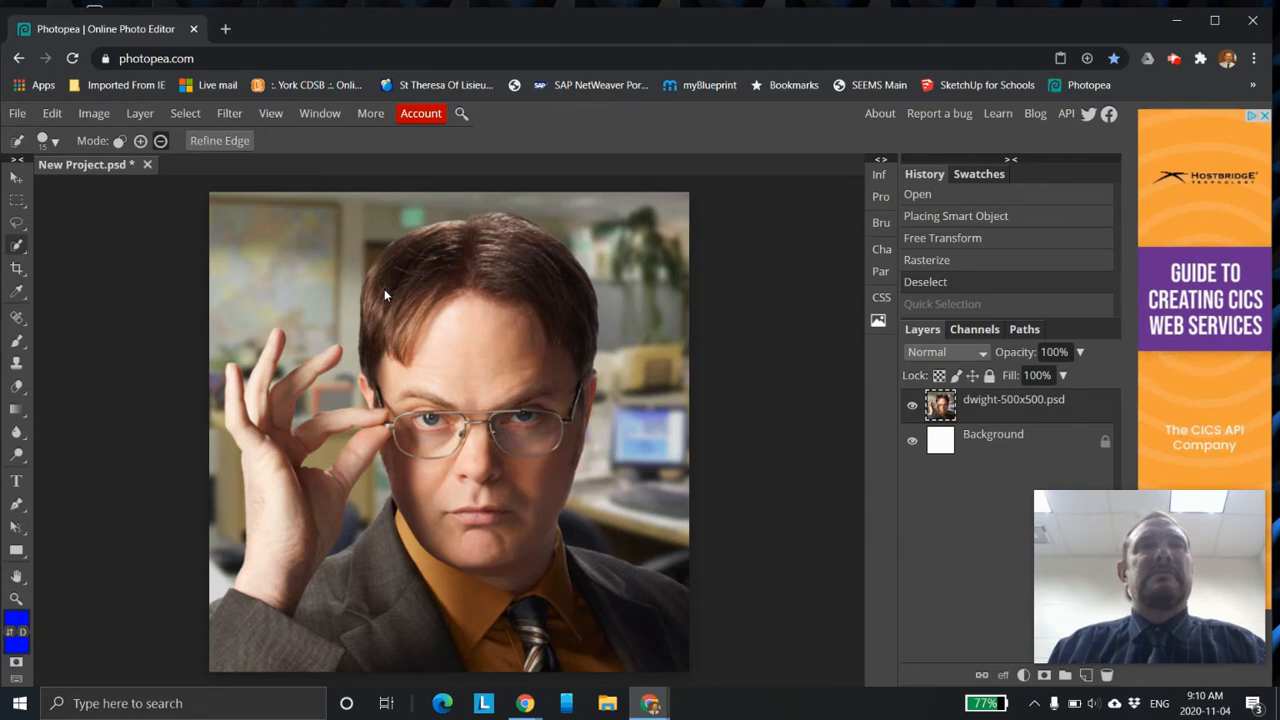
key("ctrl+d")
Step: Quick-select the man's head, hand and jacket, and subtract the green sign above his head from the selection
left_click_drag(500, 291, 565, 307)
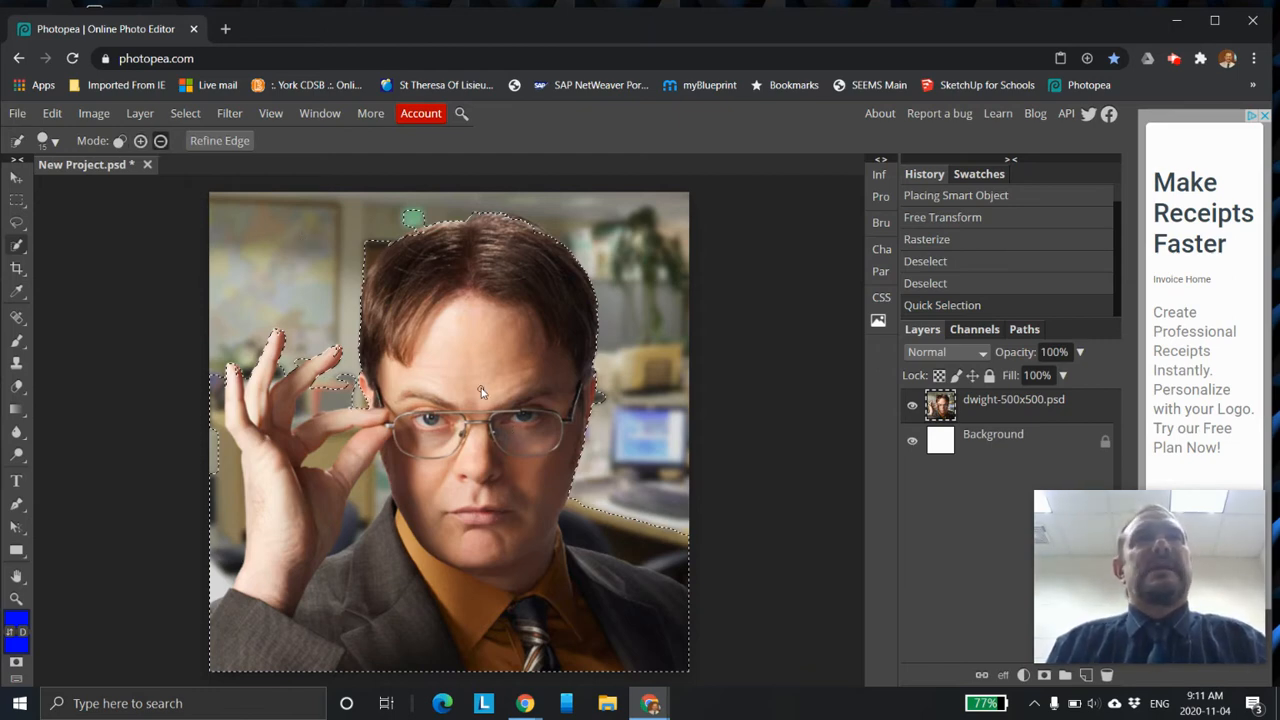
scroll(481, 393, "up", 3)
scroll(417, 380, "down", 2)
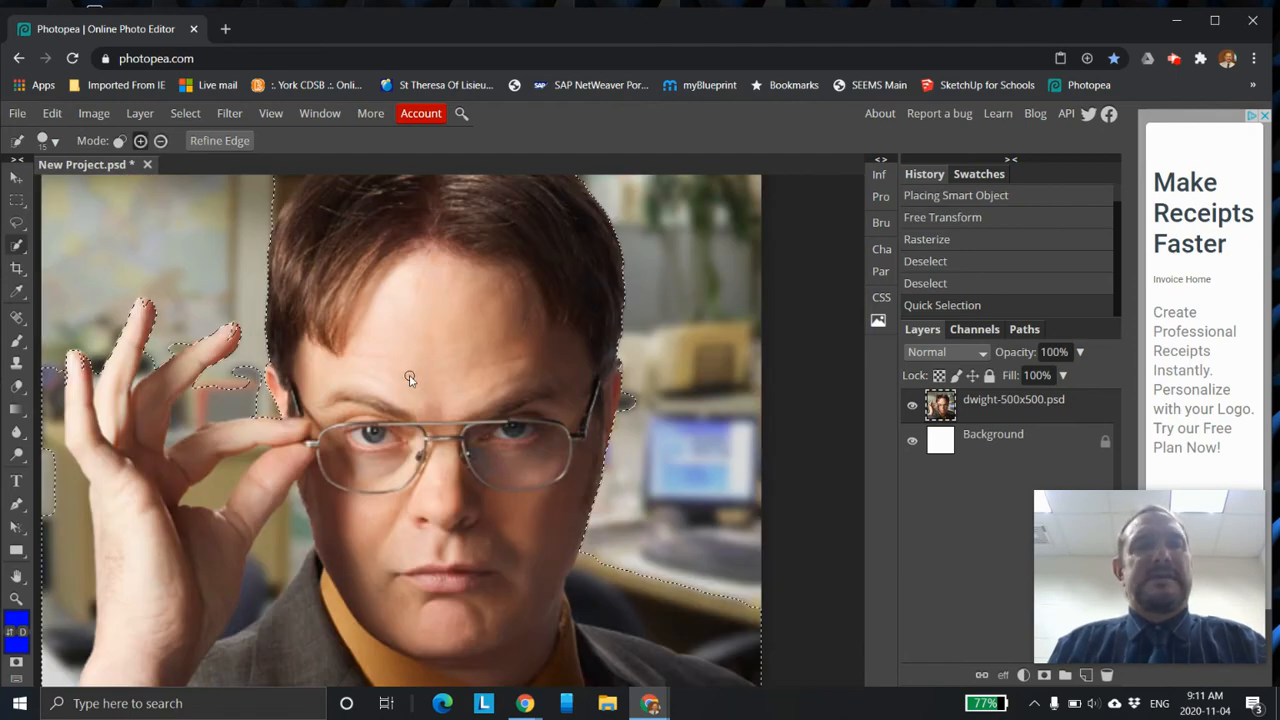
left_click_drag(408, 390, 442, 573)
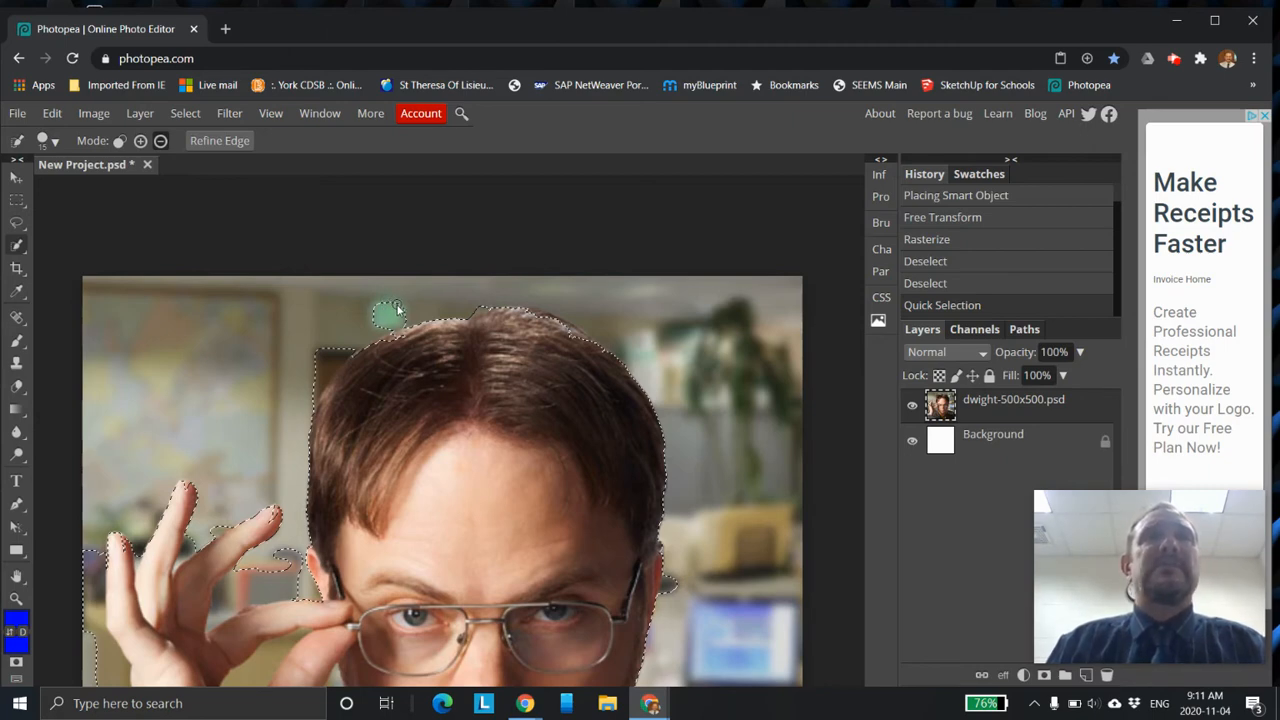
left_click(47, 141)
left_click(502, 208)
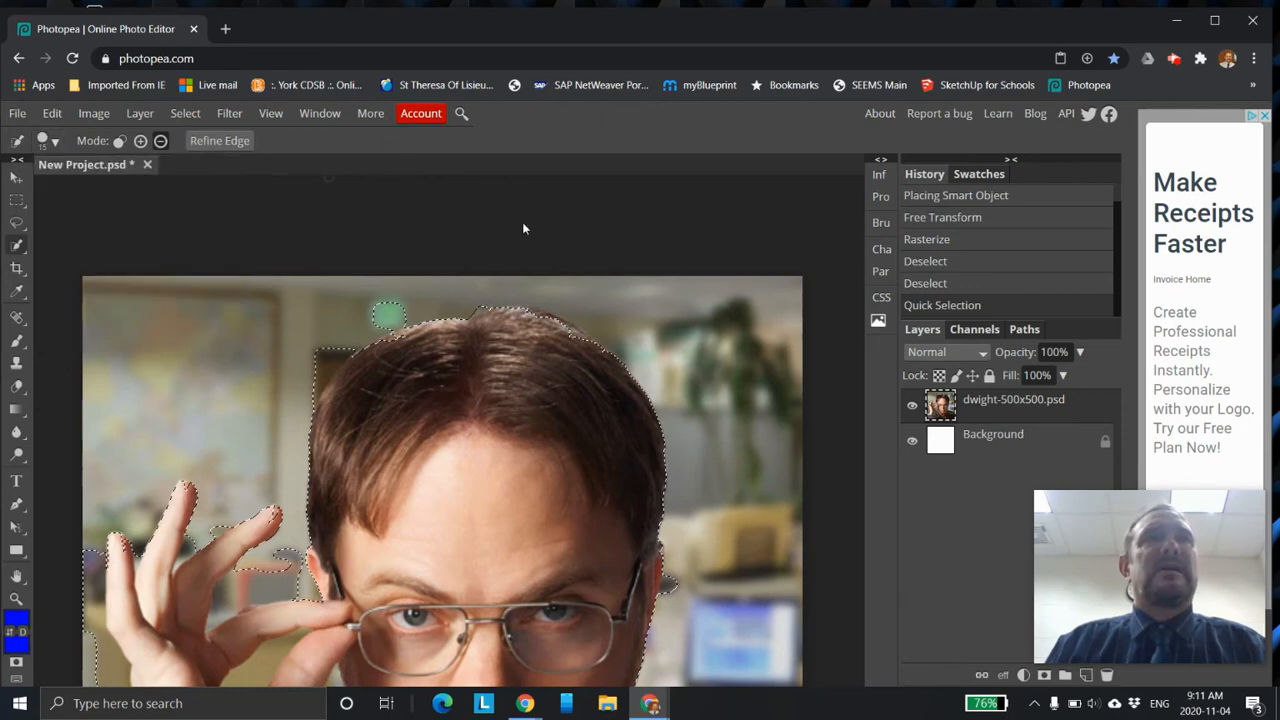
left_click(388, 305, "alt")
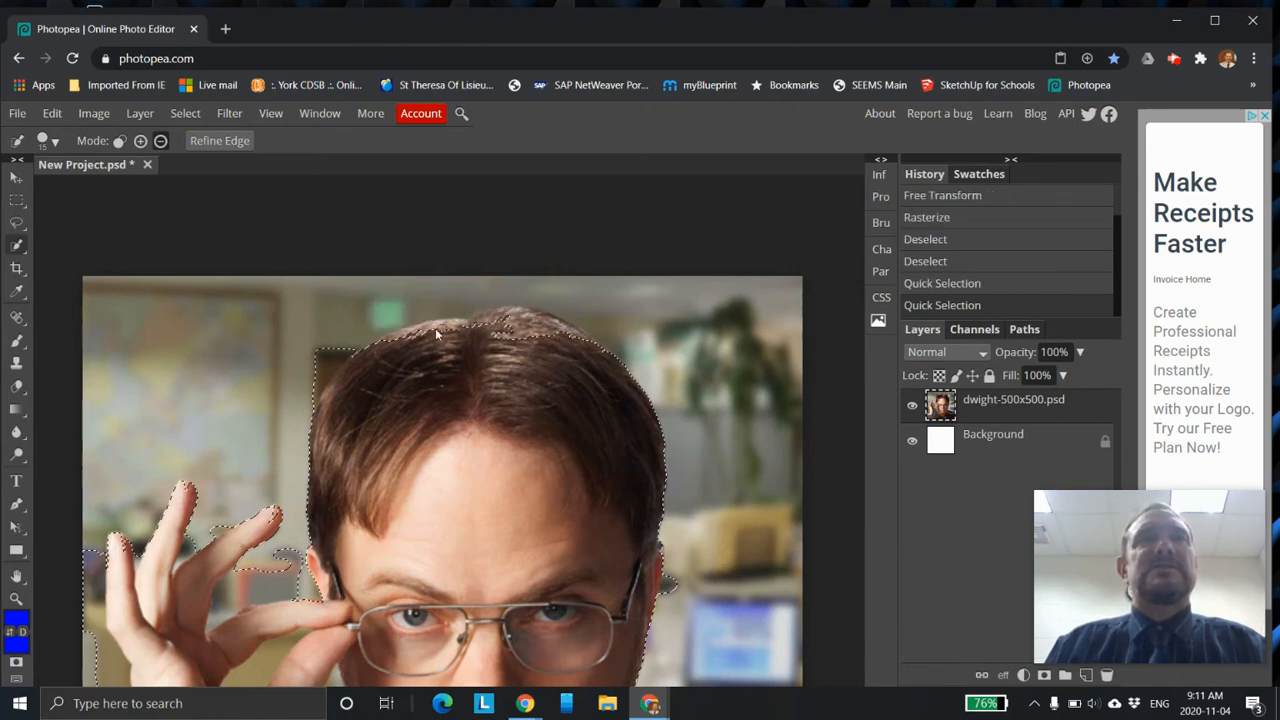
Step: Add the missing strips of hair along the top of the man's head back to the selection
left_click(140, 141)
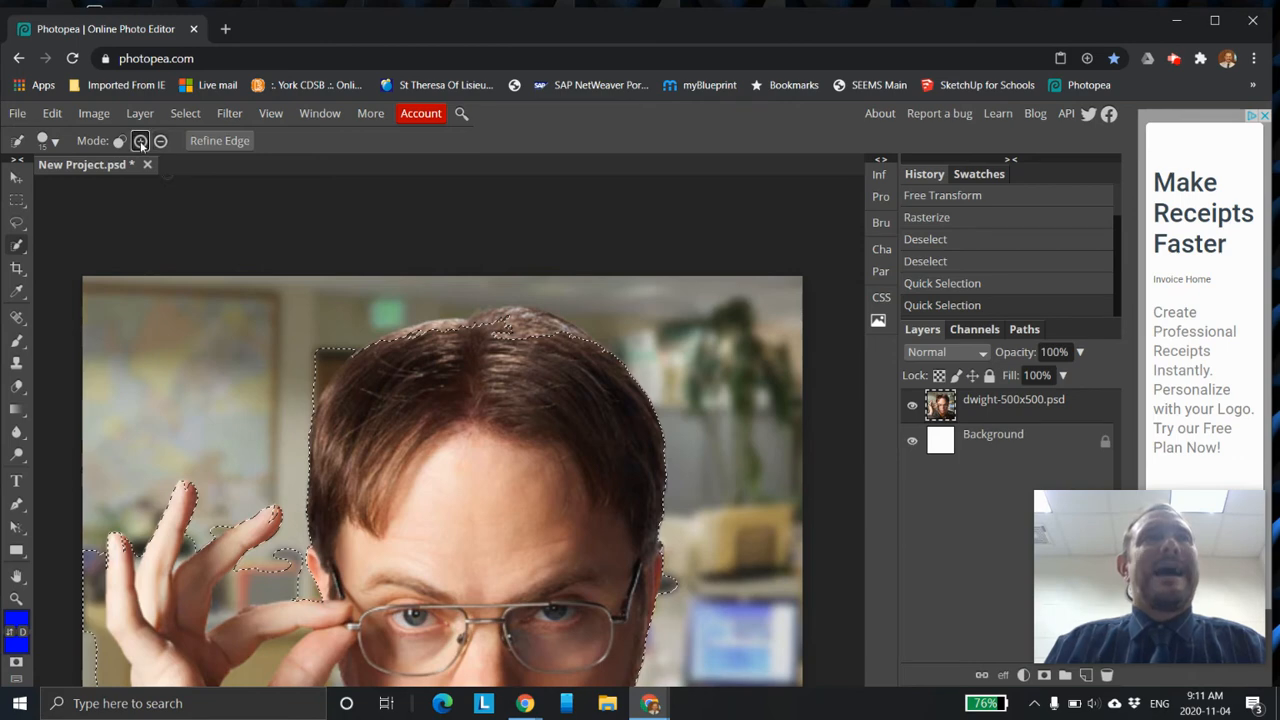
scroll(505, 352, "up", 3)
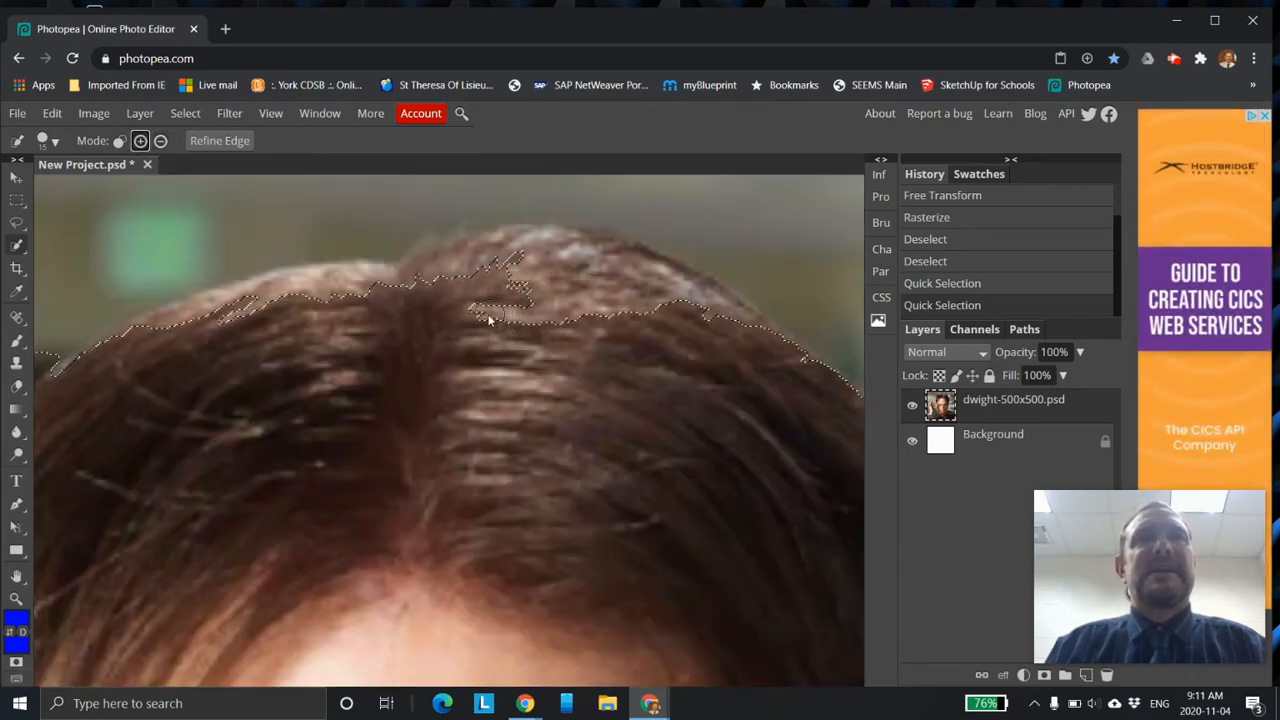
left_click_drag(477, 316, 505, 320)
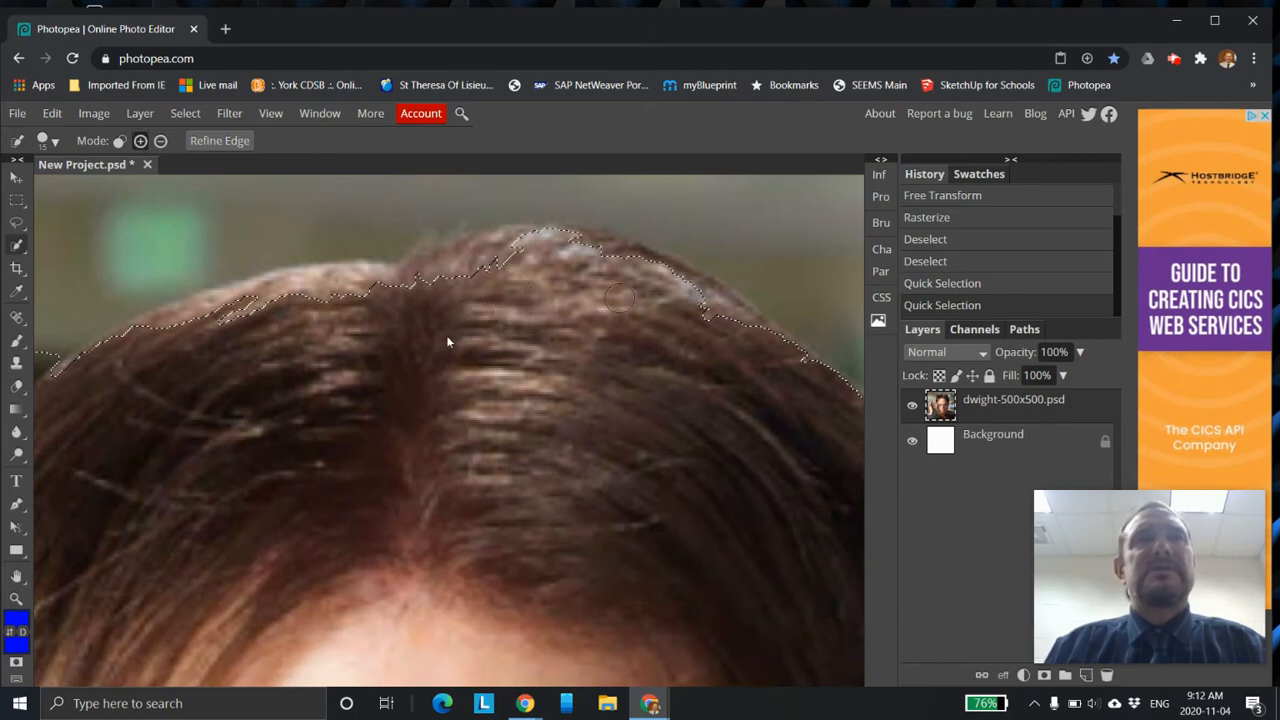
left_click_drag(466, 297, 401, 306)
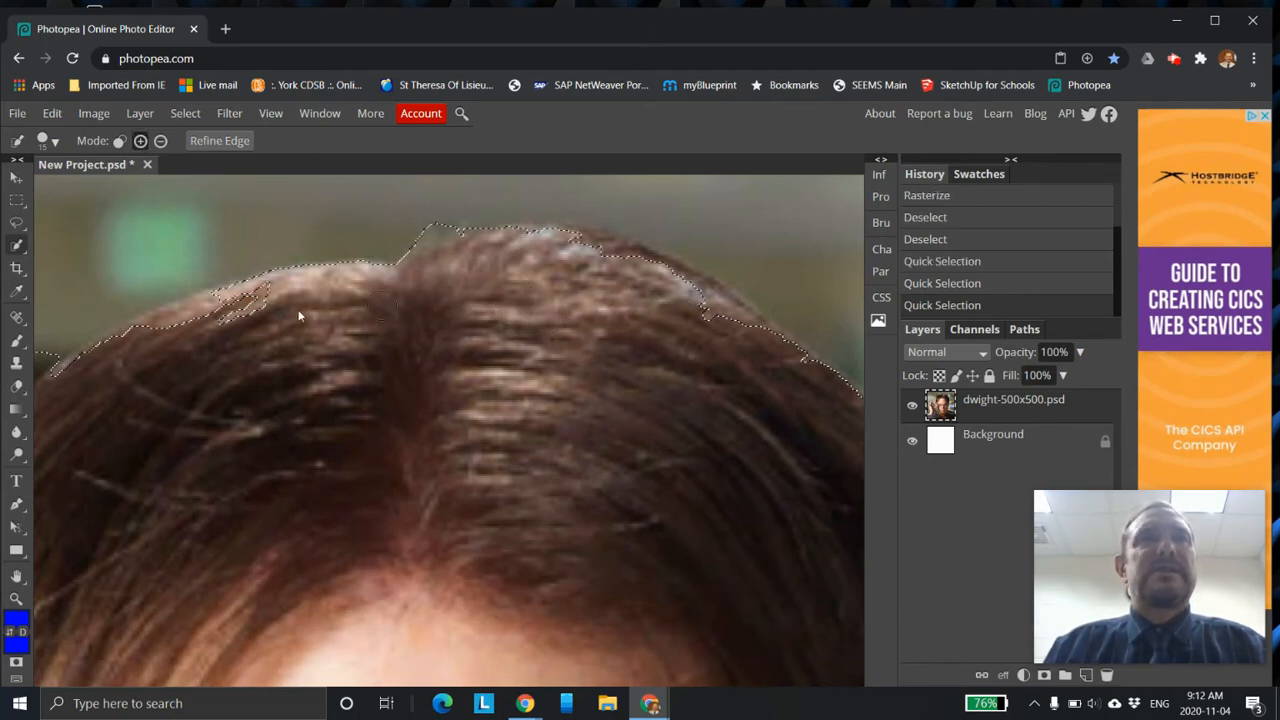
mouse_move(214, 335)
left_mouse_down()
mouse_move(78, 387)
mouse_move(172, 325)
left_mouse_up()
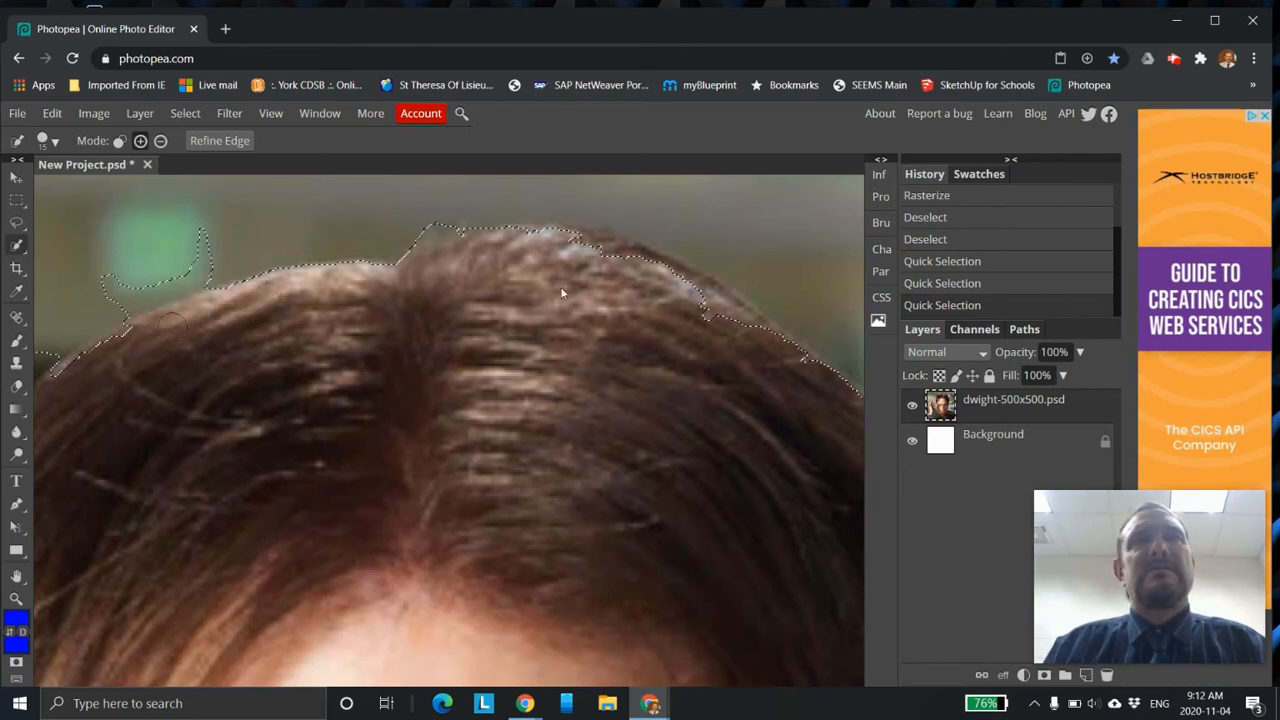
Step: Try to subtract the green sign and the wall just above the hairline from the selection
scroll(321, 296, "up", 2)
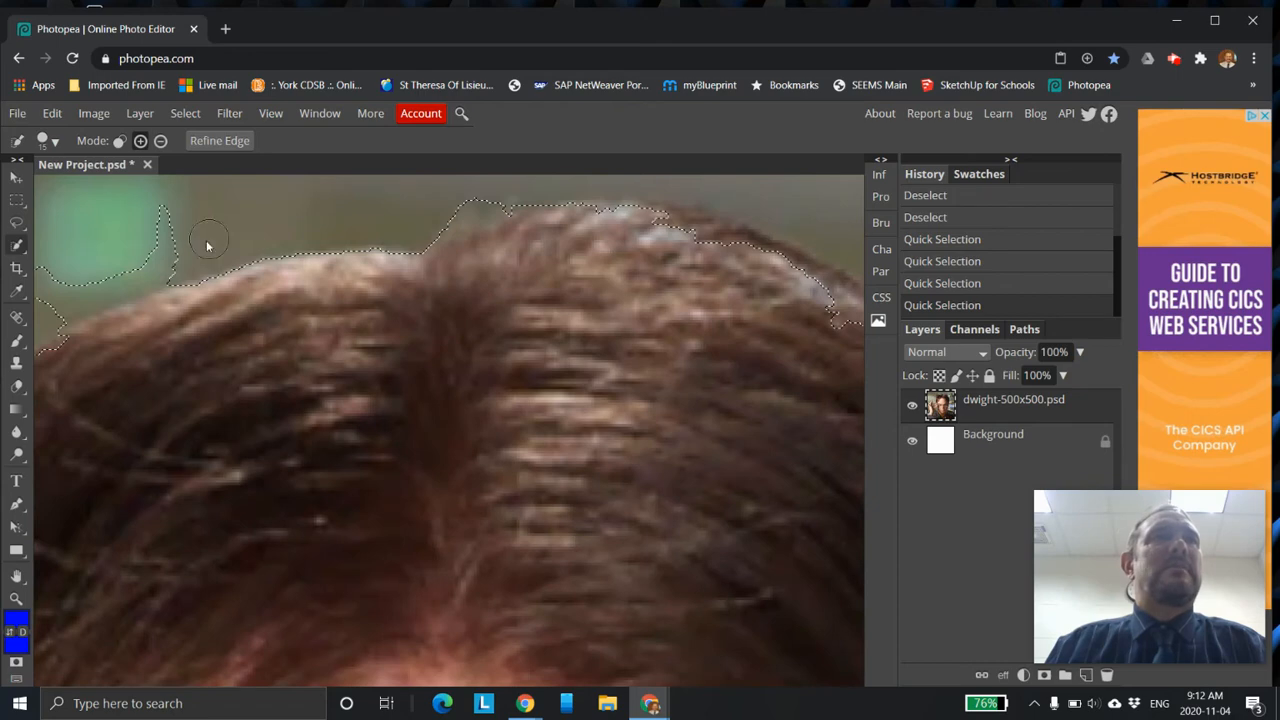
mouse_move(209, 246)
left_mouse_down()
mouse_move(152, 285)
mouse_move(127, 267)
left_mouse_up()
left_click(160, 141)
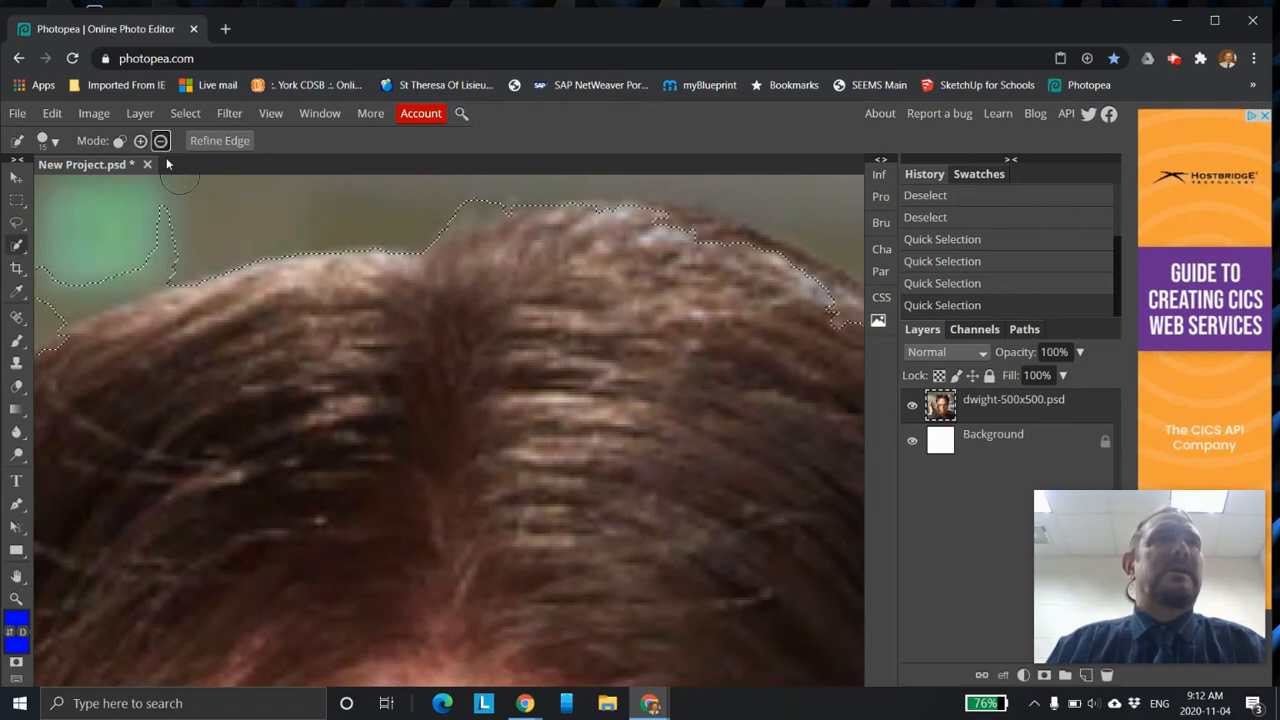
mouse_move(155, 215)
left_mouse_down()
mouse_move(126, 241)
mouse_move(240, 216)
mouse_move(149, 240)
mouse_move(103, 263)
left_mouse_up()
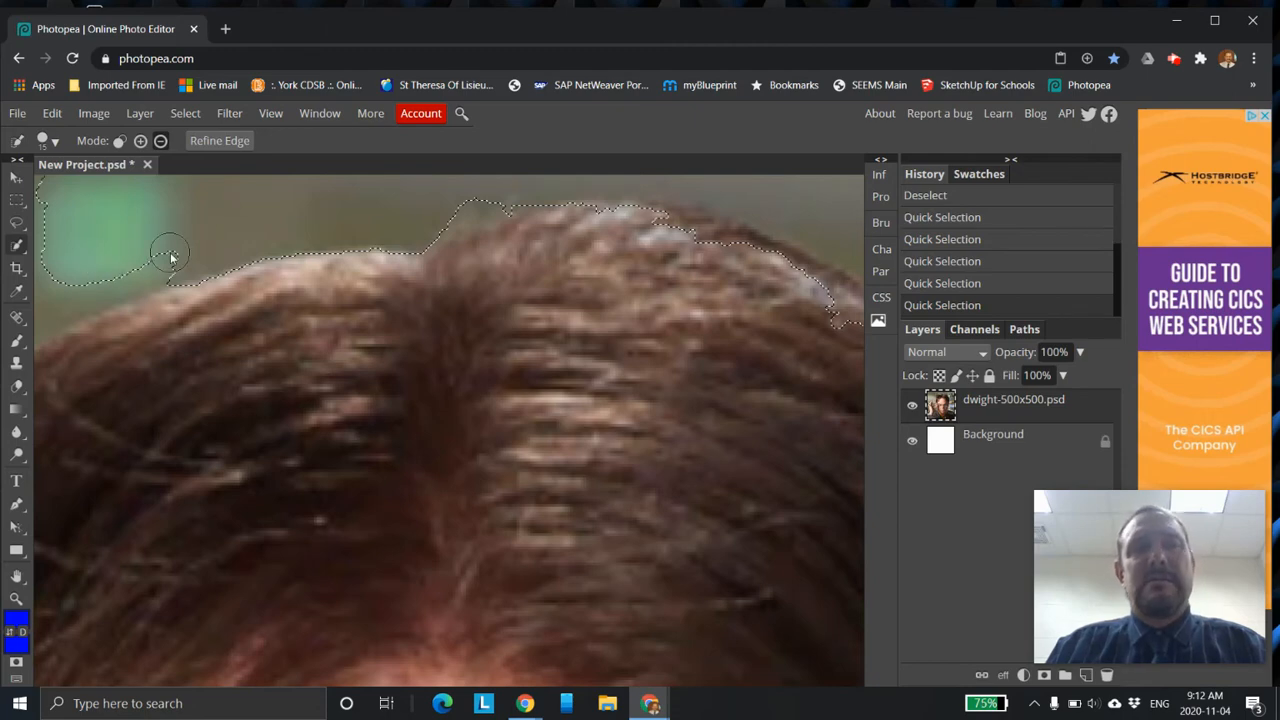
right_click(307, 245)
right_click(186, 218)
right_click(202, 233)
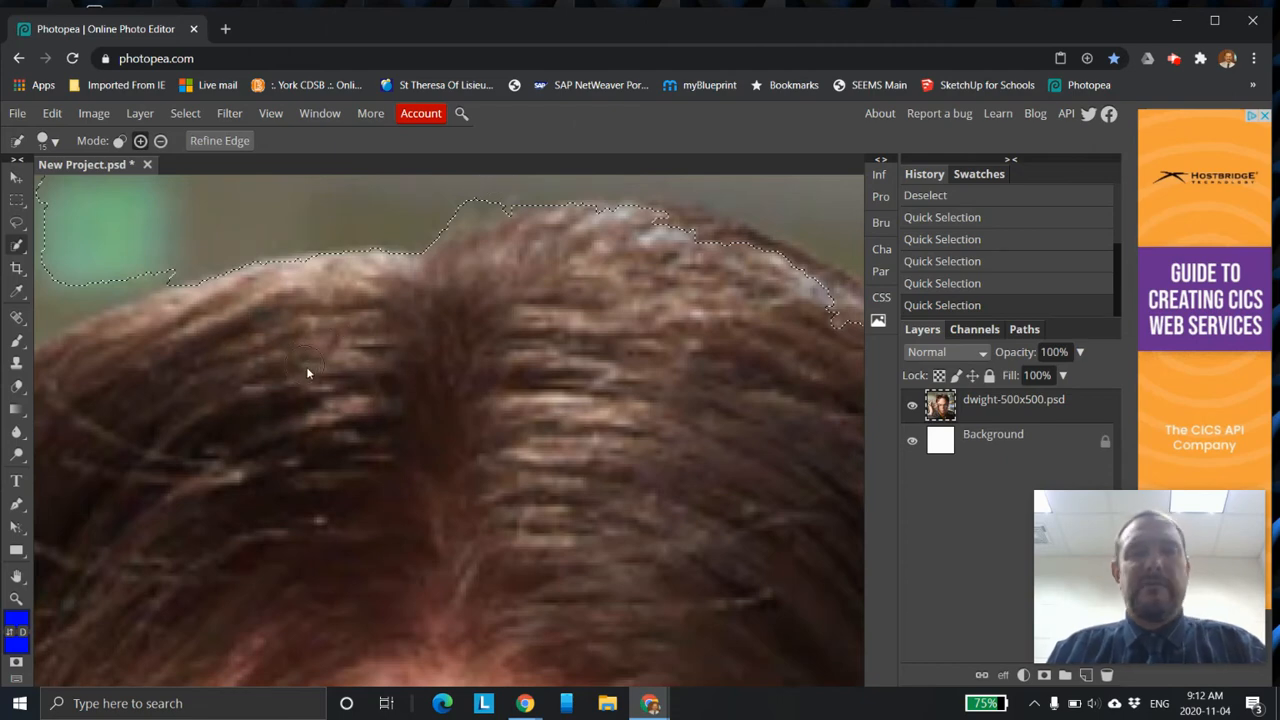
Step: Enlarge the selection brush to 172 px and subtract the wall and map beside the man's head from the selection
left_click_drag(306, 393, 843, 467)
scroll(552, 403, "down", 5)
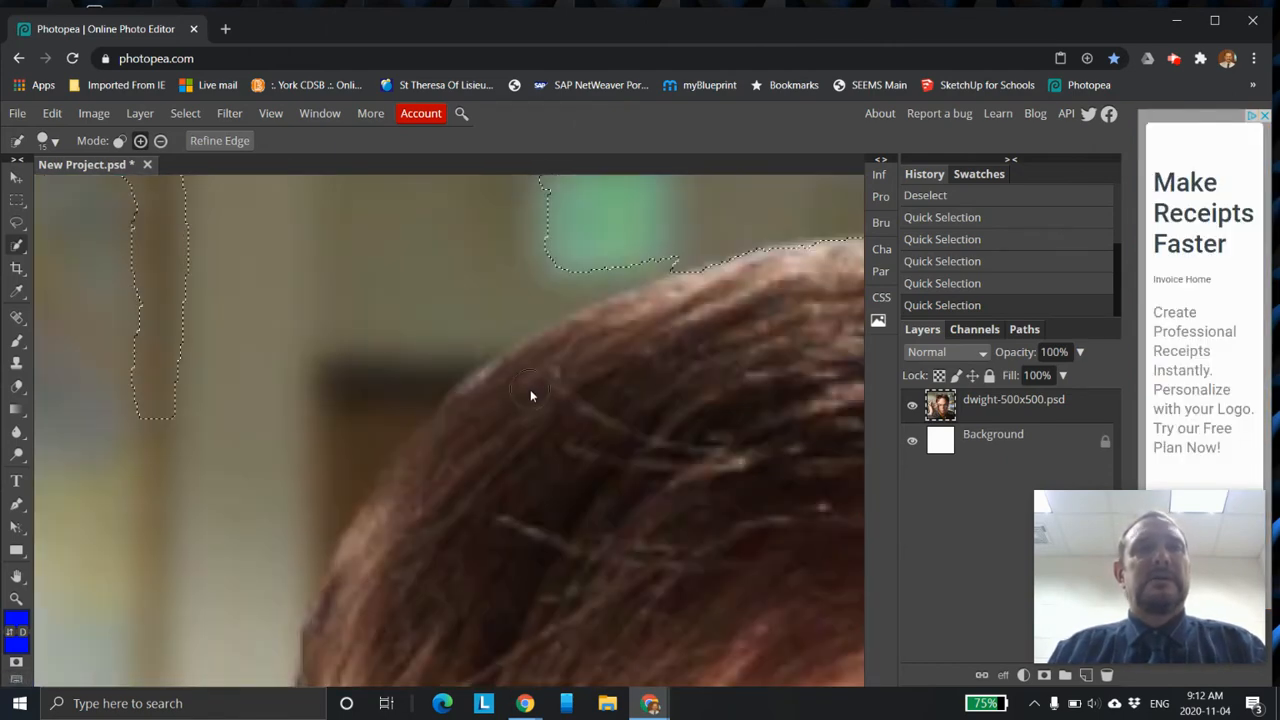
scroll(526, 395, "down", 5)
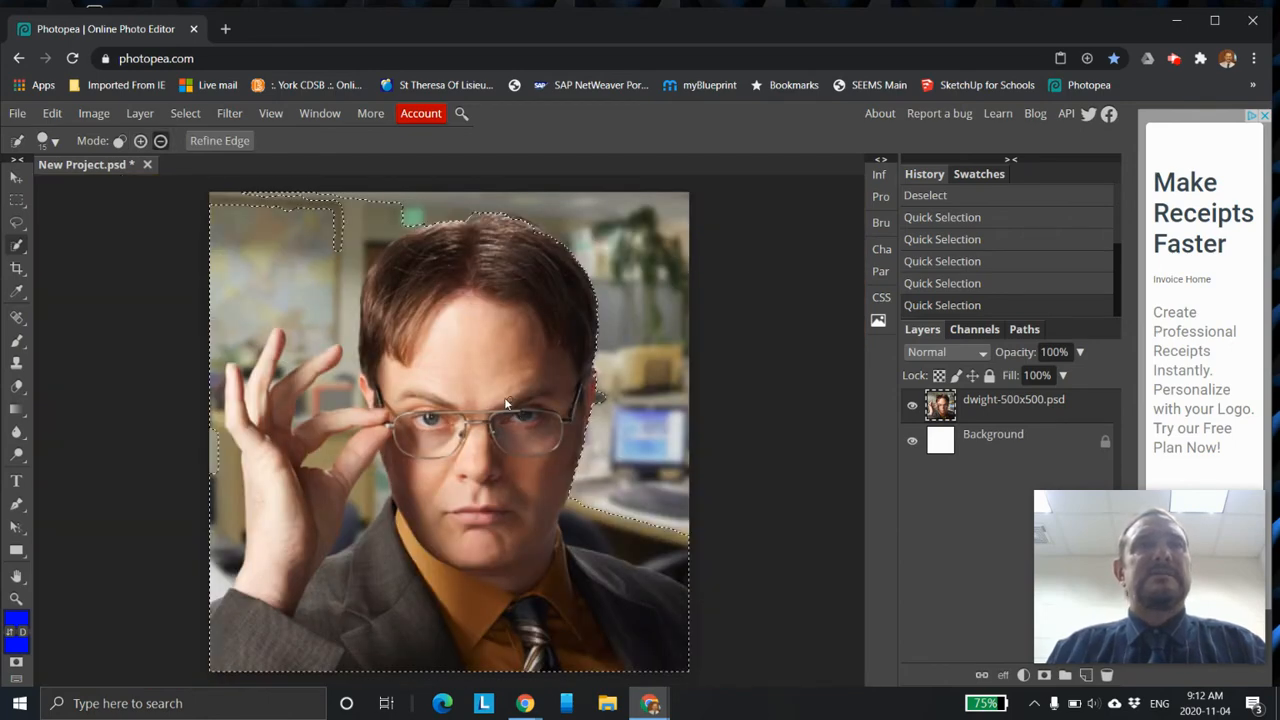
scroll(377, 272, "up", 2)
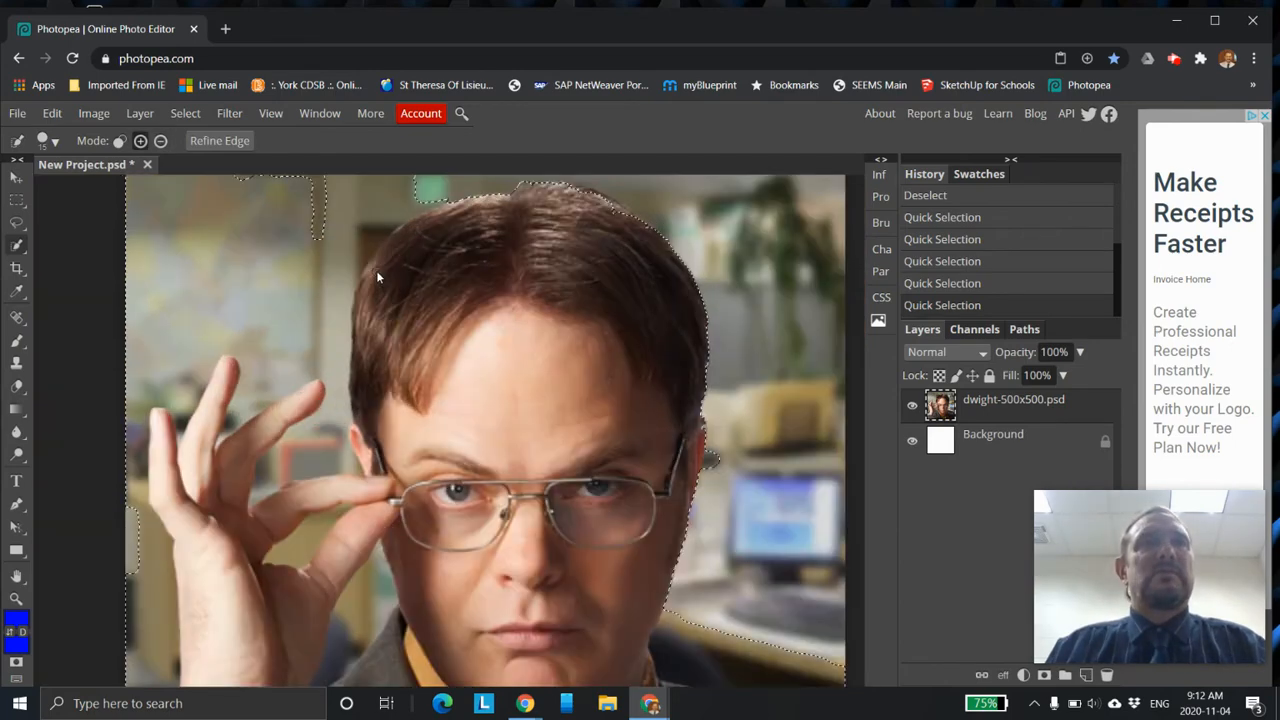
scroll(379, 286, "up", 2)
scroll(378, 284, "down", 3)
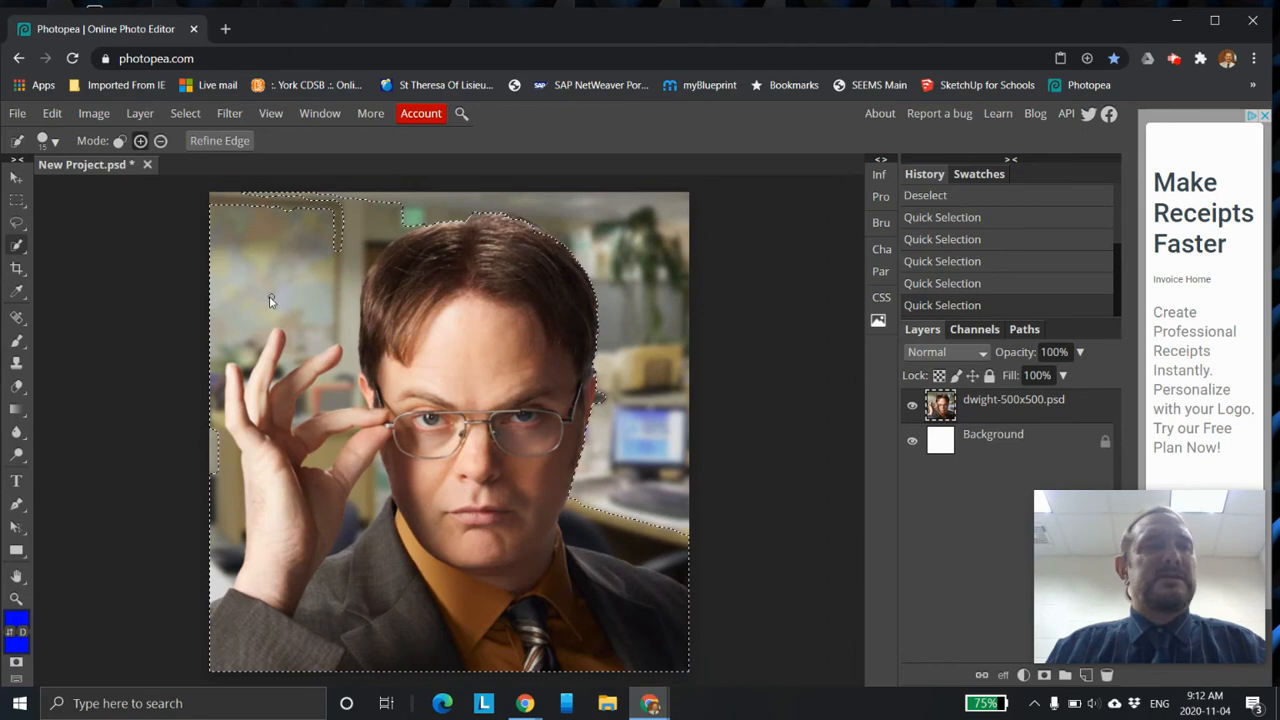
left_click(46, 141)
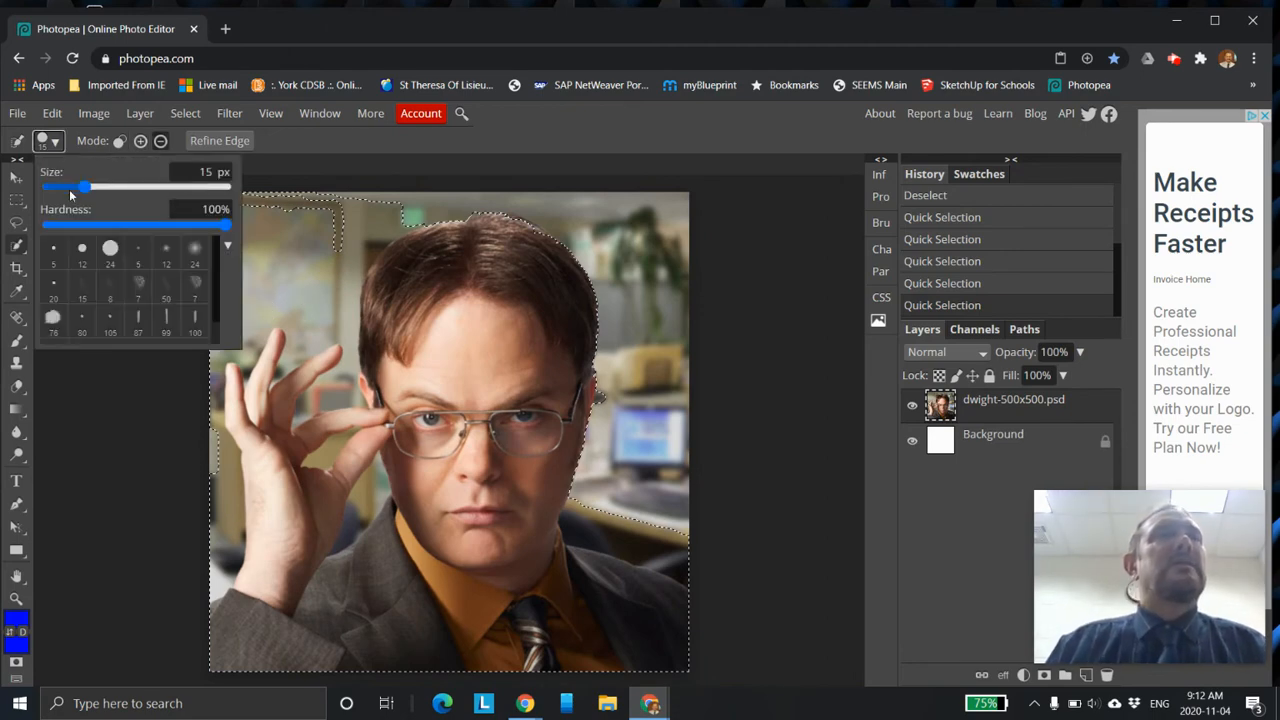
left_click_drag(87, 187, 143, 187)
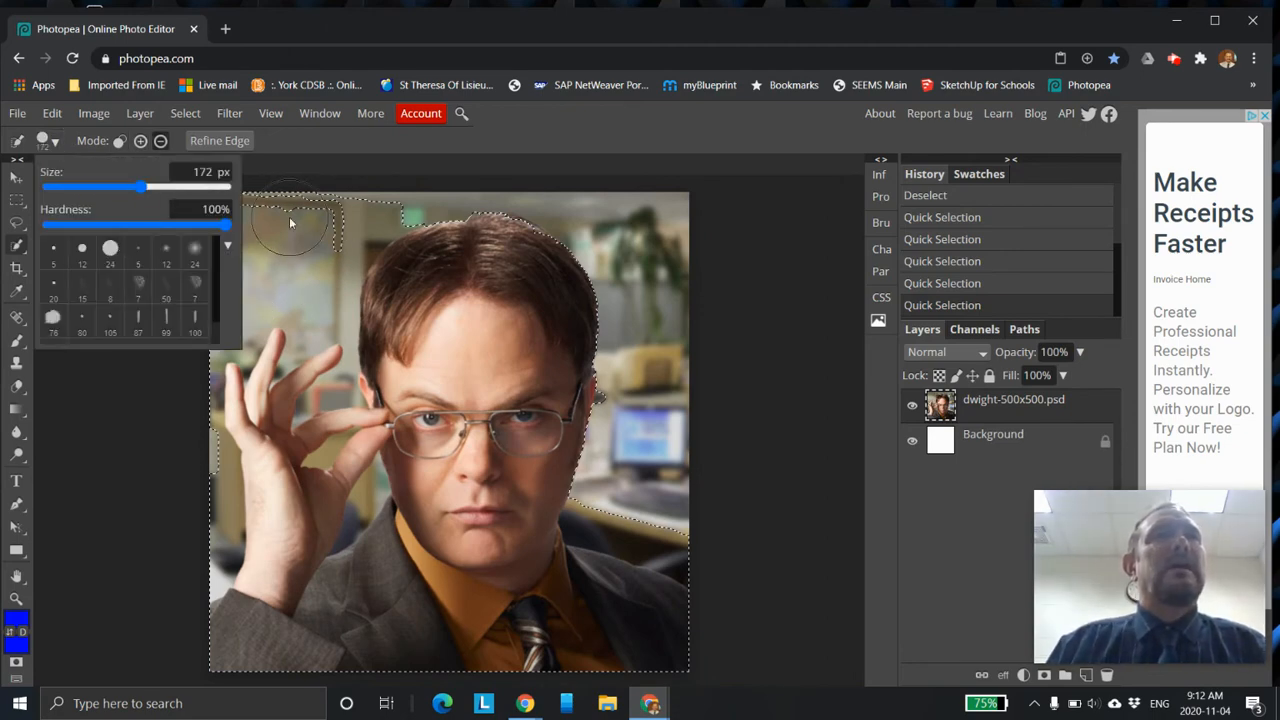
left_click_drag(307, 226, 296, 218)
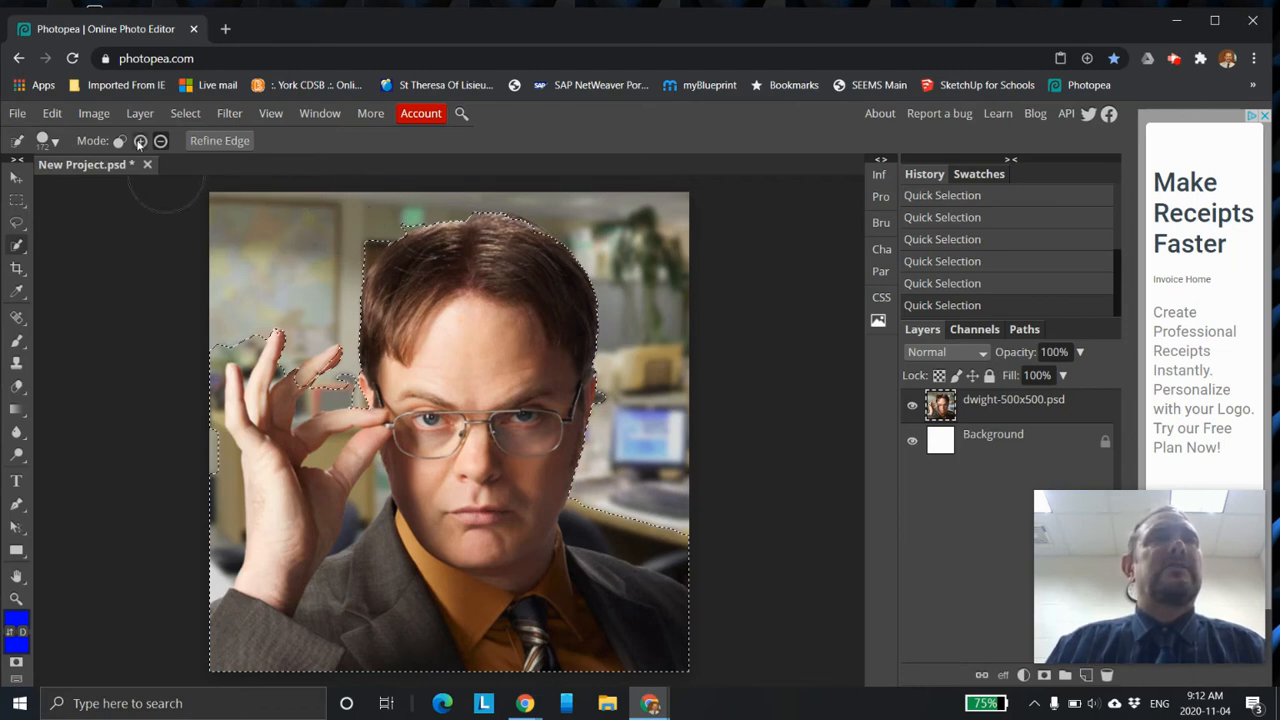
Step: Reduce the selection brush to 12 px and subtract the wall and dark frame beside the man's upper hair from the selection
left_click(47, 141)
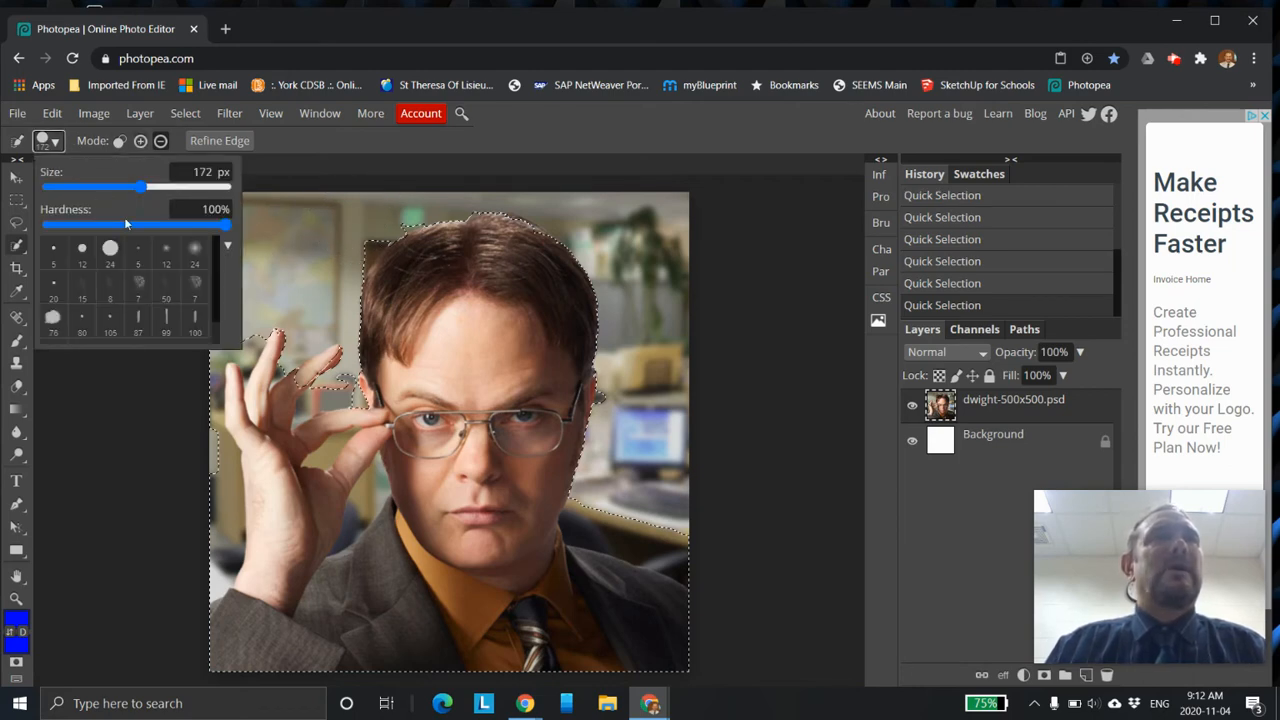
left_click(82, 250)
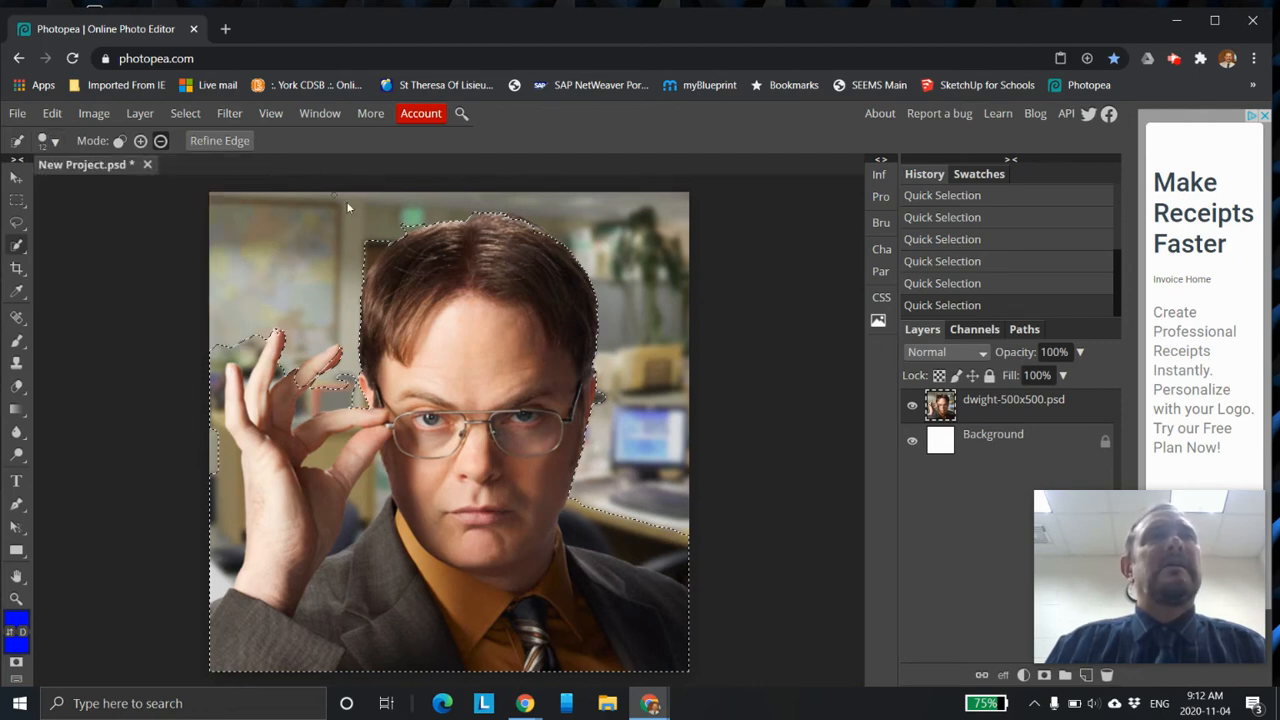
scroll(385, 240, "up", 5)
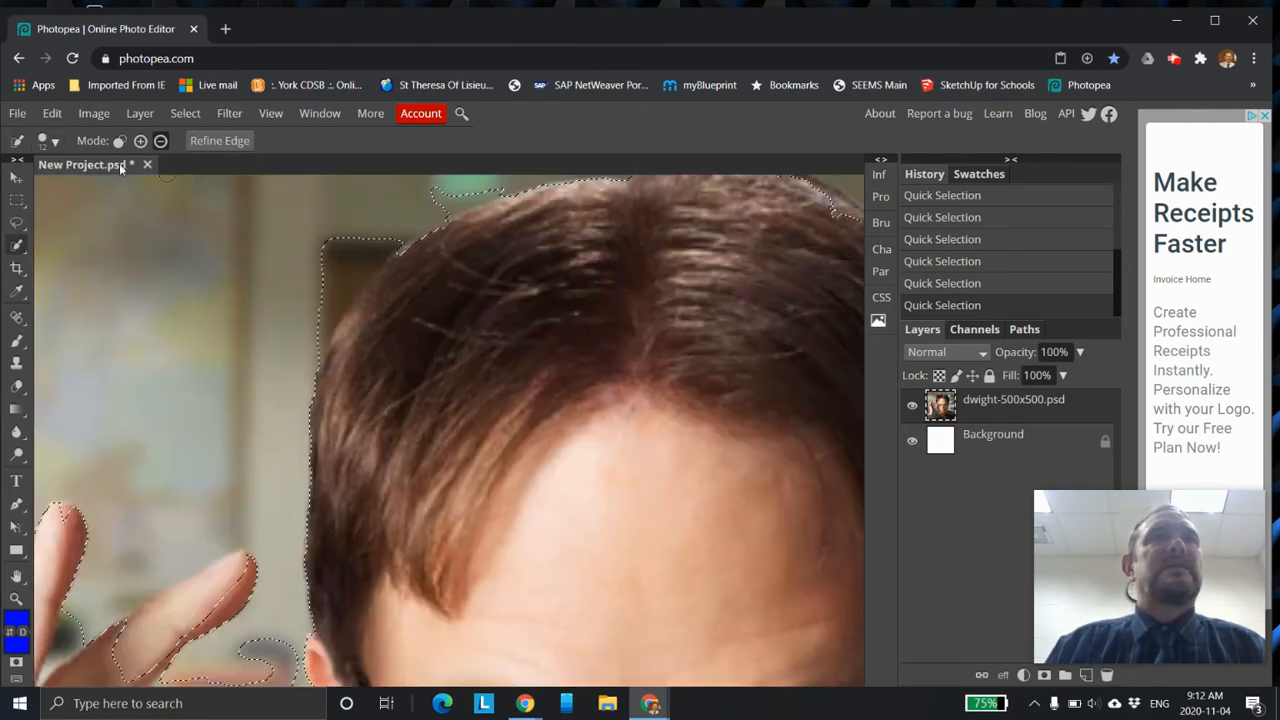
left_click(160, 141)
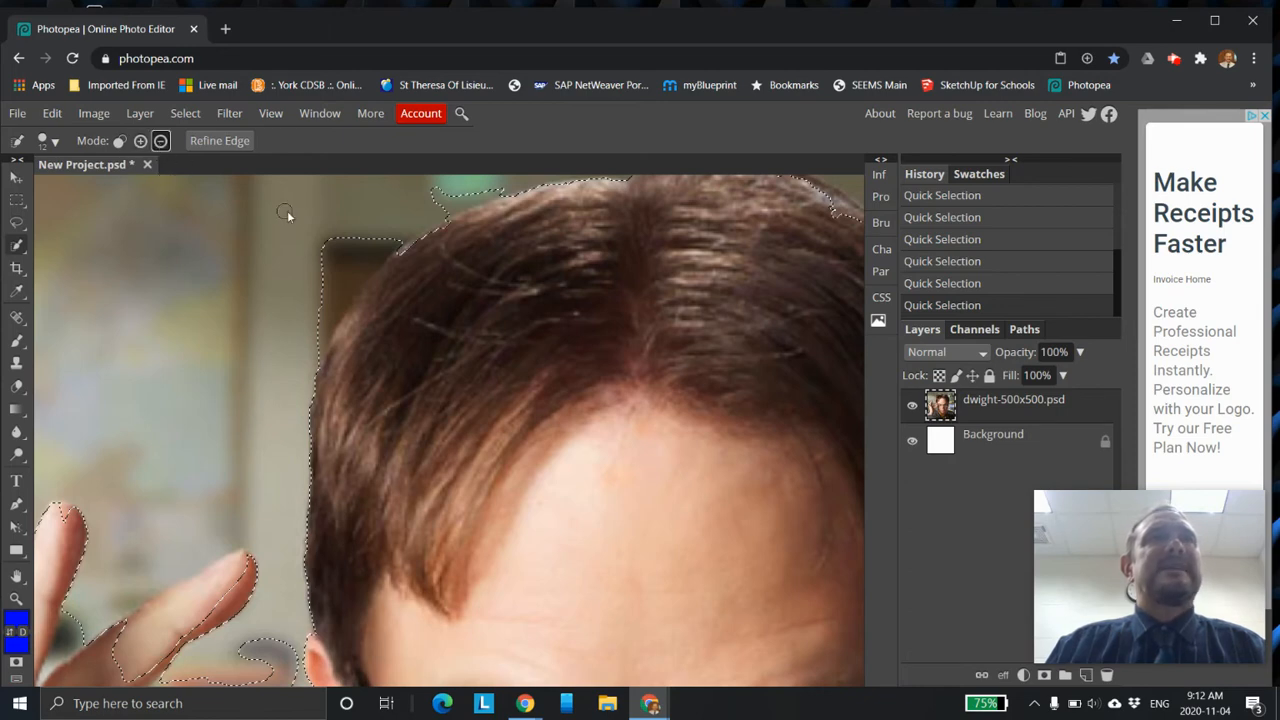
left_click_drag(341, 241, 339, 254)
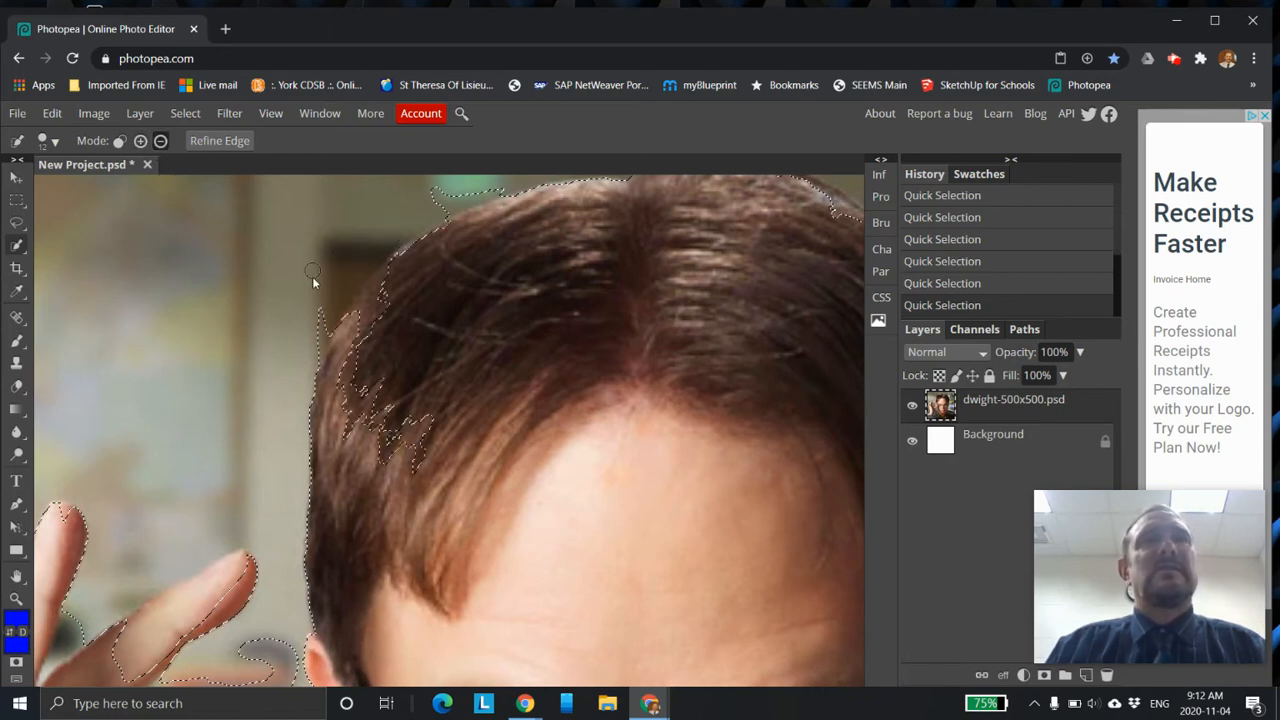
left_click_drag(313, 311, 312, 336)
Step: Add the hair lost at the side of the head back, and subtract the green sign's strip above the hairline from the selection
left_click(140, 141)
mouse_move(443, 452)
left_mouse_down()
mouse_move(405, 455)
mouse_move(402, 412)
mouse_move(361, 435)
left_mouse_up()
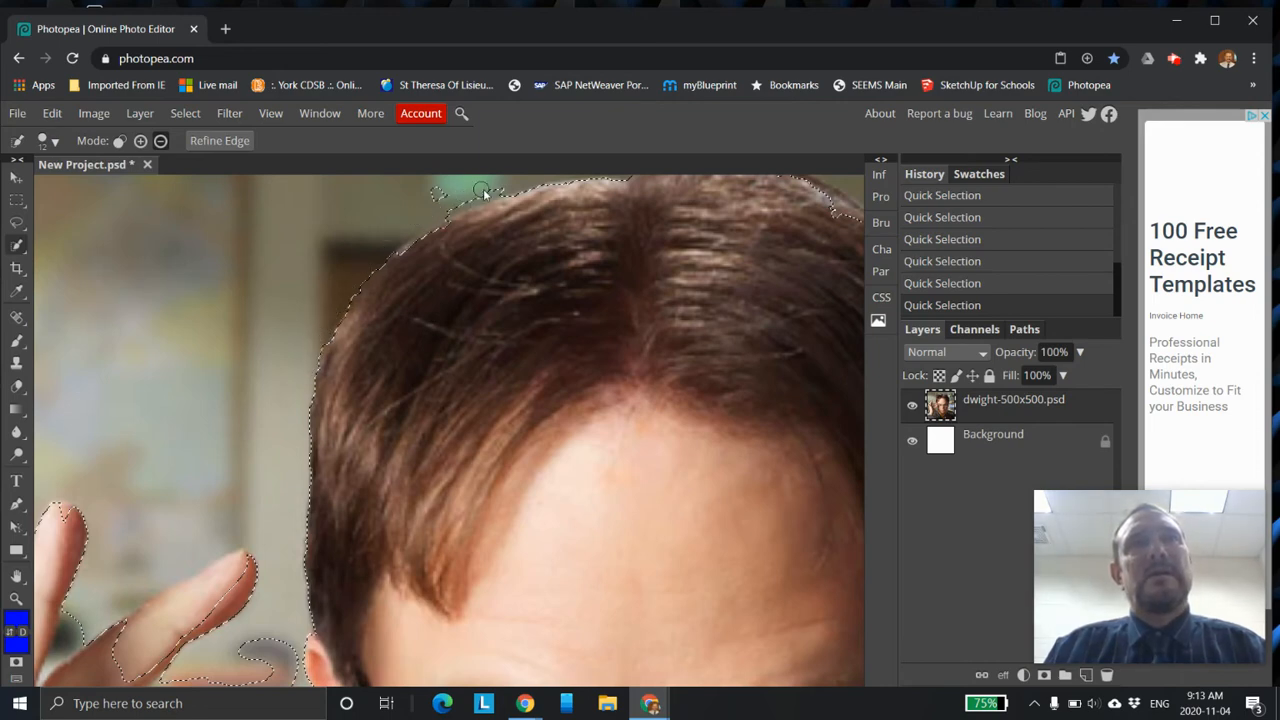
left_click_drag(444, 195, 515, 188)
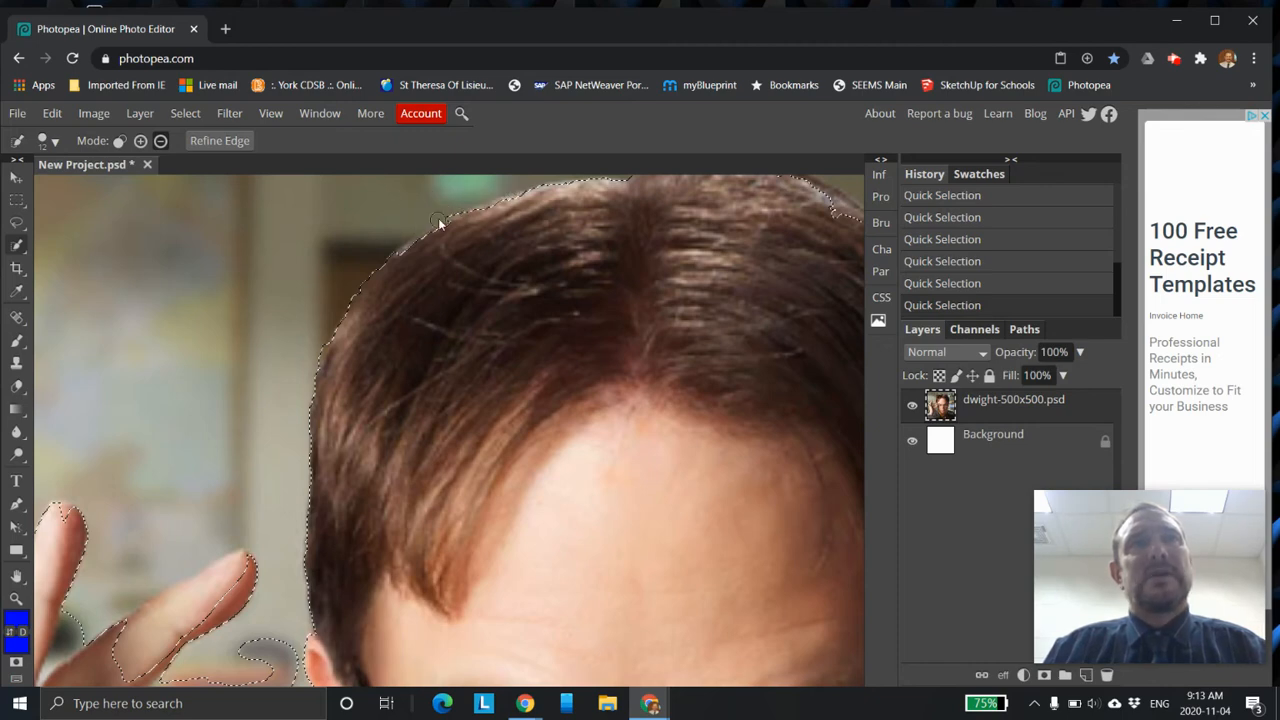
Step: Add the missing strip of hair just right of the parting to the selection and subtract the wall picked up above it
scroll(396, 251, "down", 5)
scroll(437, 220, "up", 6)
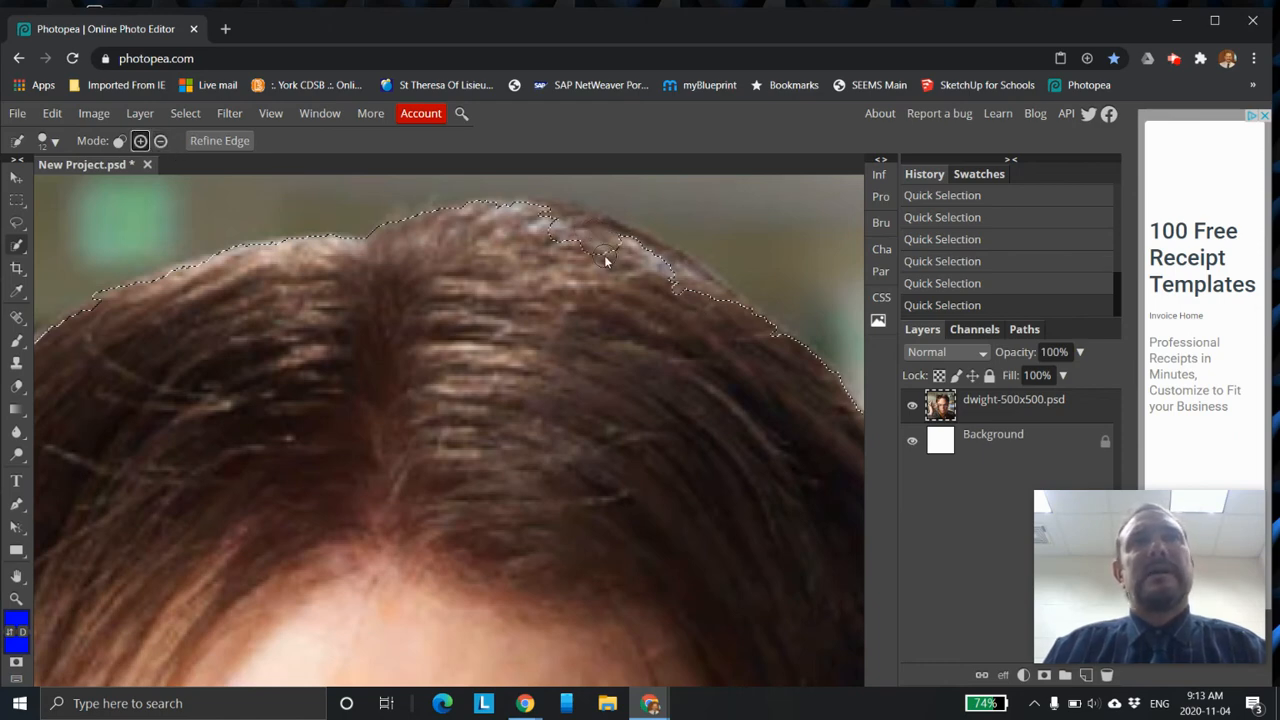
left_click_drag(575, 233, 603, 256)
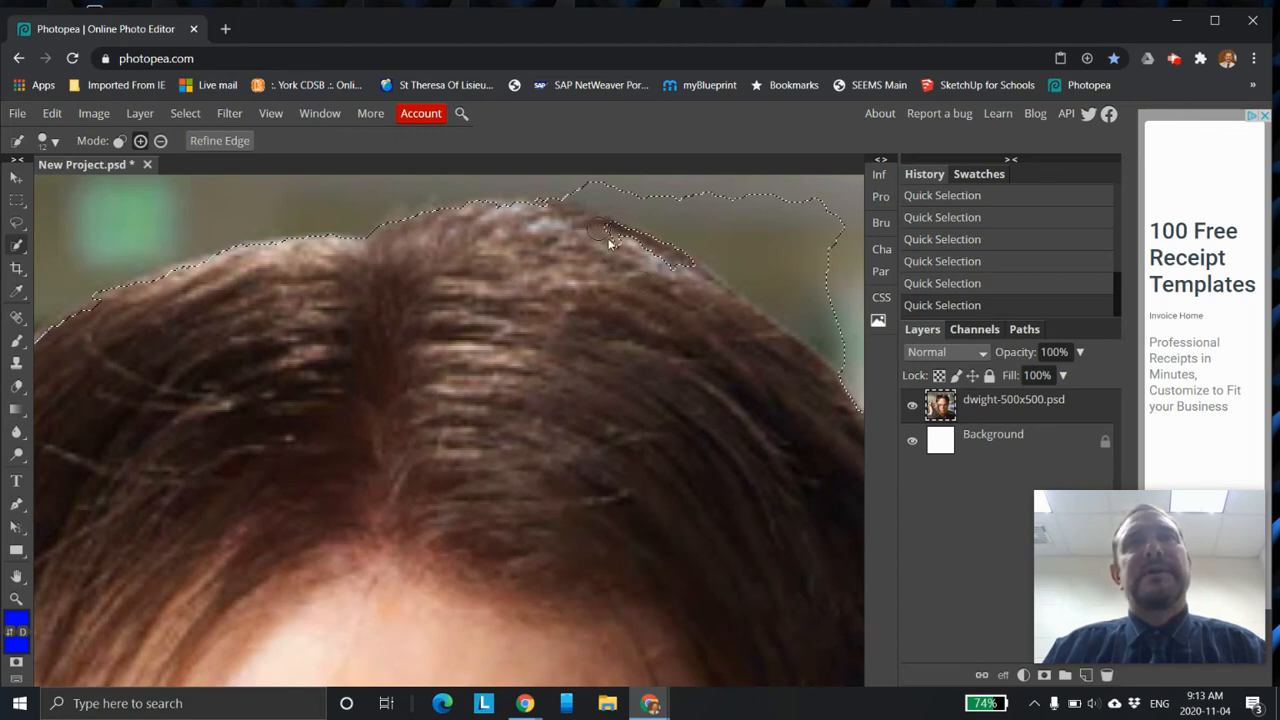
left_click(160, 142)
left_click_drag(848, 220, 806, 205)
Step: Try to add the small notch of hair right of the crown to the selection, and subtract the wall caught with it
left_click(140, 141)
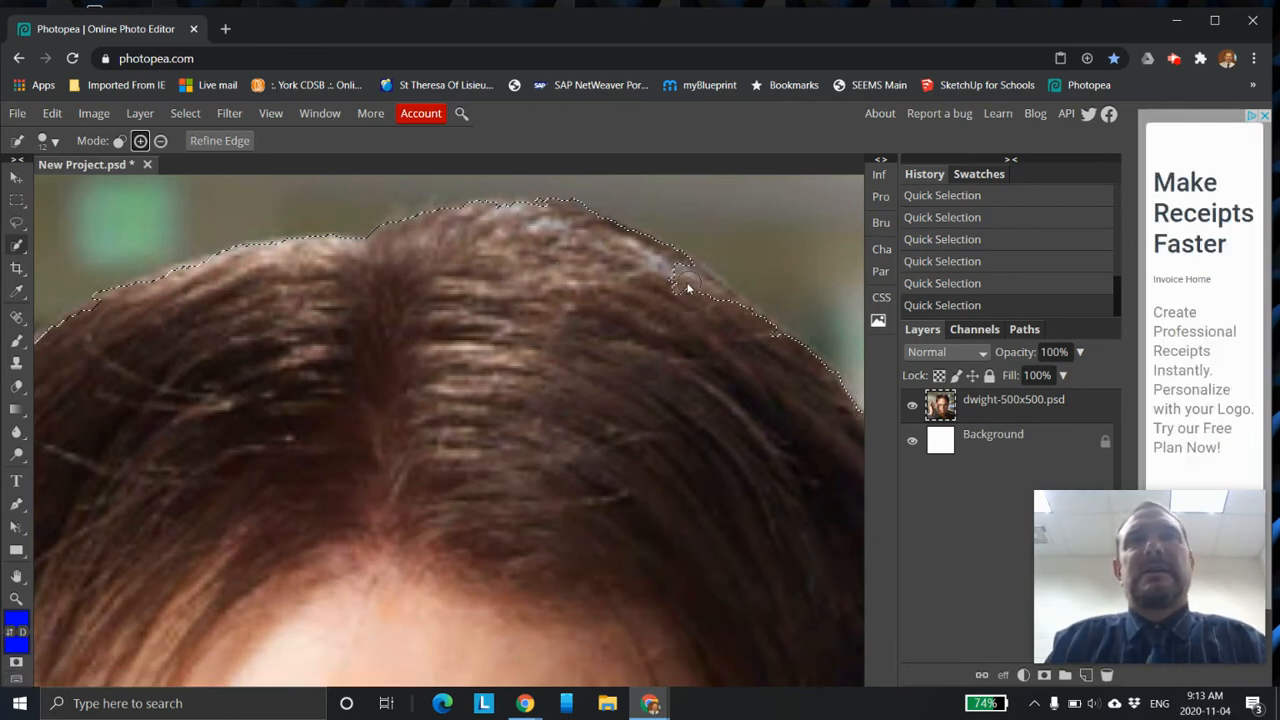
left_click_drag(684, 293, 658, 272)
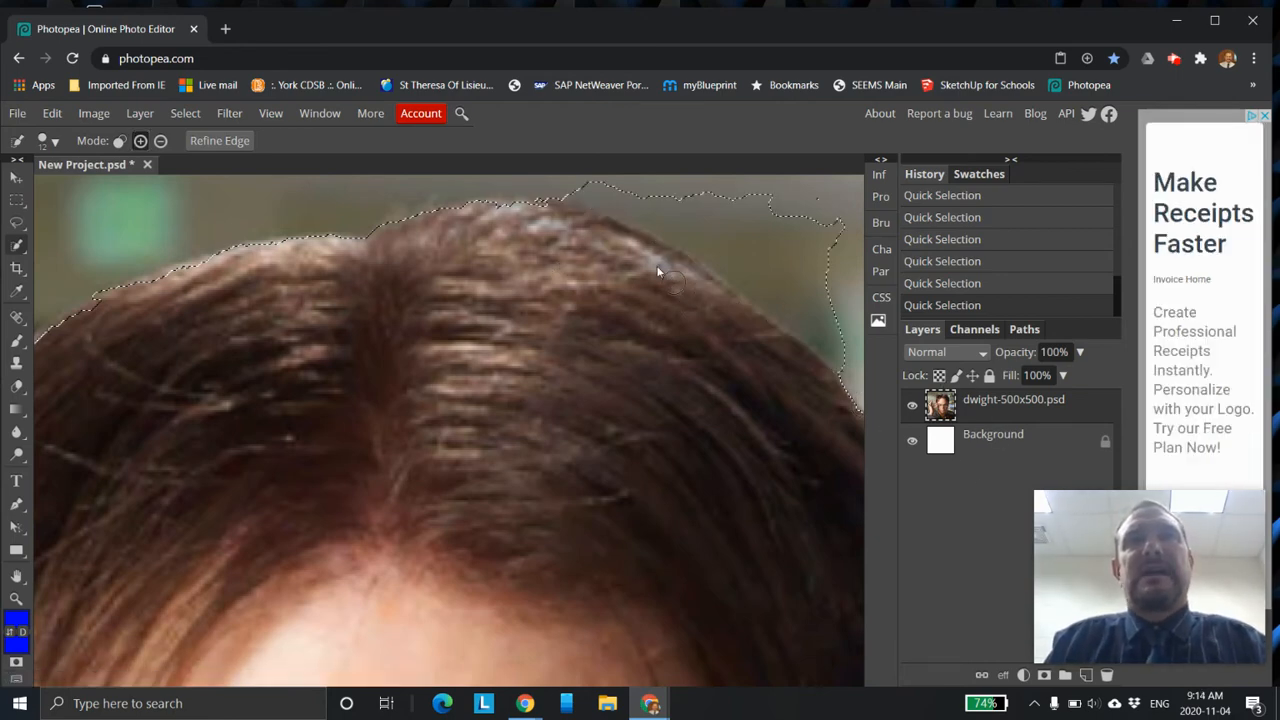
left_click(161, 141)
mouse_move(800, 214)
left_mouse_down()
mouse_move(735, 188)
mouse_move(811, 232)
mouse_move(759, 209)
mouse_move(831, 236)
mouse_move(839, 225)
mouse_move(815, 209)
mouse_move(815, 242)
left_mouse_up()
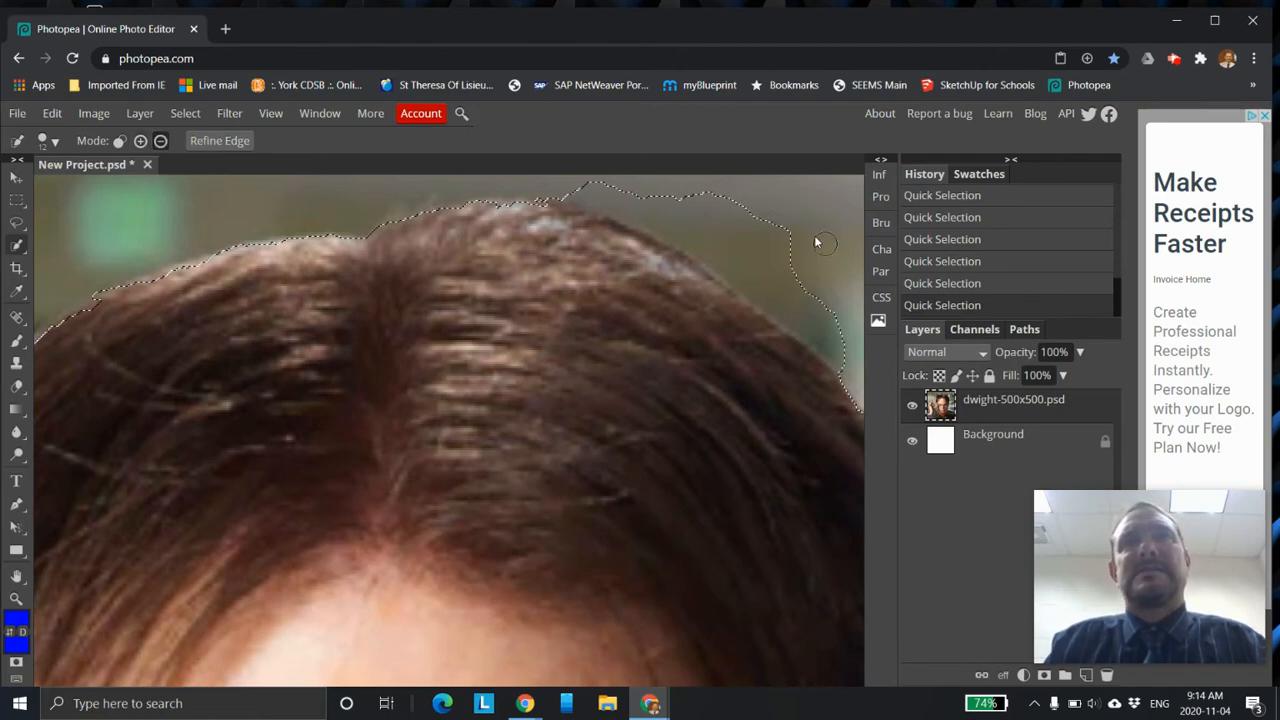
left_click_drag(683, 199, 786, 220)
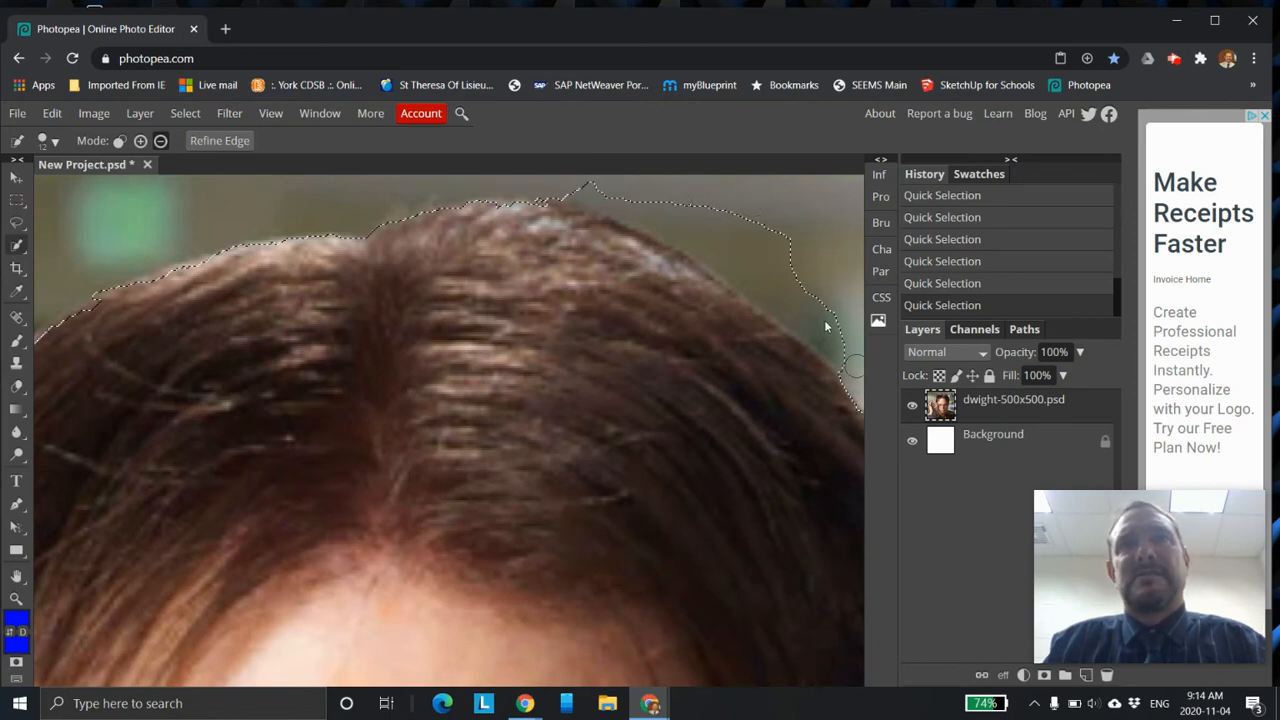
left_click_drag(855, 365, 730, 187)
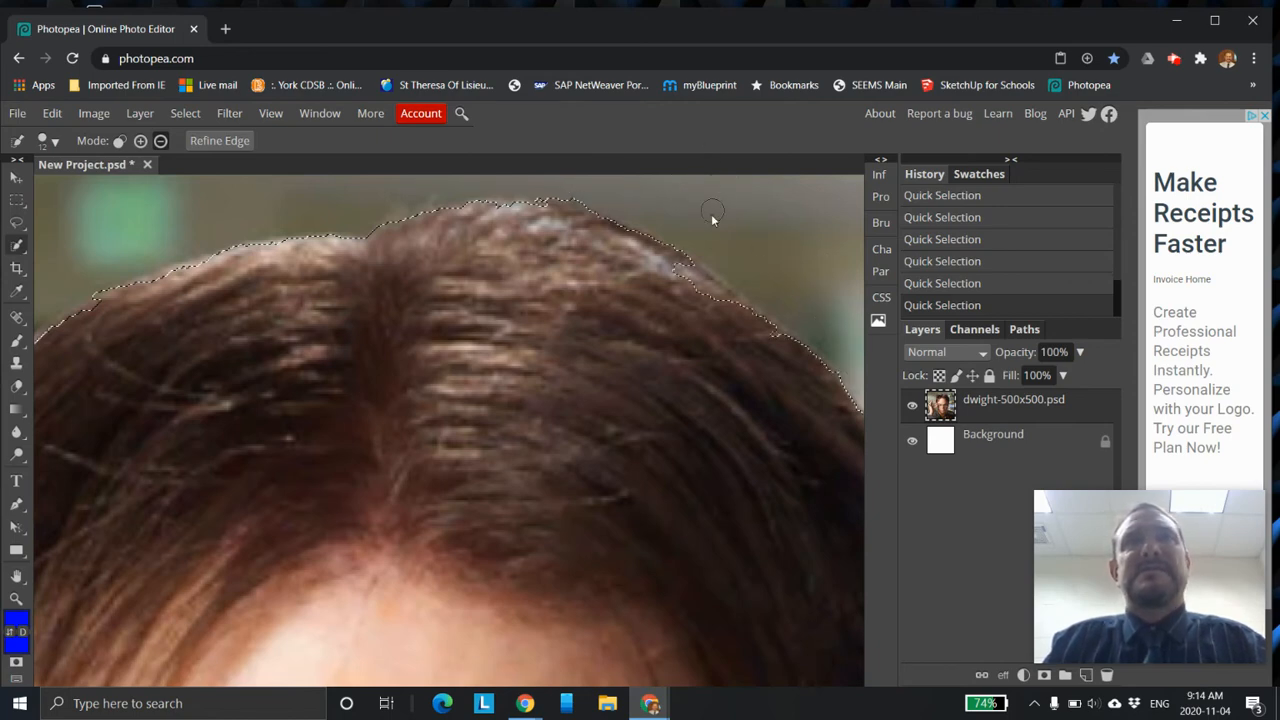
Step: Try twice to add the uncovered hair on the crown's right slope to the selection, undoing each stroke
left_click(140, 141)
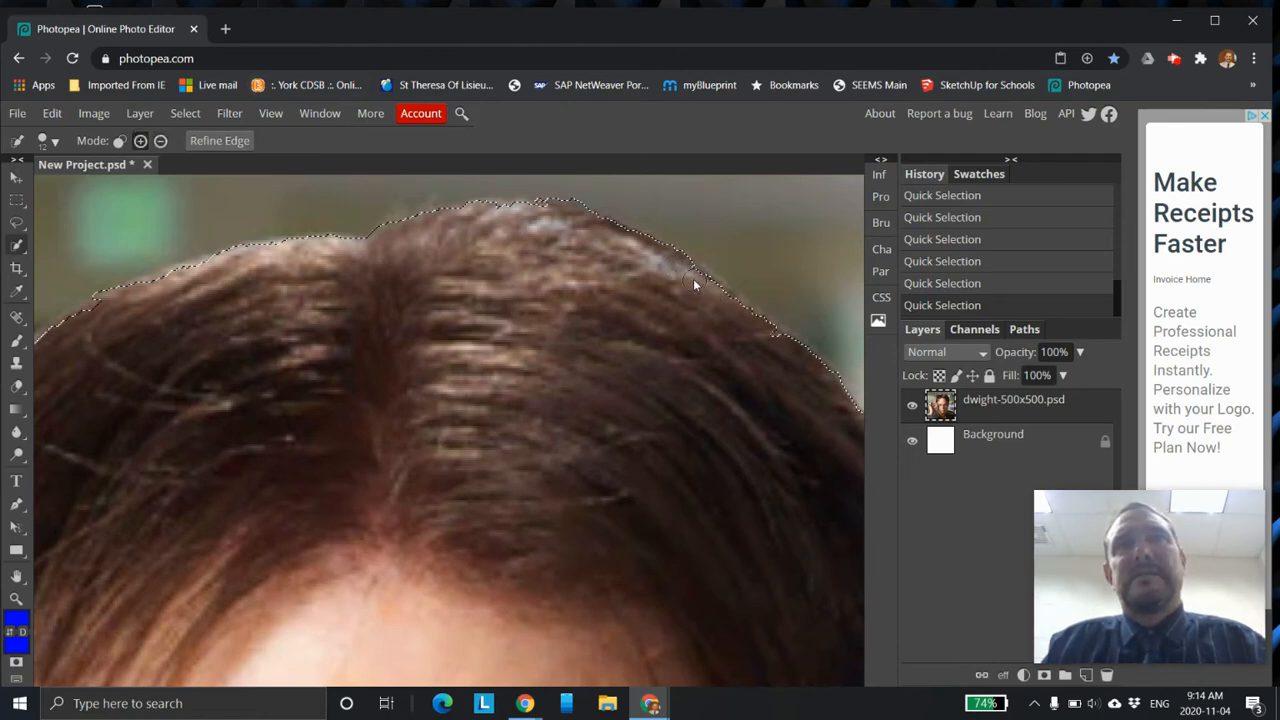
left_click_drag(739, 316, 758, 338)
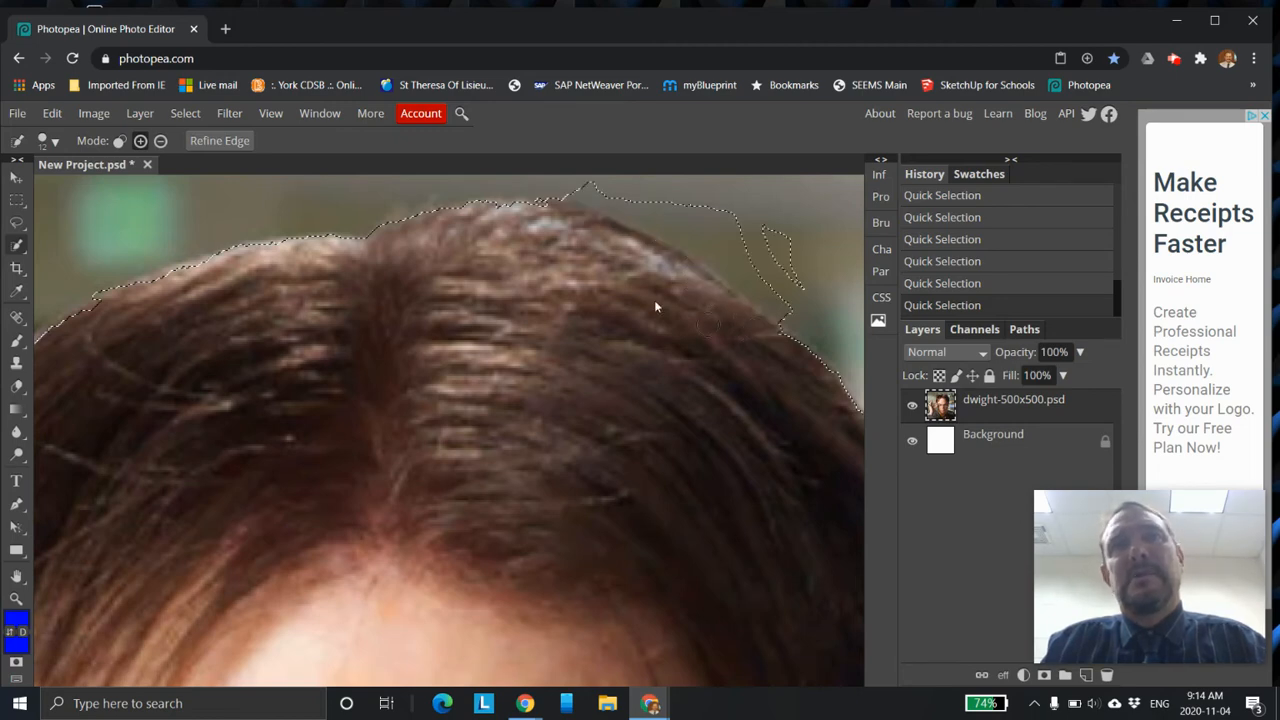
key("ctrl+z")
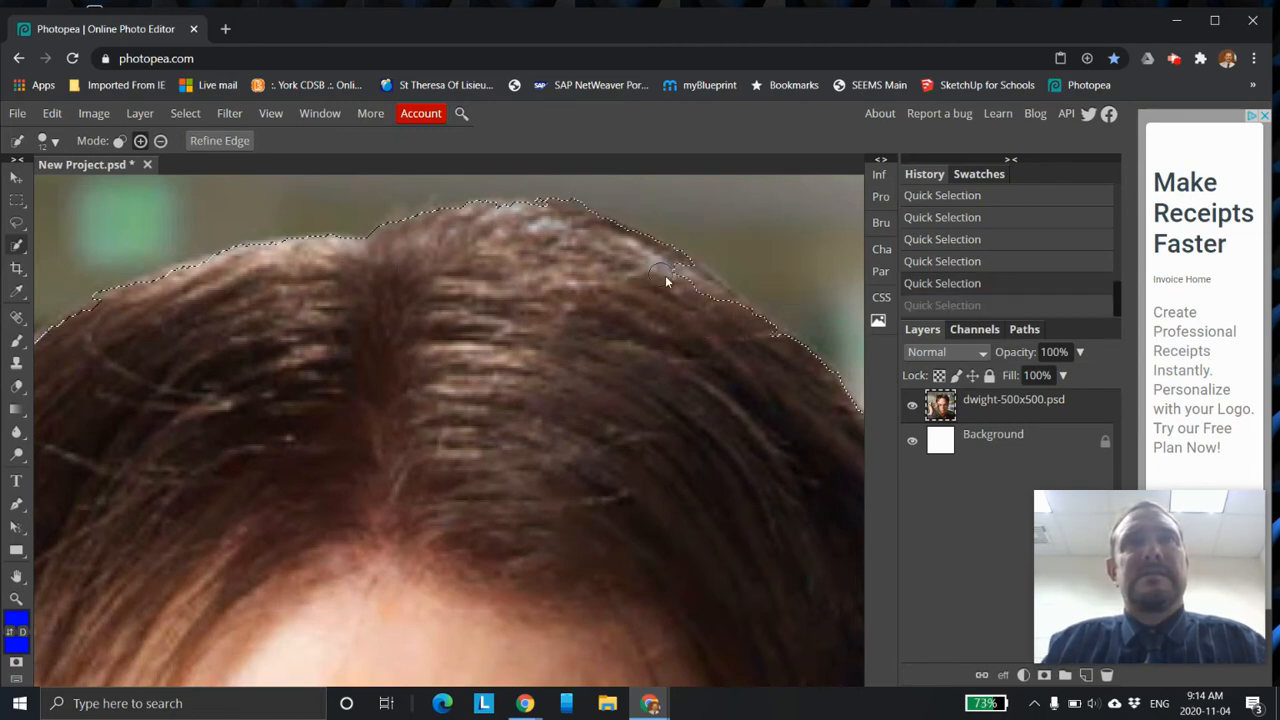
left_click_drag(693, 310, 686, 286)
key("ctrl+z")
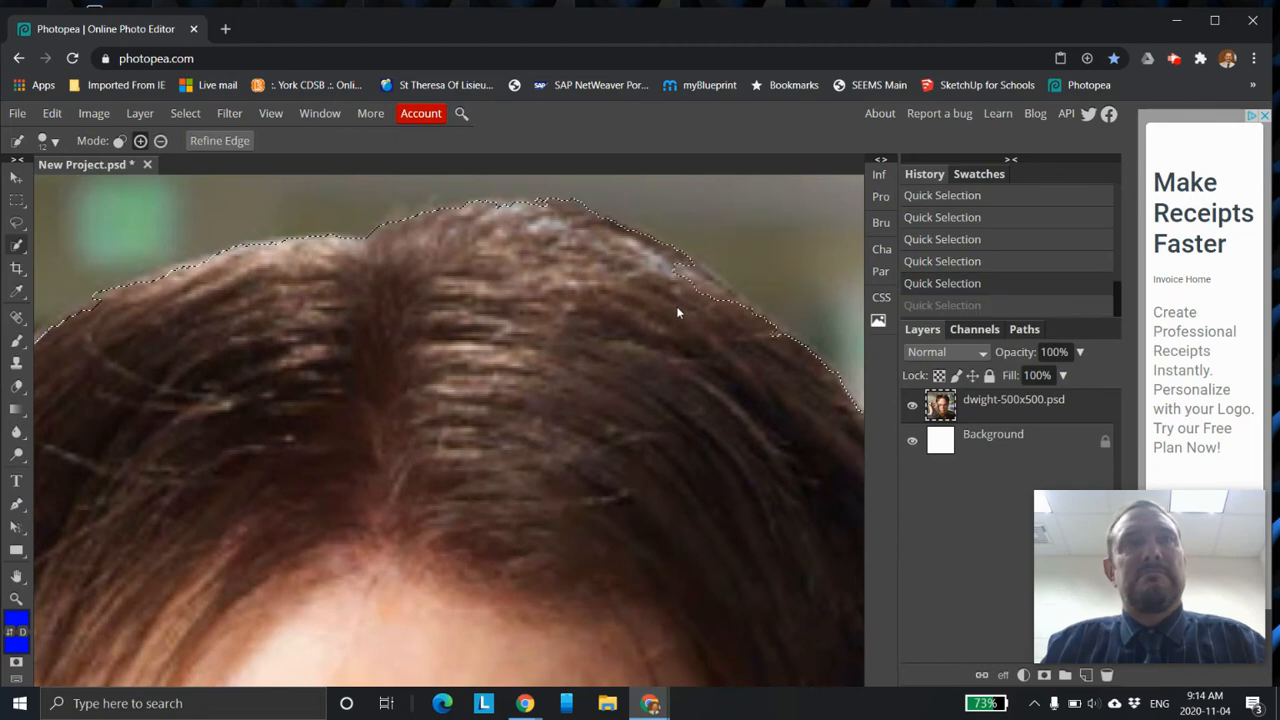
Step: Add the remaining hair along the crown's right slope to the selection and subtract the wall outside the hair's edge
mouse_move(719, 322)
left_mouse_down()
mouse_move(714, 299)
mouse_move(672, 284)
left_mouse_up()
key("ctrl+z")
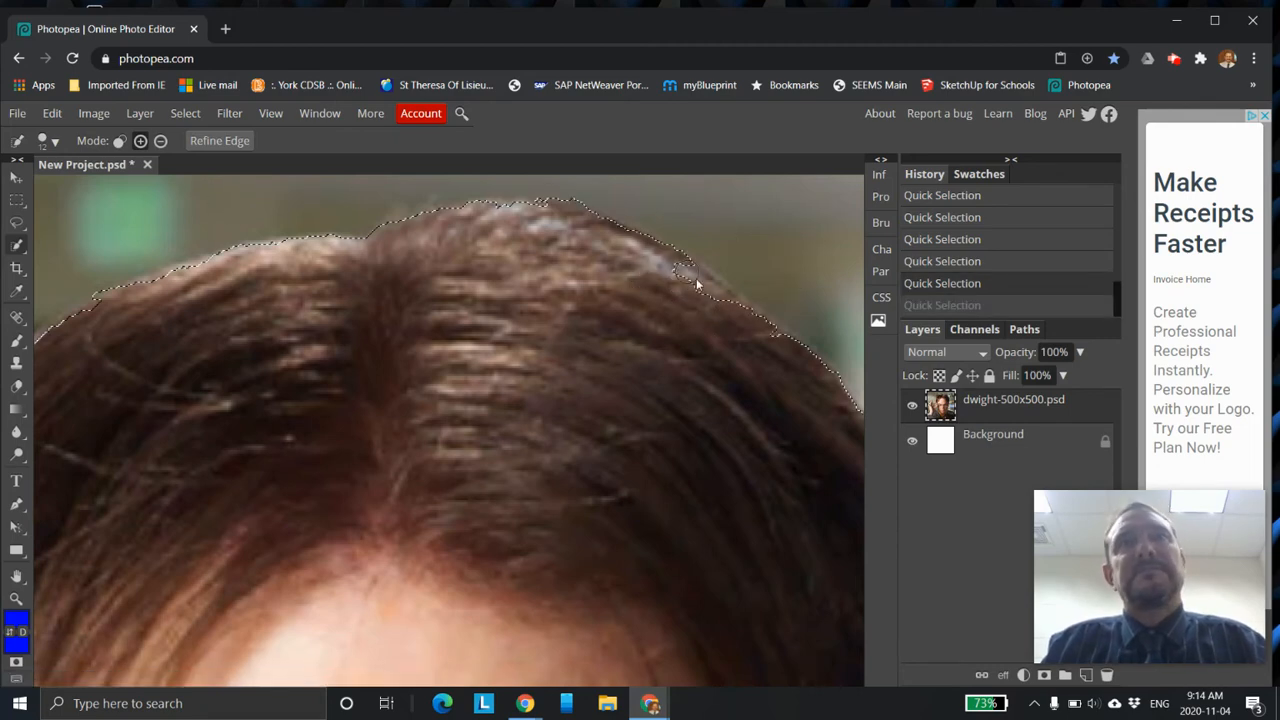
scroll(688, 324, "down", 2)
scroll(700, 325, "up", 3)
key("ctrl+shift+z")
scroll(662, 263, "down", 3)
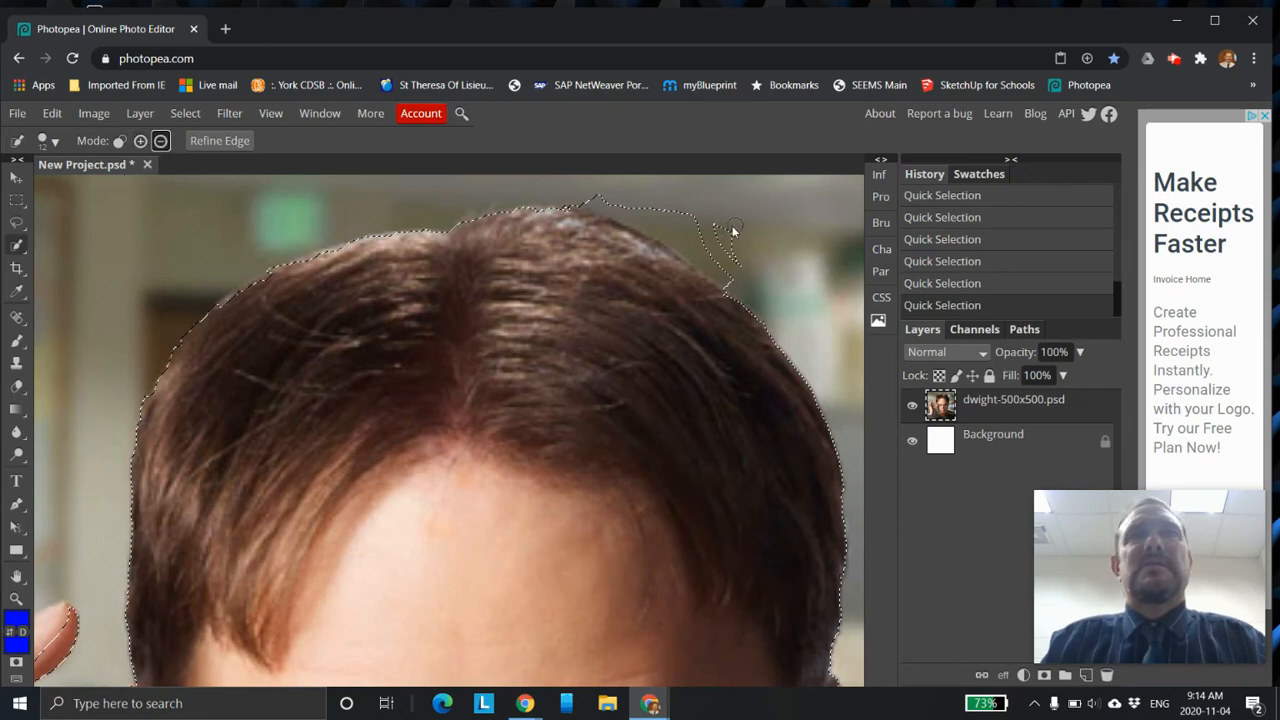
mouse_move(705, 220)
left_mouse_down()
mouse_move(578, 189)
mouse_move(682, 230)
left_mouse_up()
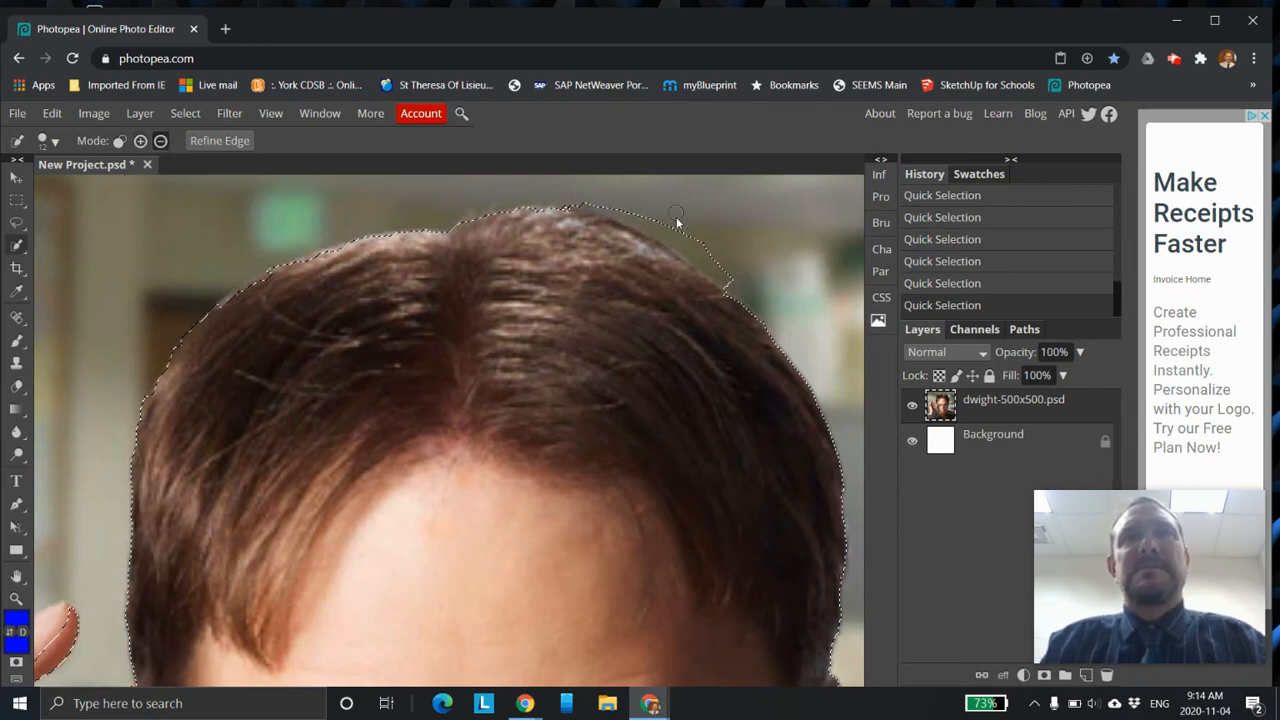
left_click_drag(735, 293, 711, 262)
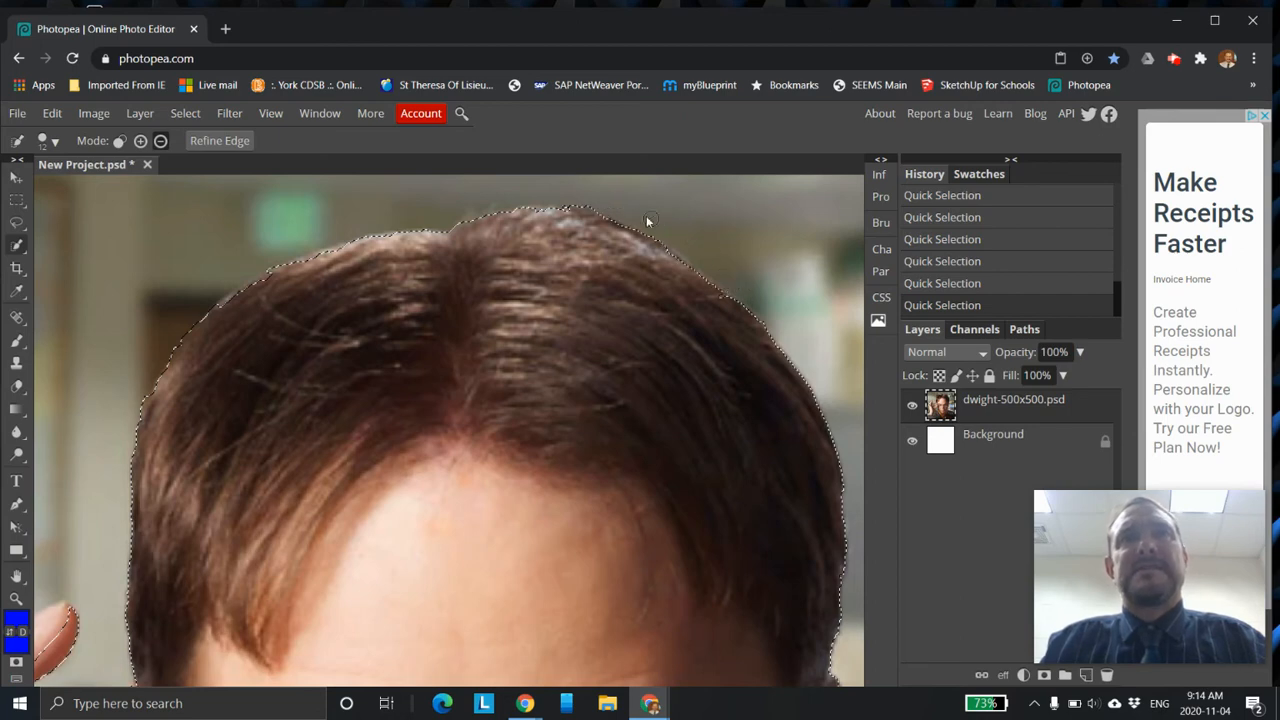
Step: Check the crown's edge and subtract the dark patch protruding beside the man's ear from the selection
scroll(648, 222, "down", 5)
scroll(498, 185, "up", 5)
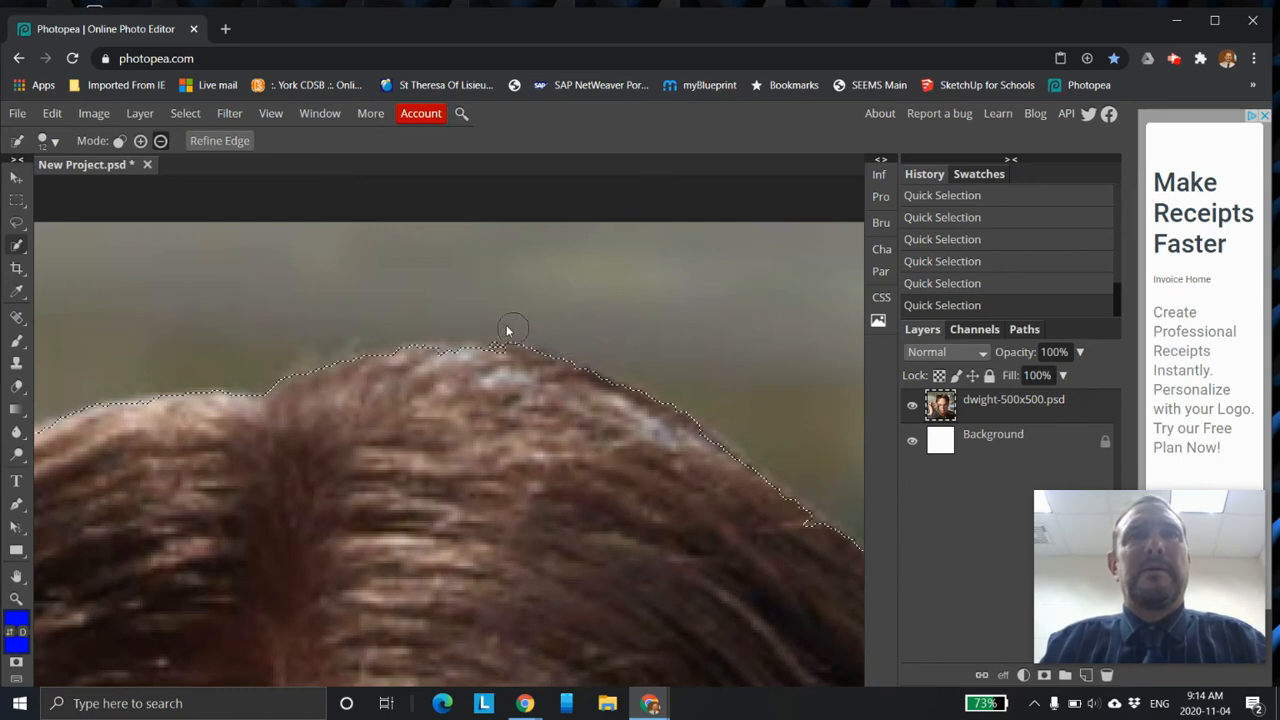
scroll(575, 360, "down", 5)
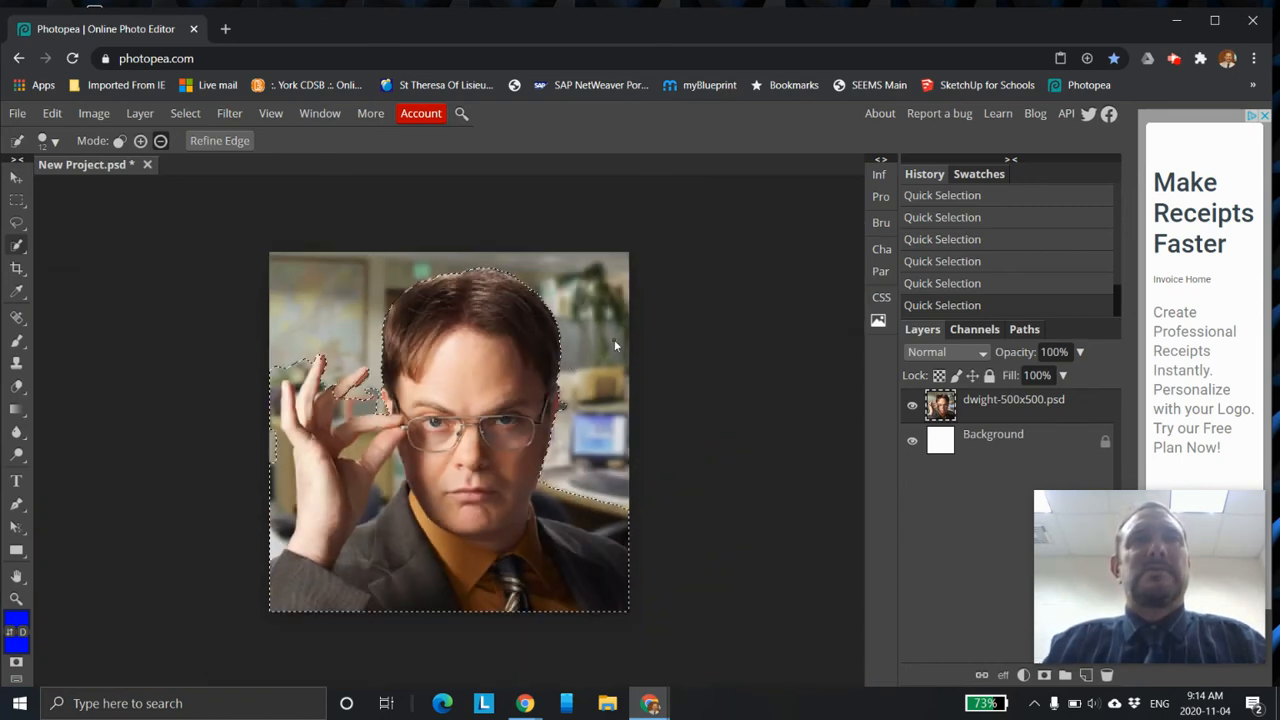
scroll(440, 275, "up", 2)
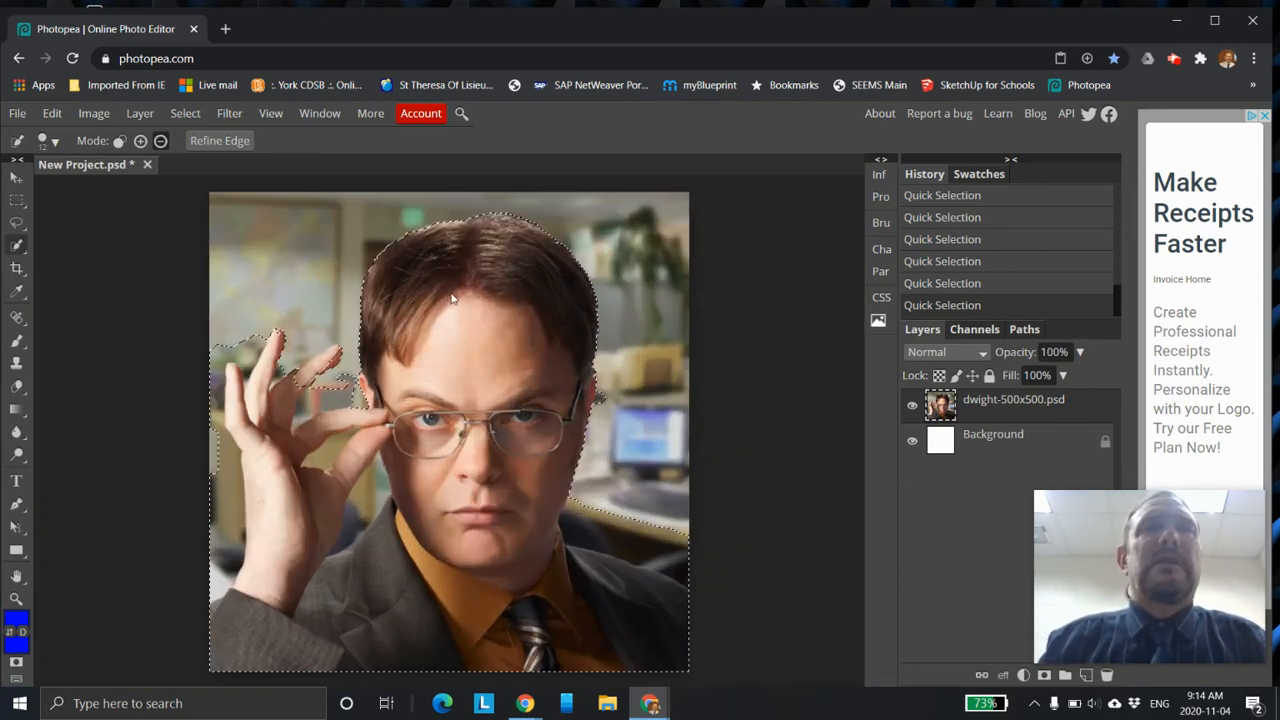
scroll(625, 412, "up", 5)
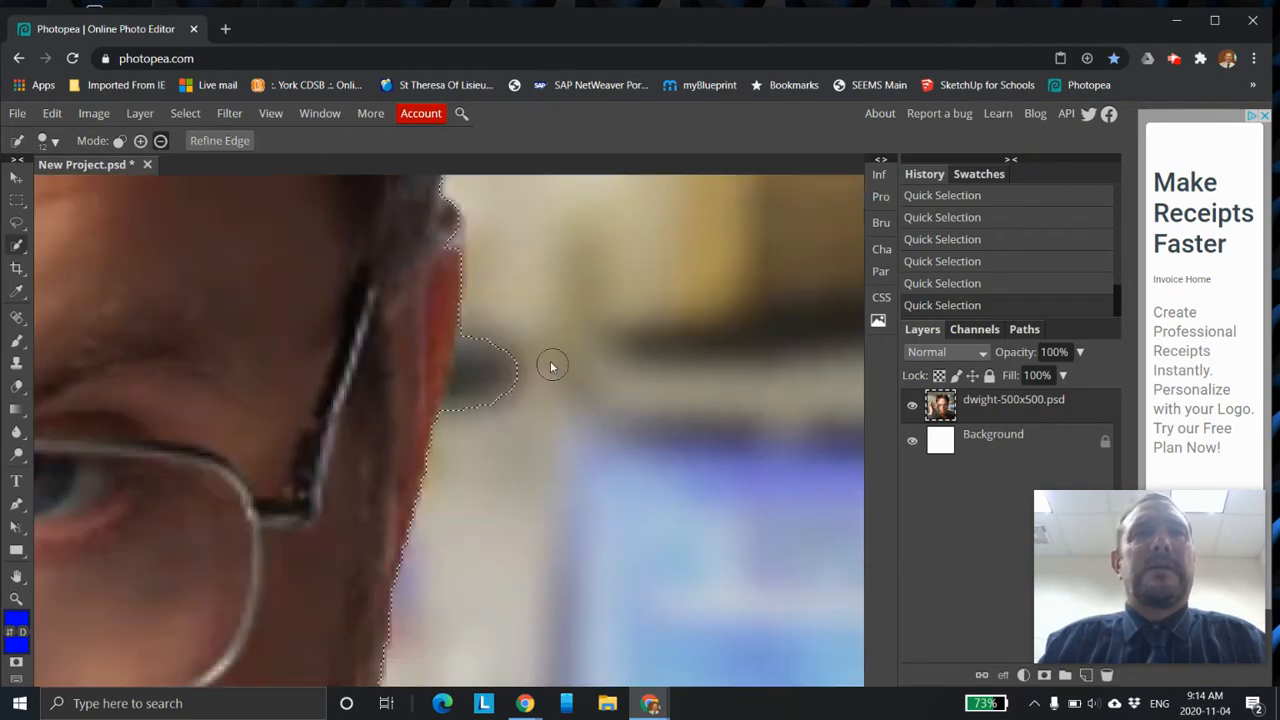
scroll(510, 410, "down", 5)
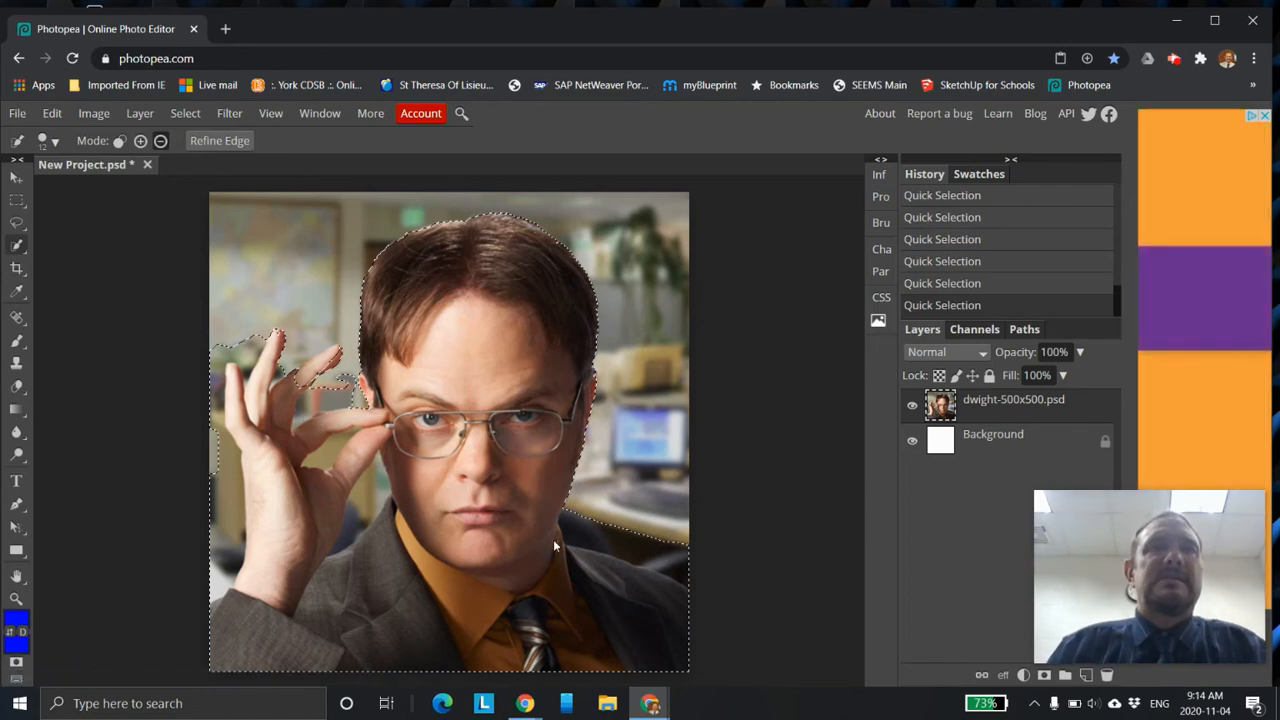
Step: Subtract the background enclosed between the raised fingers and the man's ear from the selection
scroll(214, 375, "up", 6)
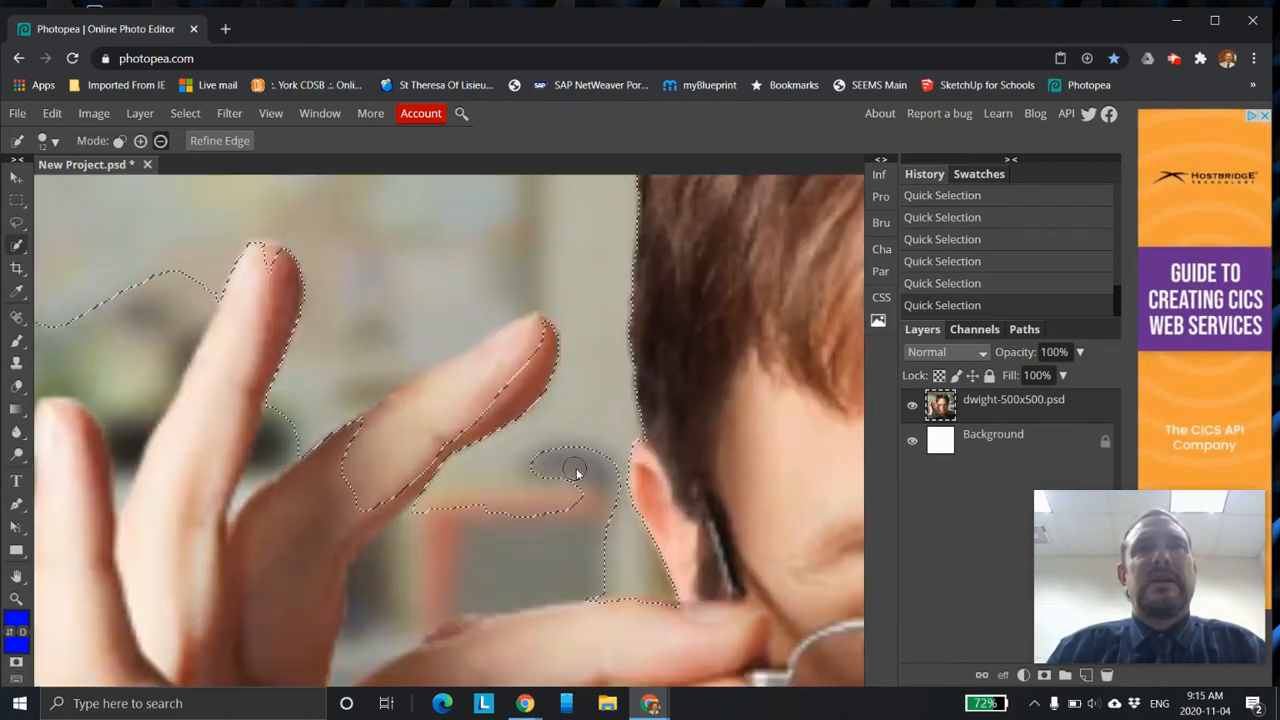
scroll(576, 473, "down", 2)
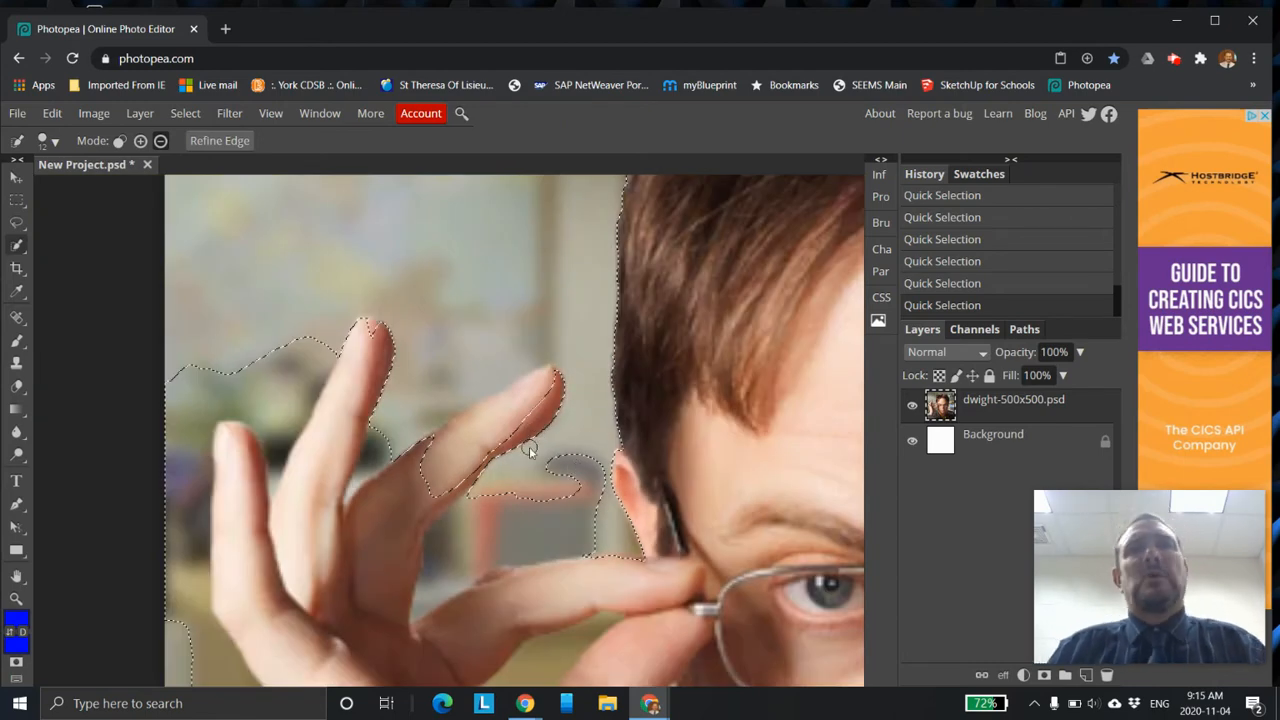
scroll(530, 455, "down", 2)
scroll(515, 460, "up", 2)
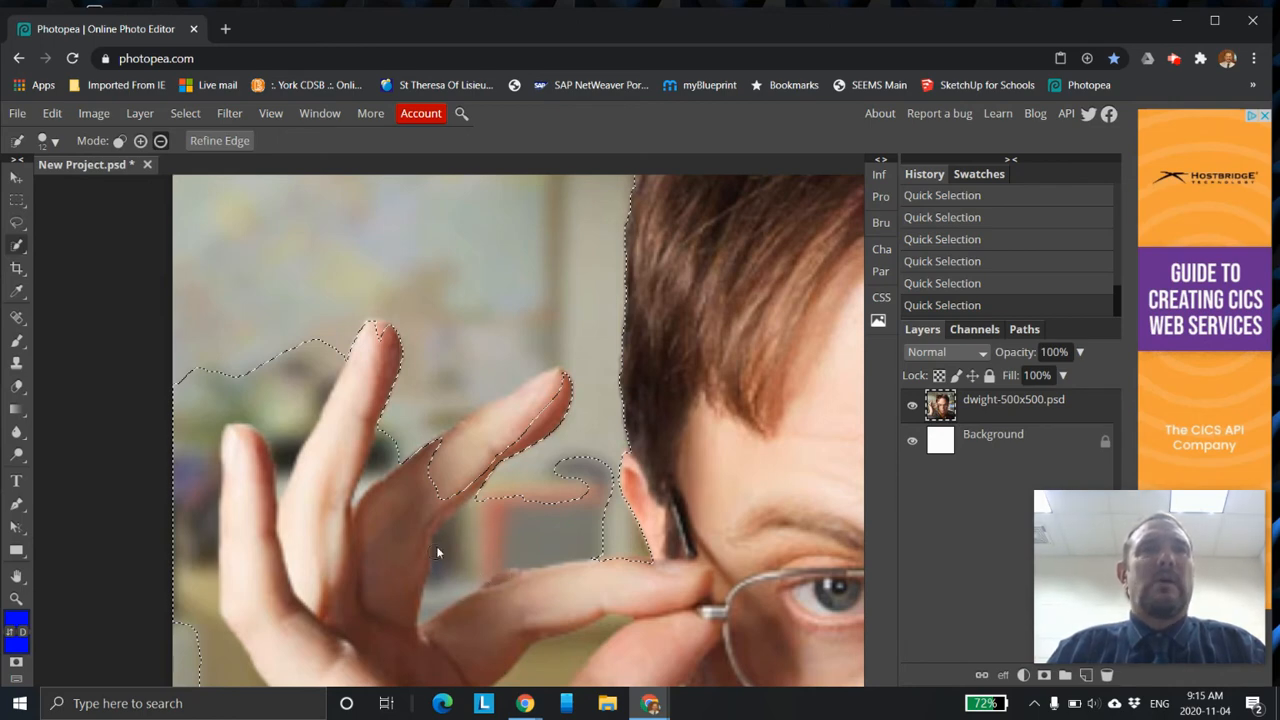
left_click(160, 141)
left_click(579, 462)
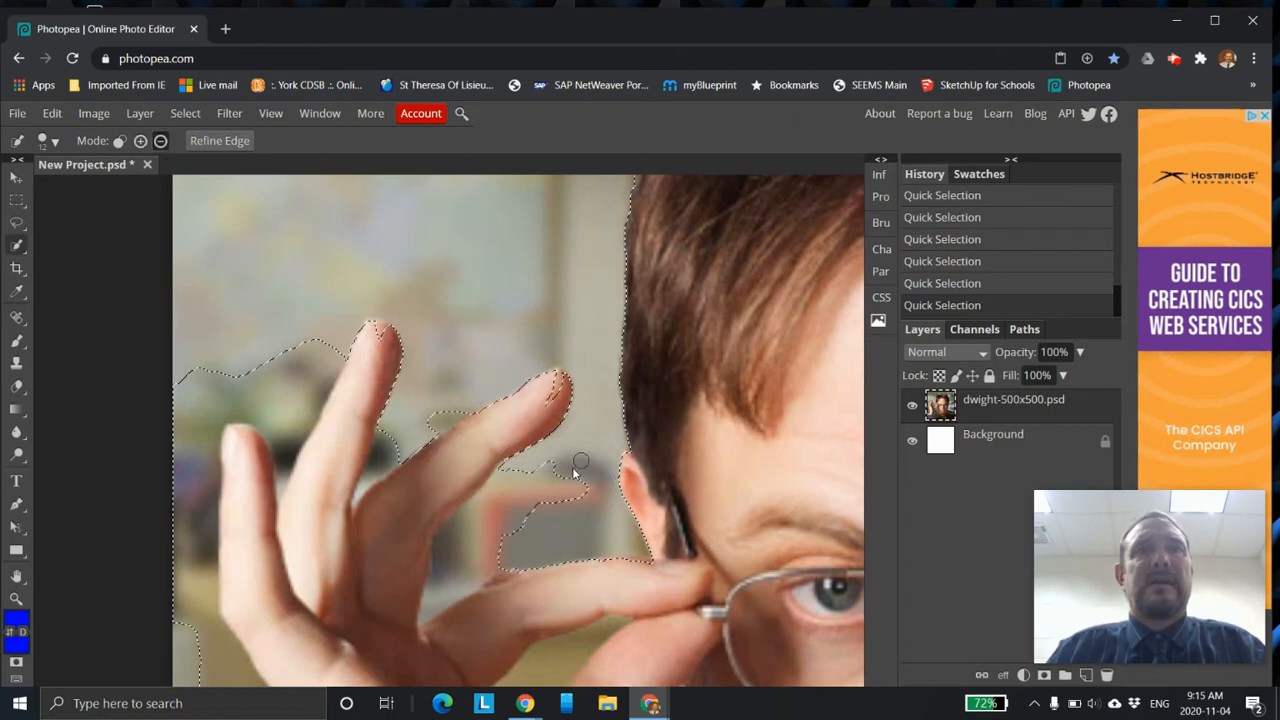
mouse_move(510, 517)
left_mouse_down()
mouse_move(461, 582)
mouse_move(449, 570)
mouse_move(465, 531)
left_mouse_up()
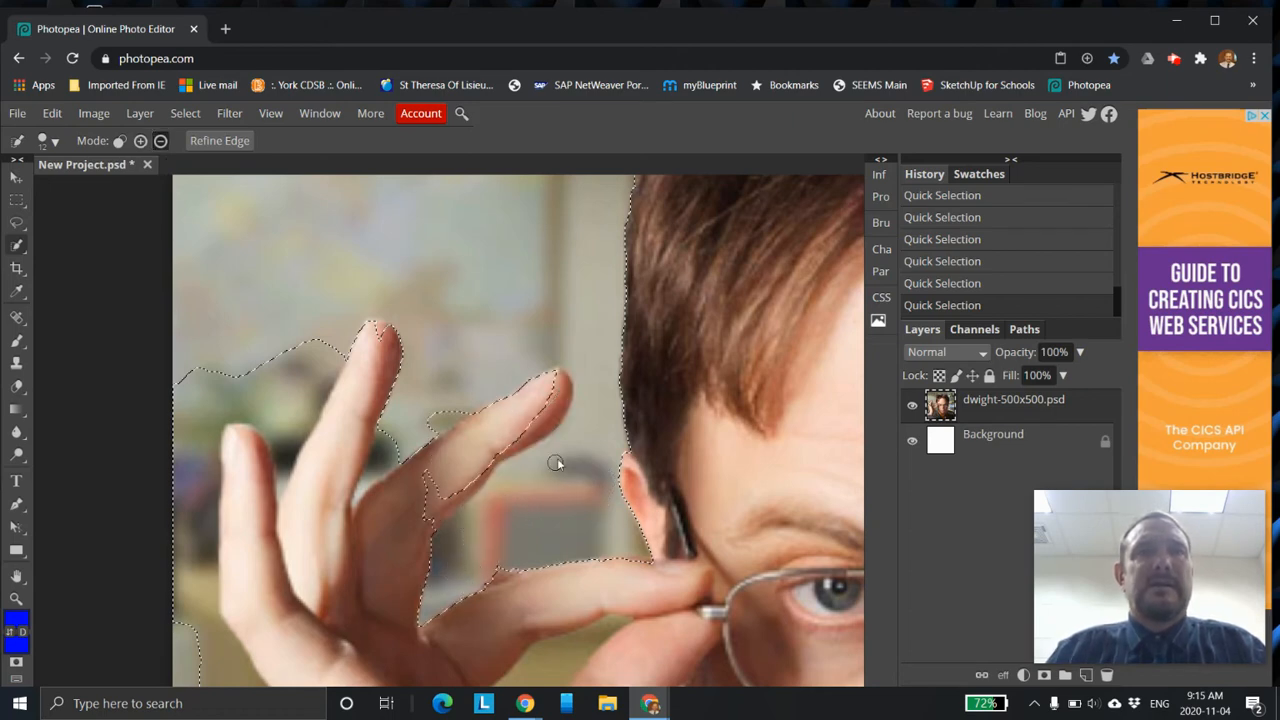
Step: Try to add the missing underside and tip of the raised finger to the selection, and undo the last stroke
left_click(140, 141)
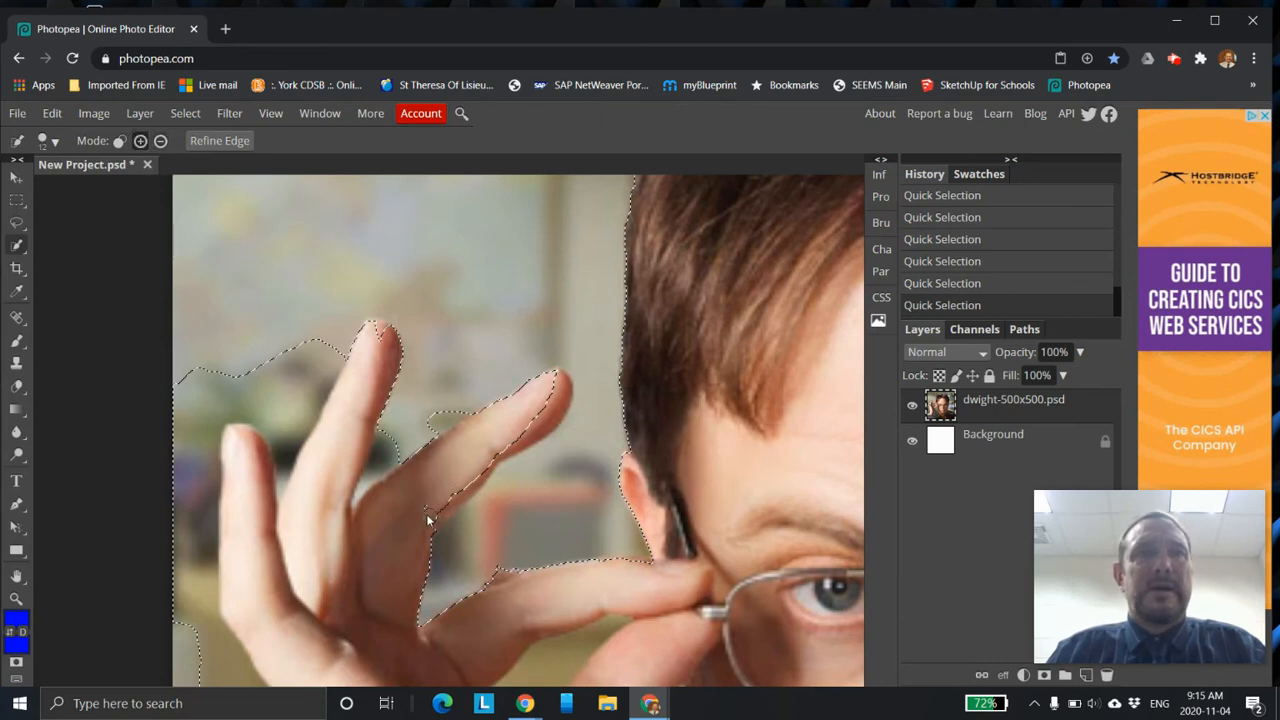
left_click_drag(466, 489, 557, 378)
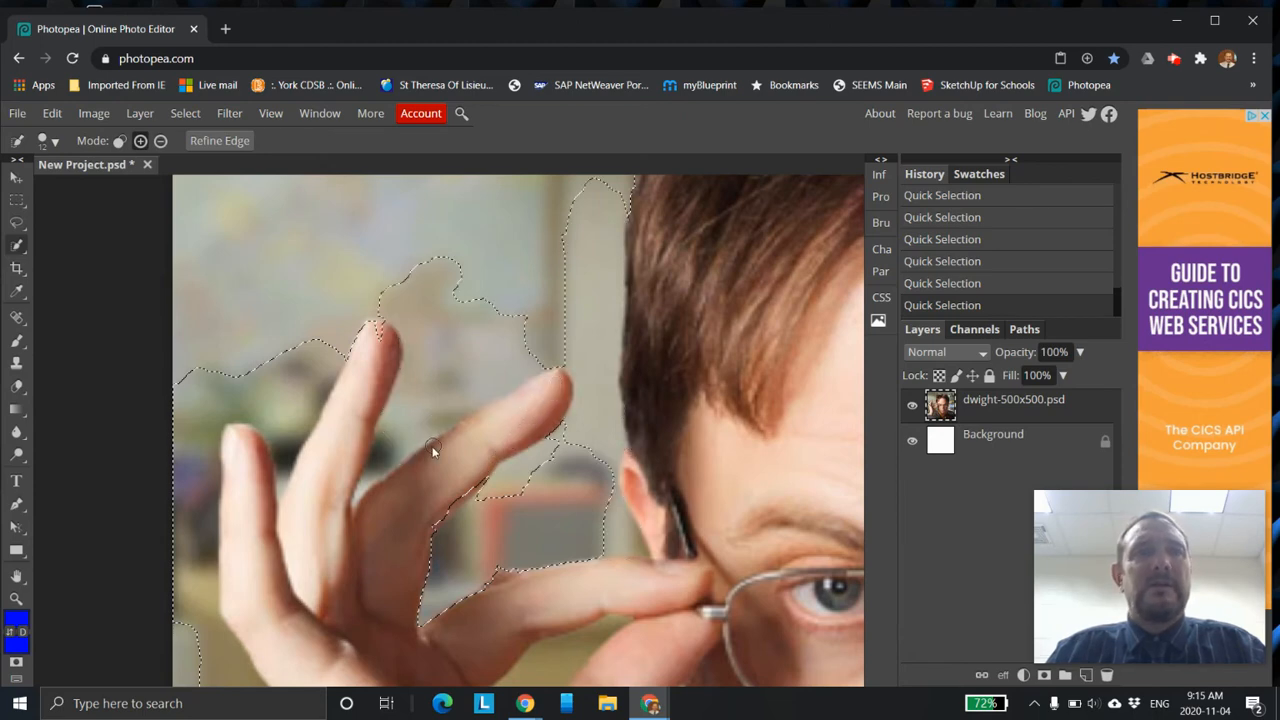
key("ctrl+z")
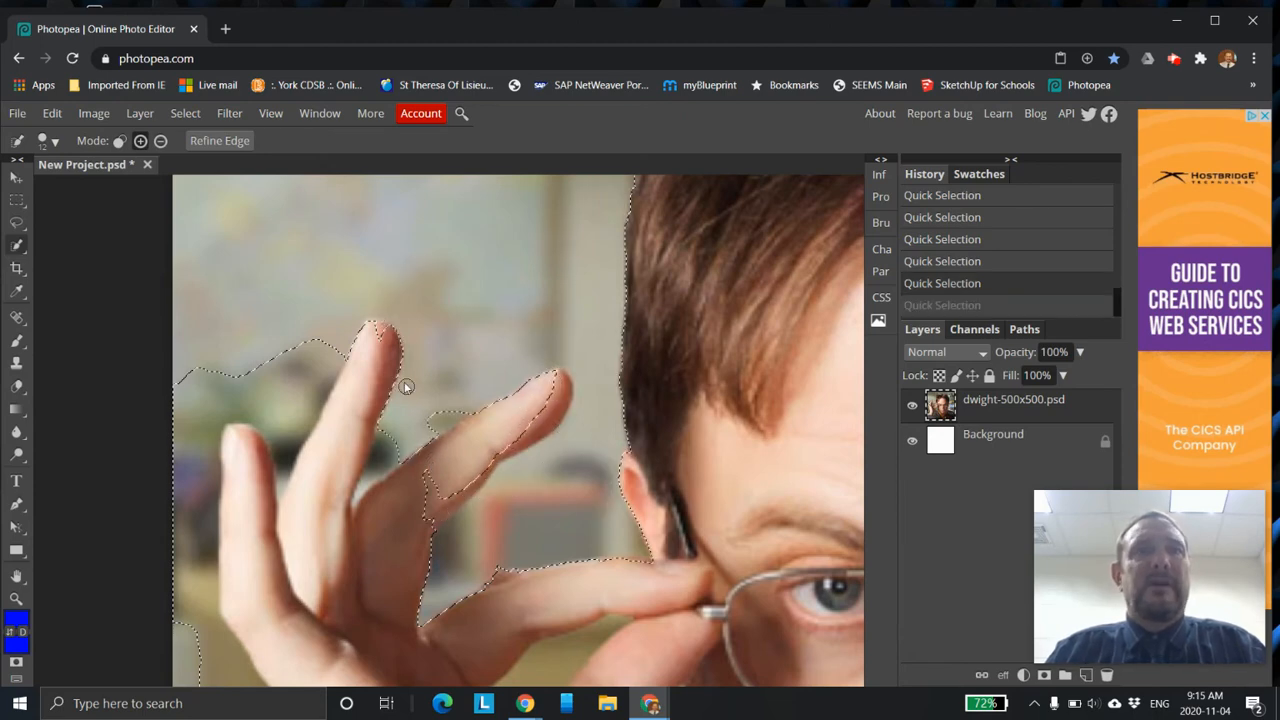
Step: Try to subtract the small background bump above the finger that touches the glasses, and undo the strokes
left_click(160, 141)
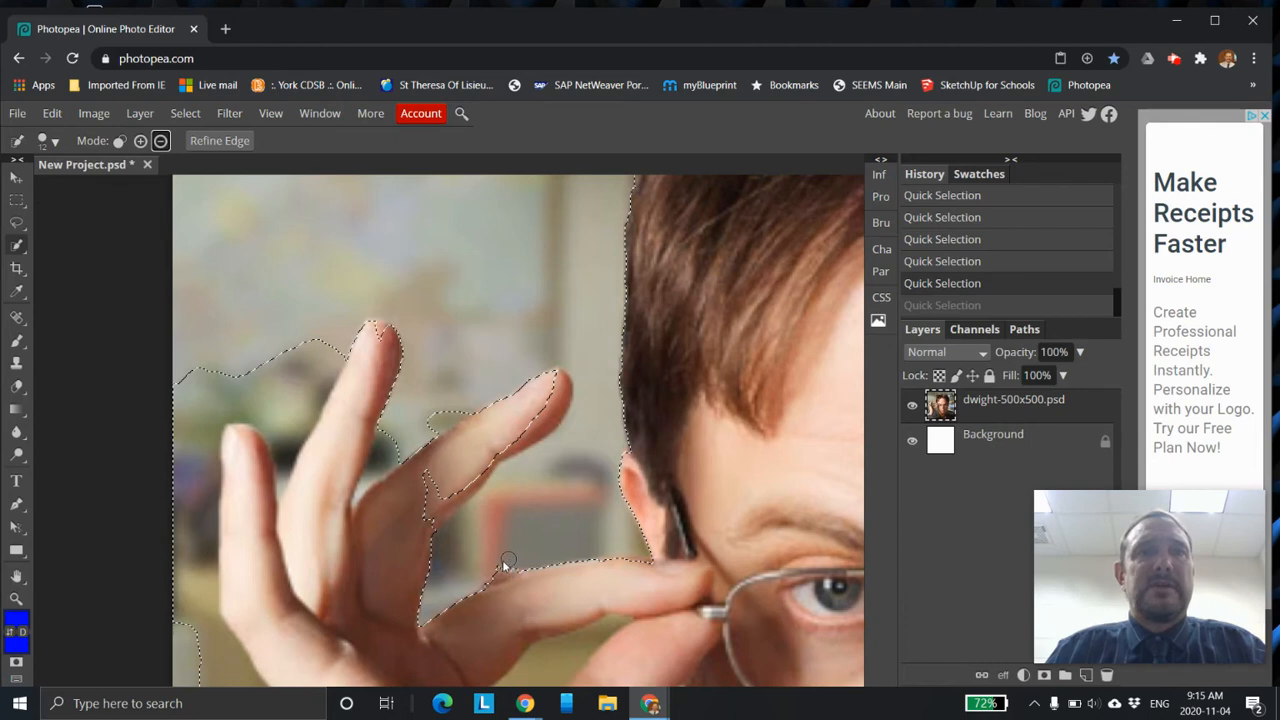
left_click_drag(510, 563, 494, 557)
key("ctrl+z")
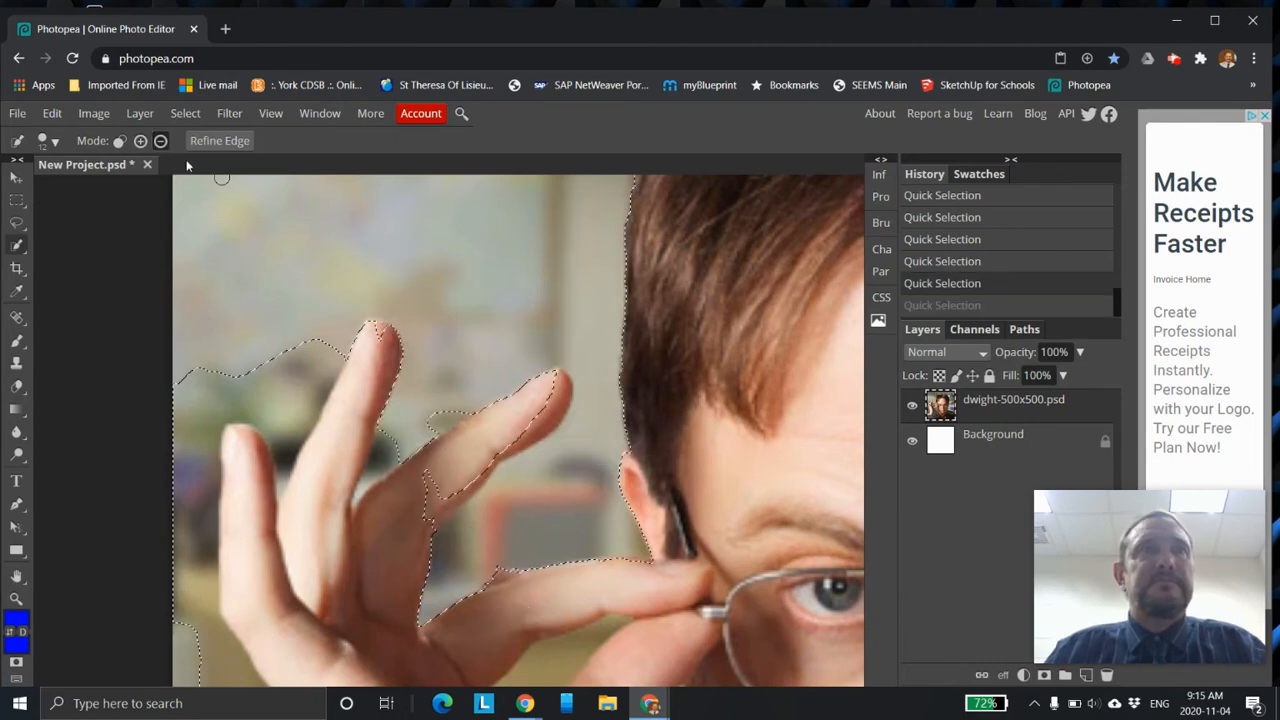
scroll(541, 599, "up", 2)
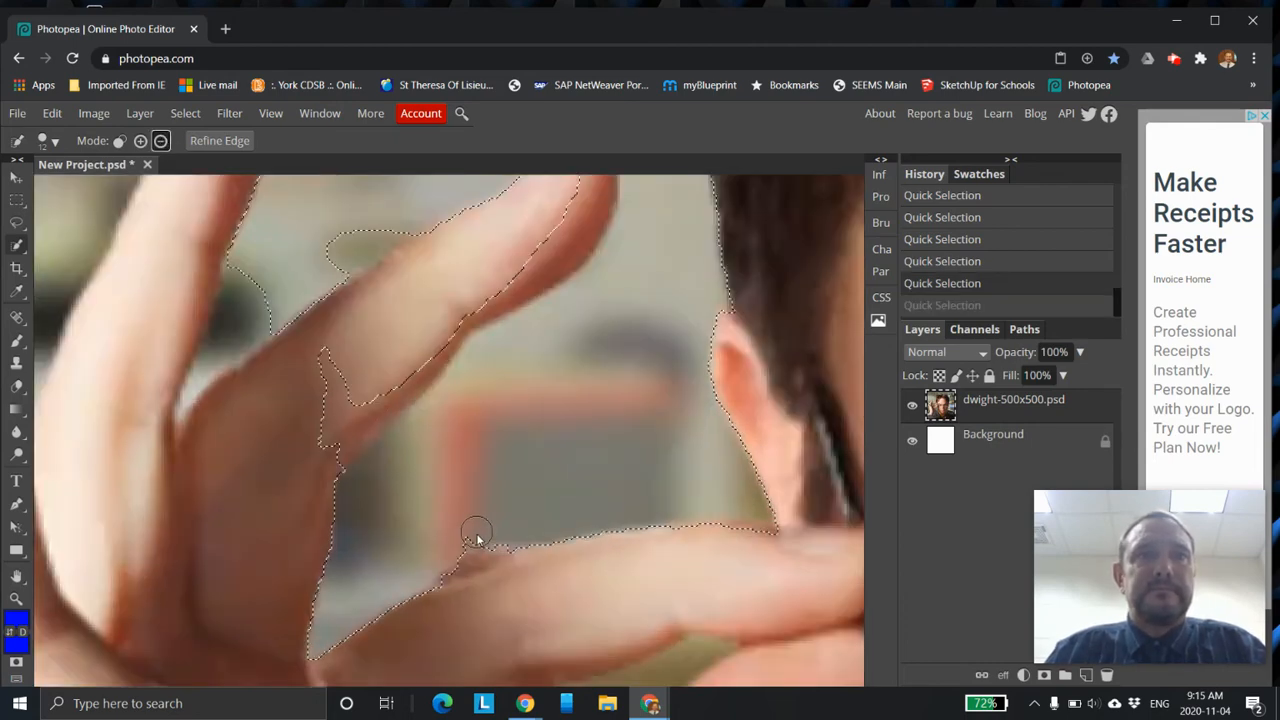
left_click(466, 543)
key("ctrl+z")
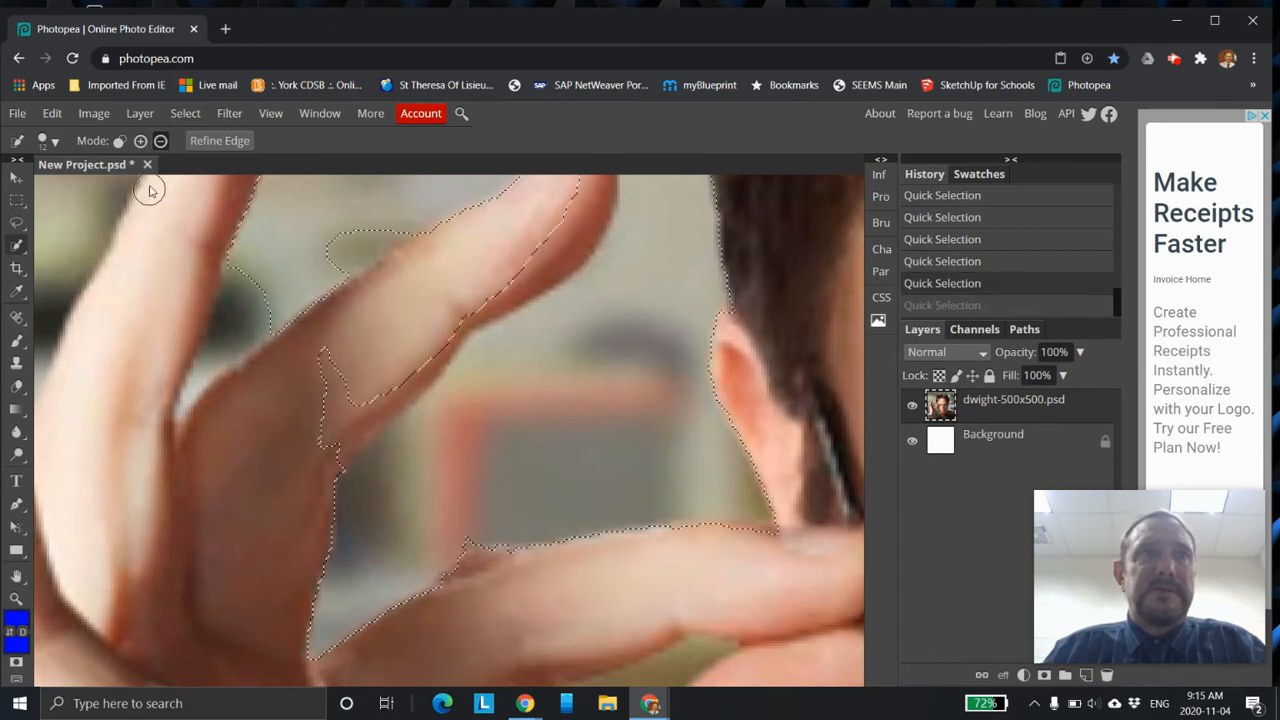
Step: Add the missing underside and tip of the raised finger to the selection
left_click_drag(318, 350, 358, 358)
key("ctrl+z")
scroll(360, 365, "up", 2)
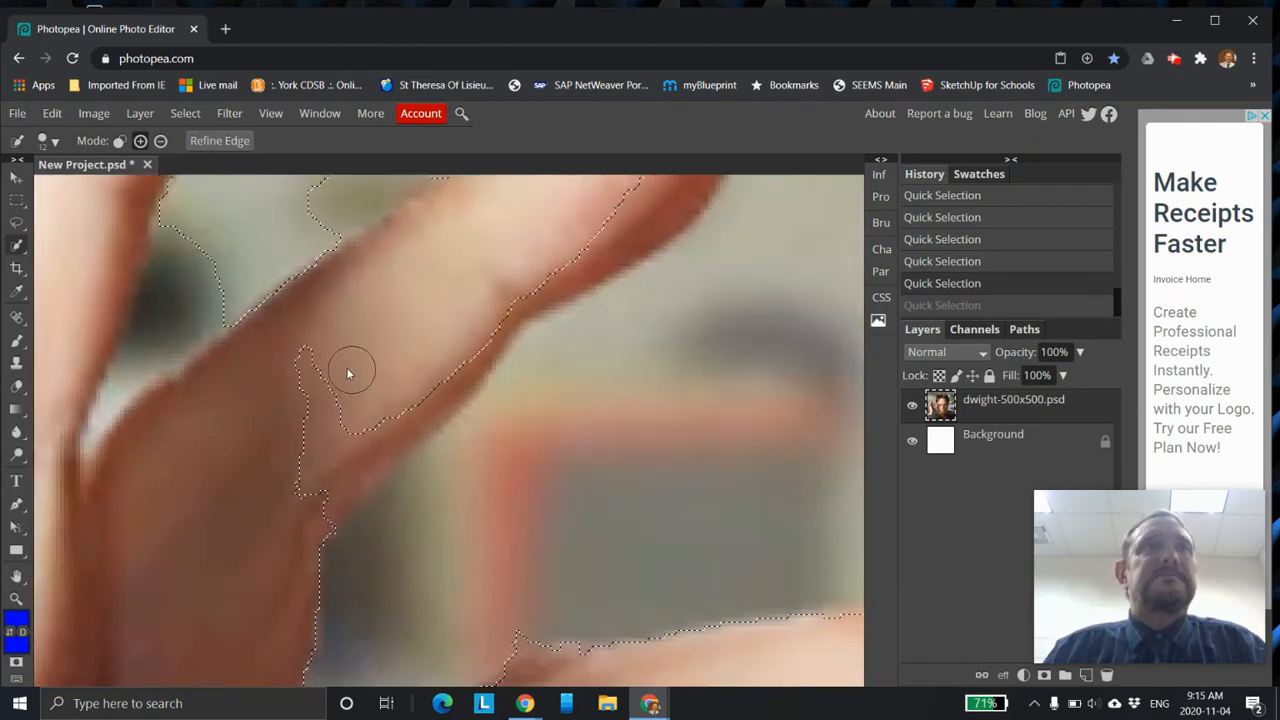
left_click(349, 349)
scroll(349, 349, "down", 4)
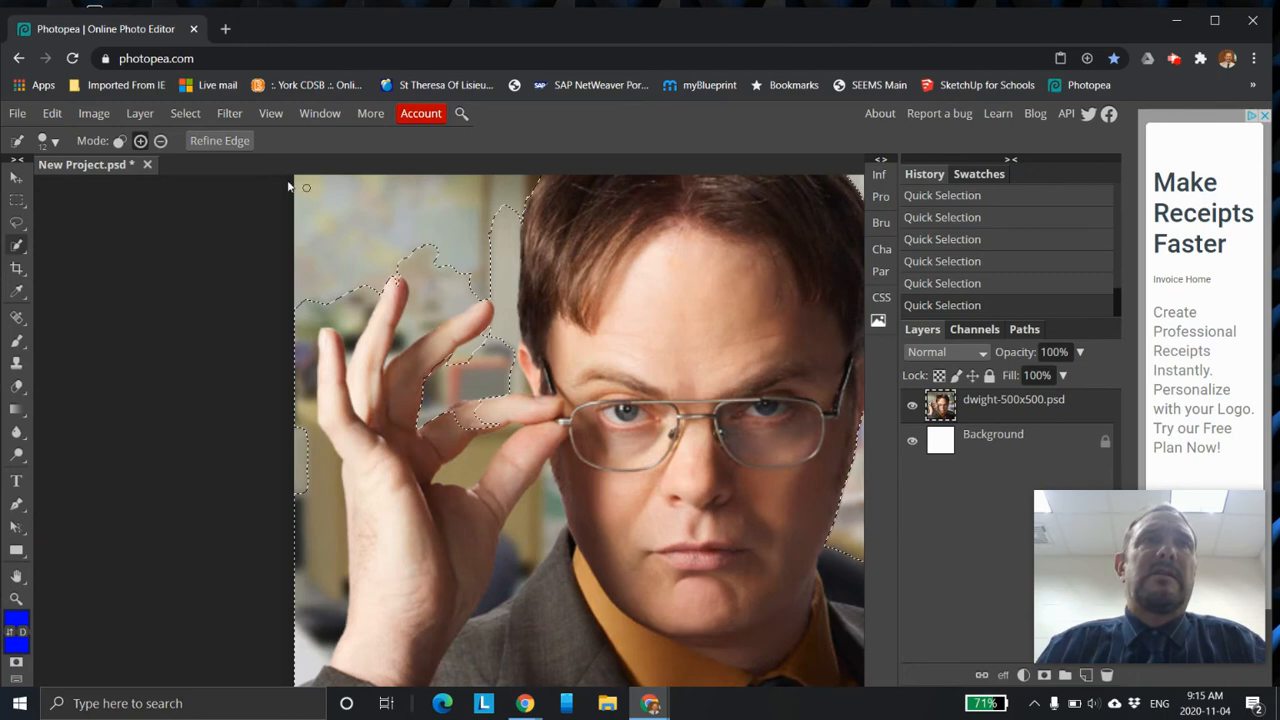
Step: Set the Quick Selection to subtract and examine the selection outline around the fingers, ear and hair
left_click(160, 142)
scroll(596, 447, "up", 6)
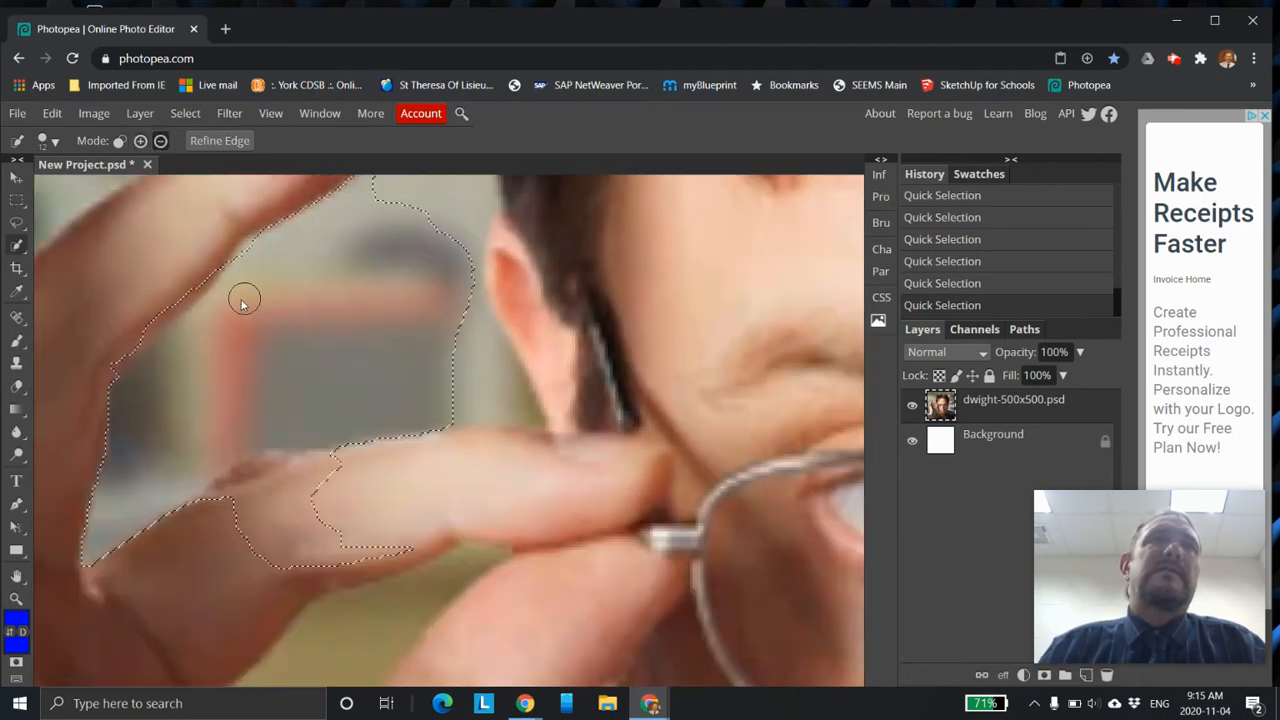
scroll(300, 289, "down", 3)
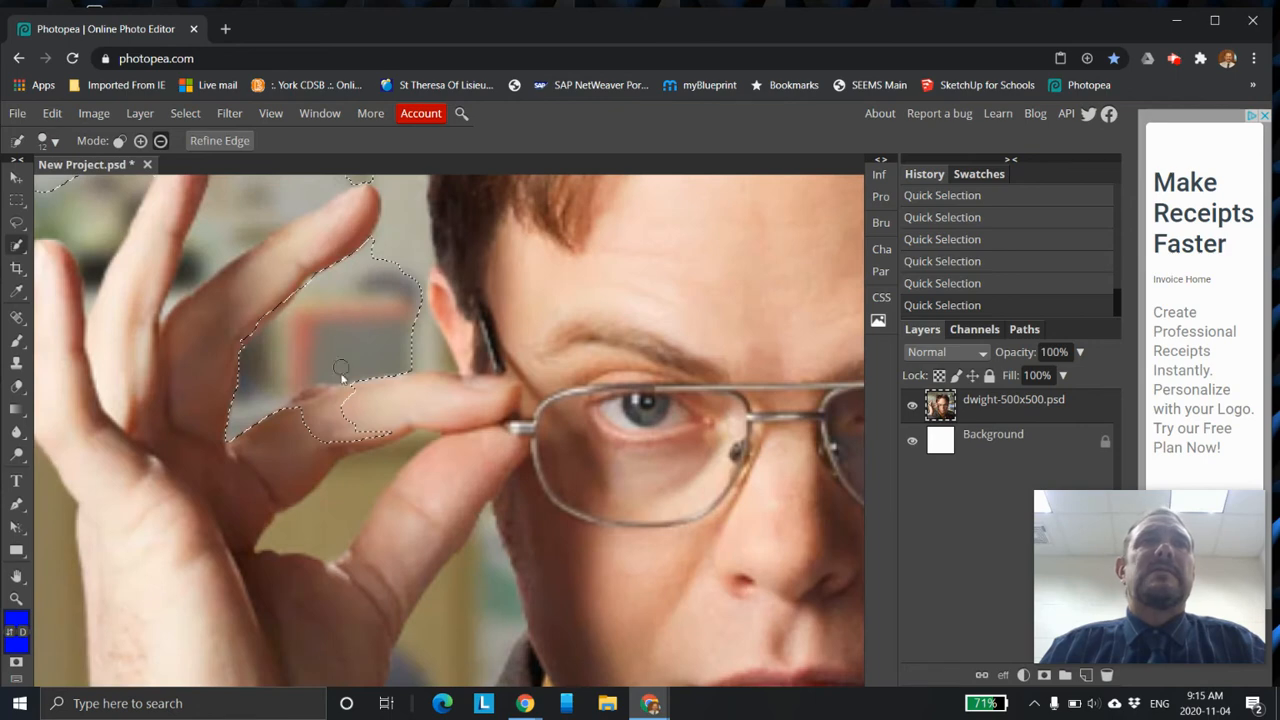
scroll(313, 405, "down", 4)
scroll(345, 396, "up", 5)
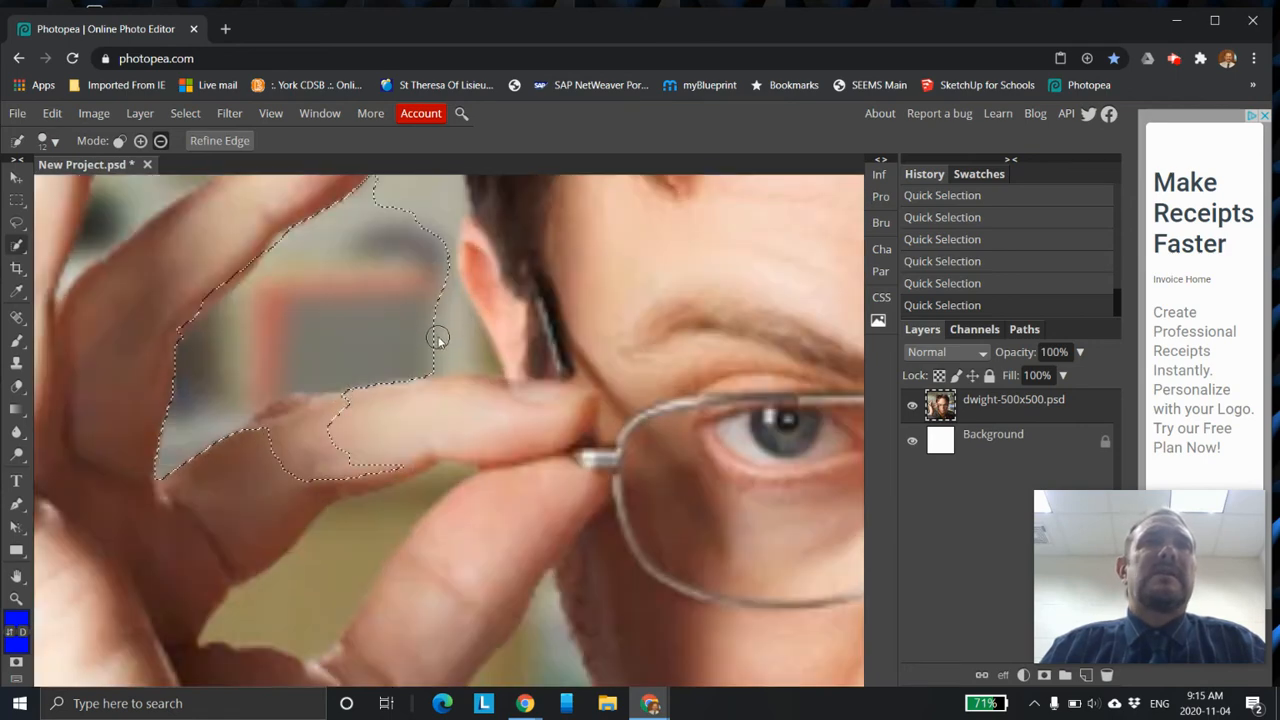
scroll(440, 298, "down", 4)
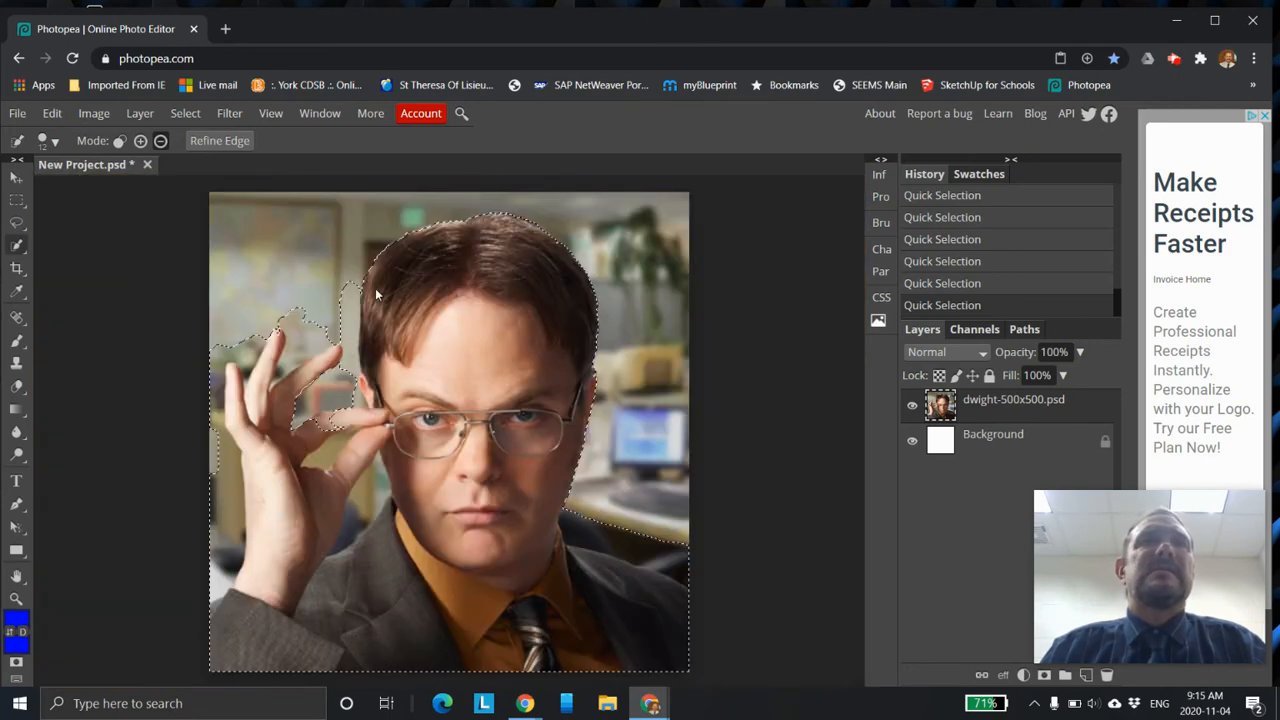
left_click(158, 140)
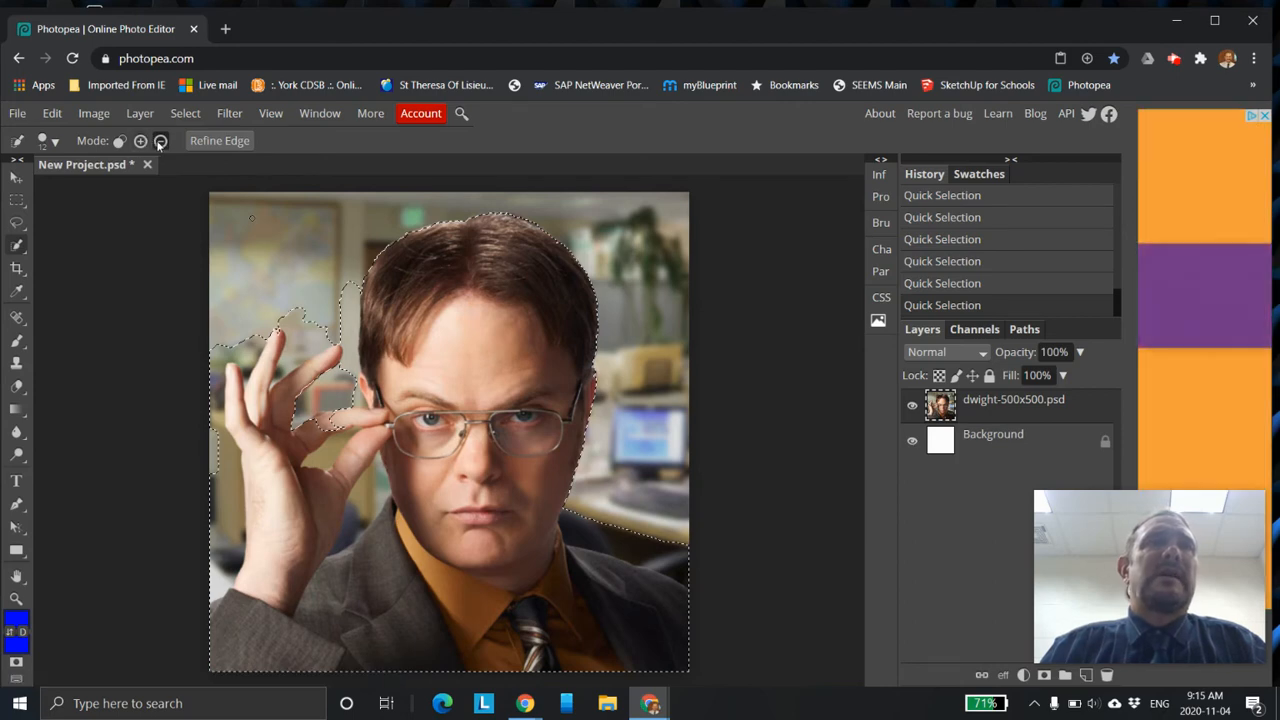
Step: Try to subtract the wall strip between the hair and the raised fingertip, and undo the strokes
scroll(342, 290, "up", 5)
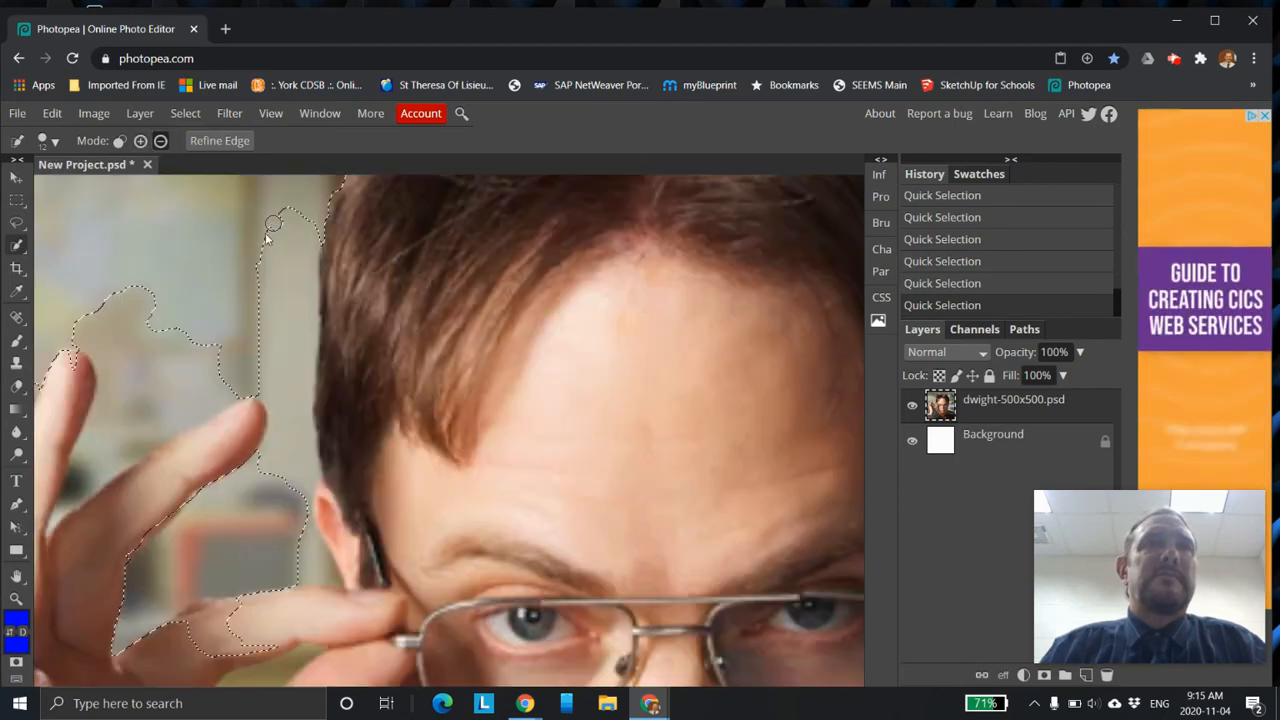
left_click_drag(263, 250, 291, 240)
mouse_move(288, 212)
left_mouse_down()
mouse_move(309, 220)
mouse_move(306, 245)
mouse_move(254, 286)
left_mouse_up()
mouse_move(246, 344)
left_mouse_down()
mouse_move(272, 276)
mouse_move(303, 245)
mouse_move(272, 258)
mouse_move(305, 258)
mouse_move(277, 274)
mouse_move(281, 289)
mouse_move(267, 294)
mouse_move(296, 286)
mouse_move(258, 318)
mouse_move(288, 296)
mouse_move(266, 336)
mouse_move(290, 322)
mouse_move(314, 251)
mouse_move(294, 337)
mouse_move(260, 362)
mouse_move(275, 405)
mouse_move(265, 366)
mouse_move(309, 322)
left_mouse_up()
key("ctrl+z")
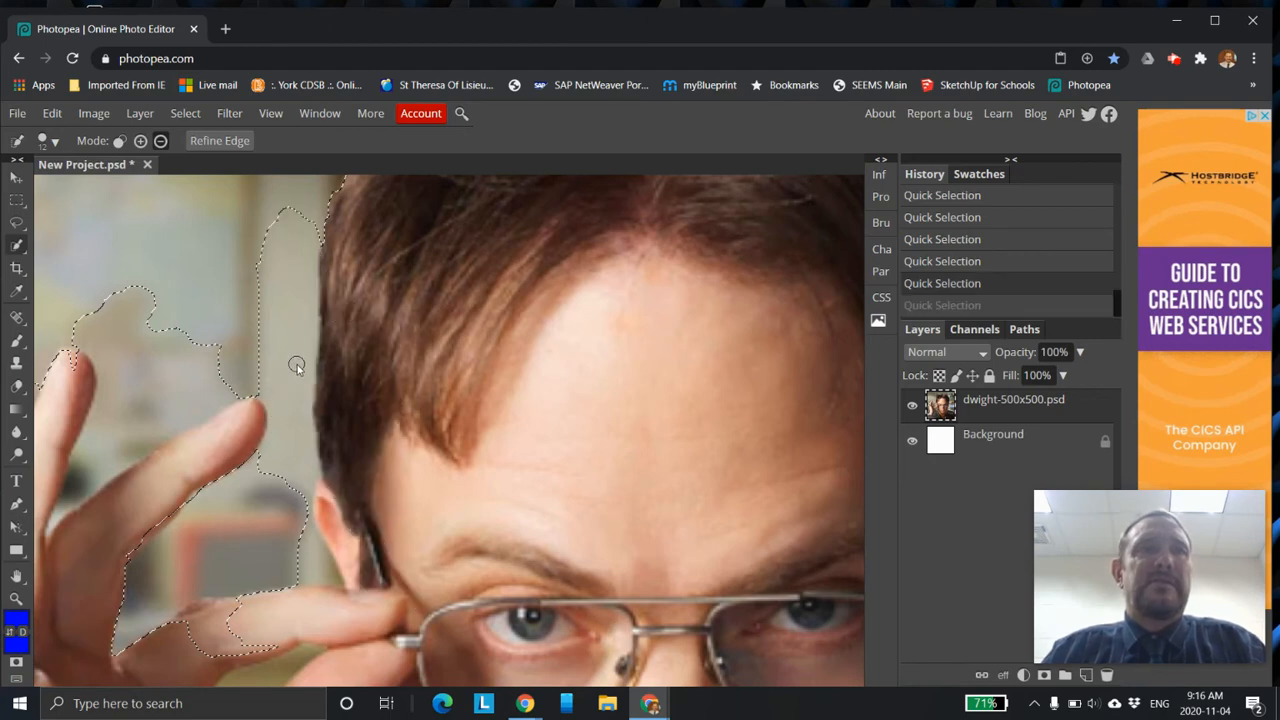
key("ctrl+shift+z")
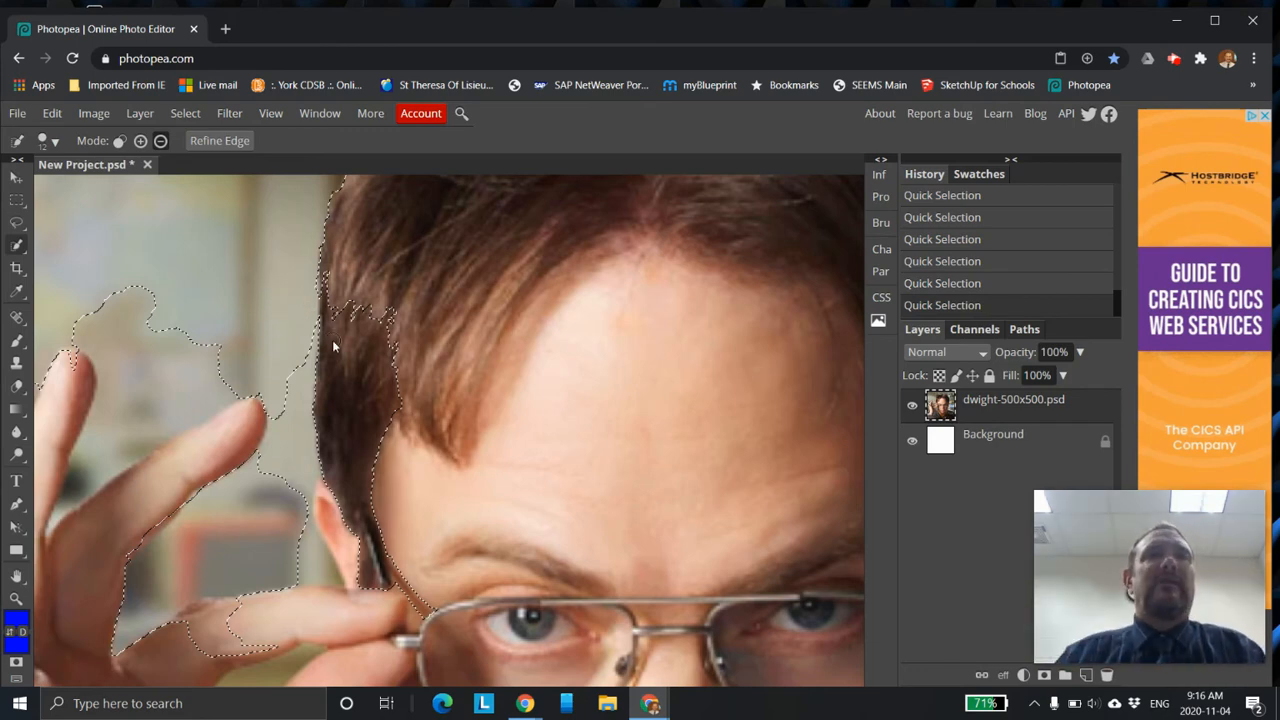
key("ctrl+z")
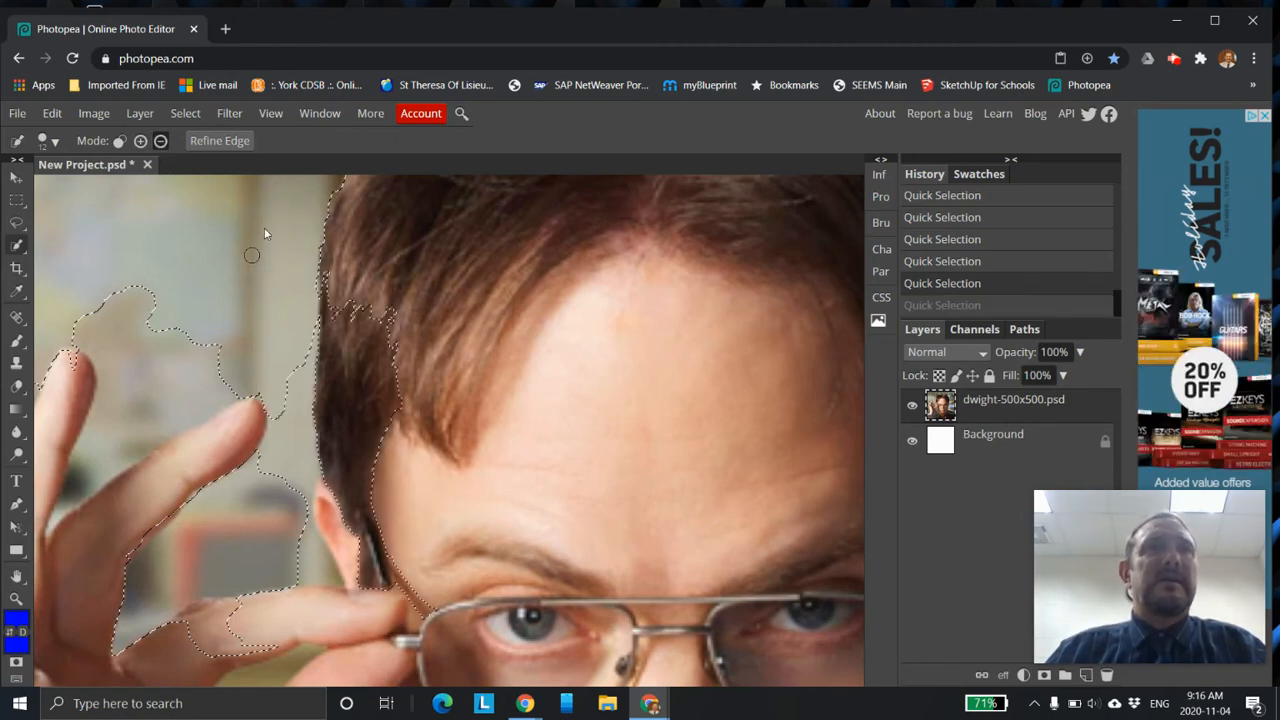
left_click_drag(322, 246, 303, 383)
key("ctrl+z")
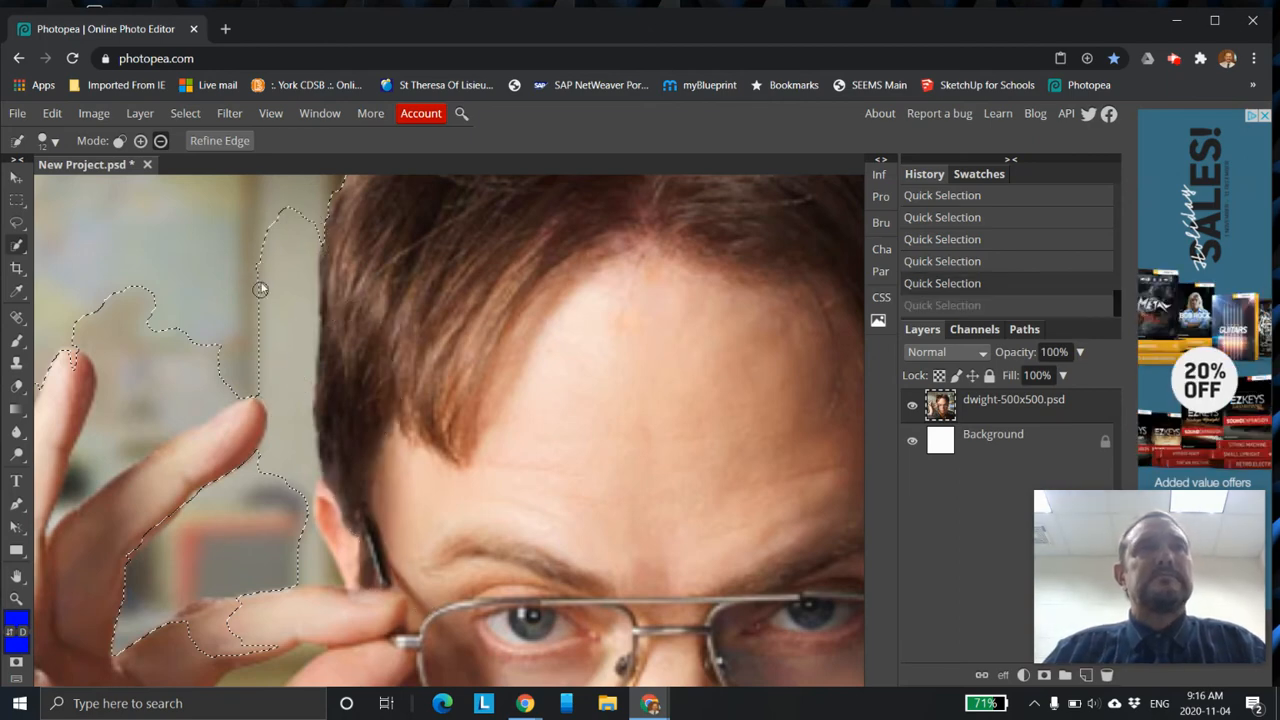
Step: Try an additive stroke across the top of the wall strip beside the hair, and undo the last two strokes
scroll(271, 263, "up", 5)
scroll(279, 275, "down", 4)
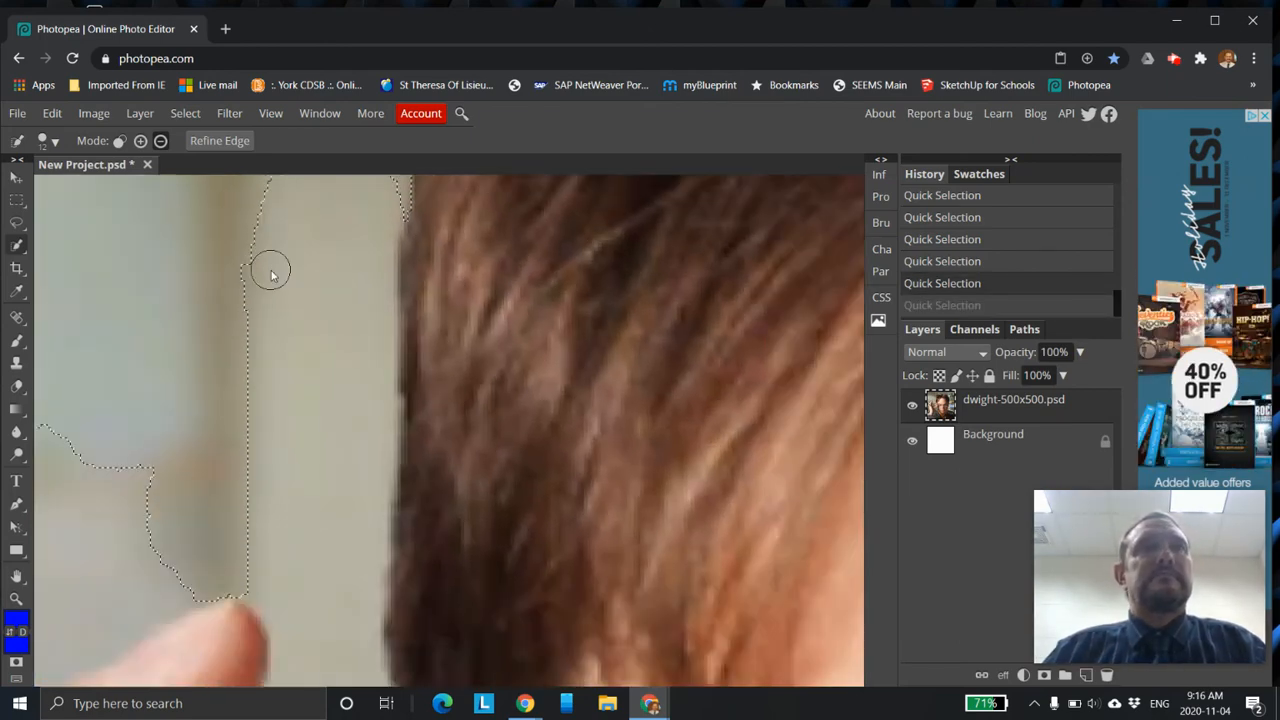
left_click(140, 141)
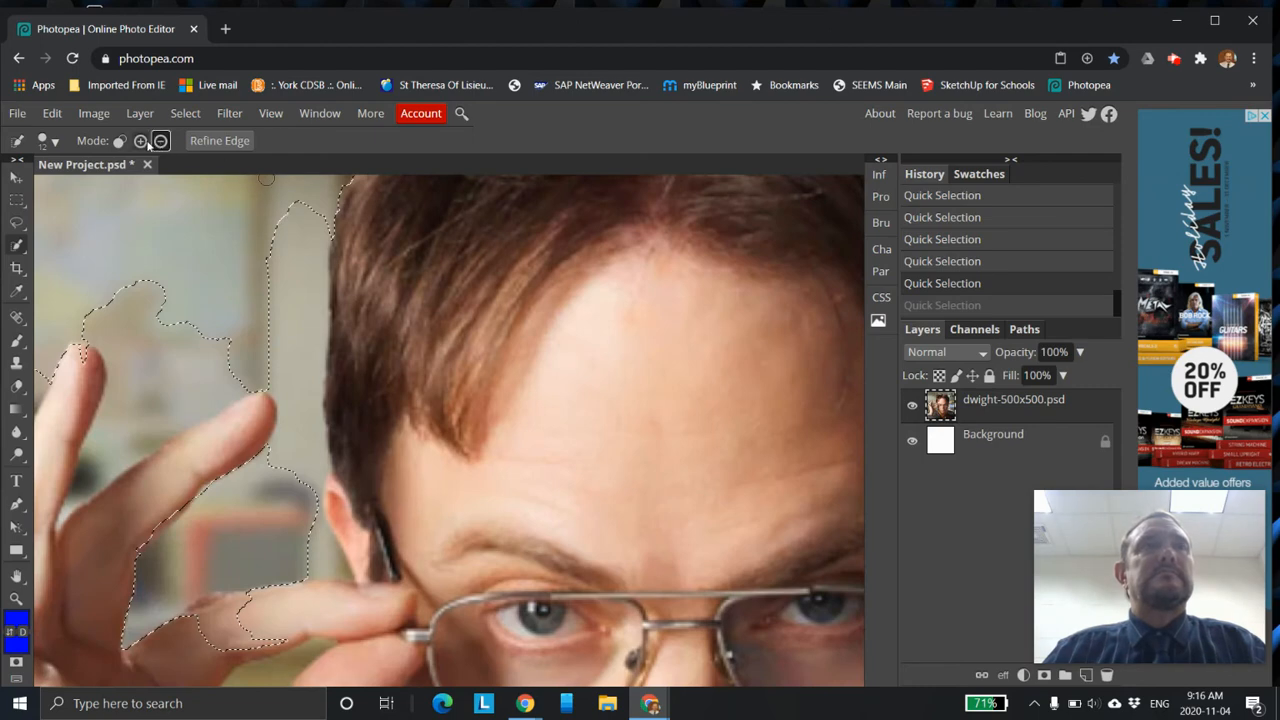
mouse_move(315, 205)
left_mouse_down()
mouse_move(326, 217)
mouse_move(258, 203)
left_mouse_up()
key("ctrl+z")
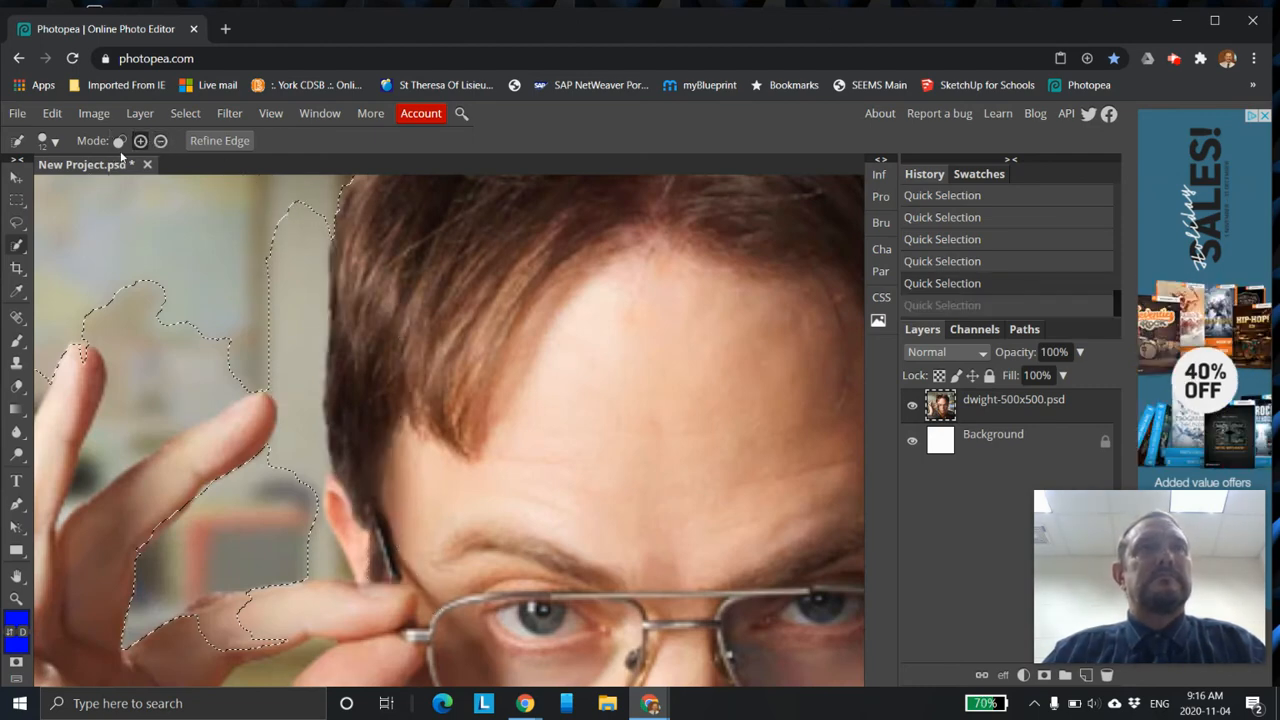
key("ctrl+z")
Step: Subtract the wall strip between the hair and the raised fingertip from the selection, and undo the last stroke
left_click(160, 141)
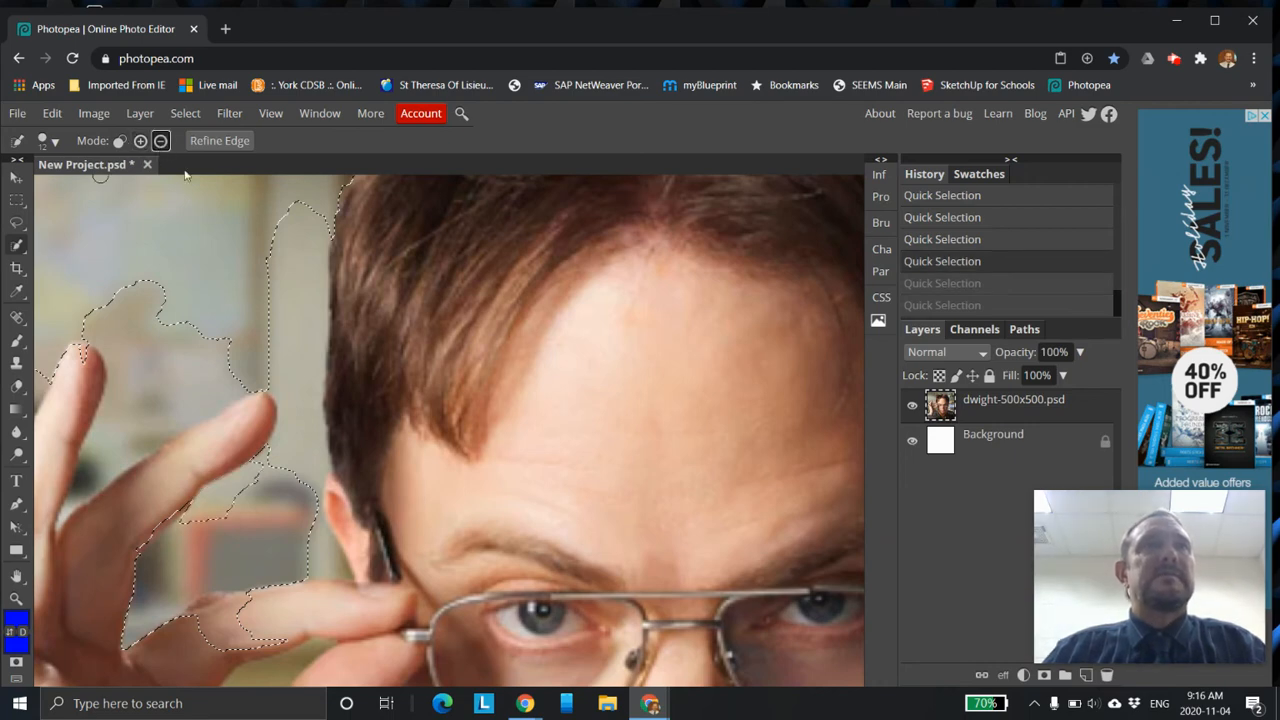
left_click(291, 205)
key("ctrl+0")
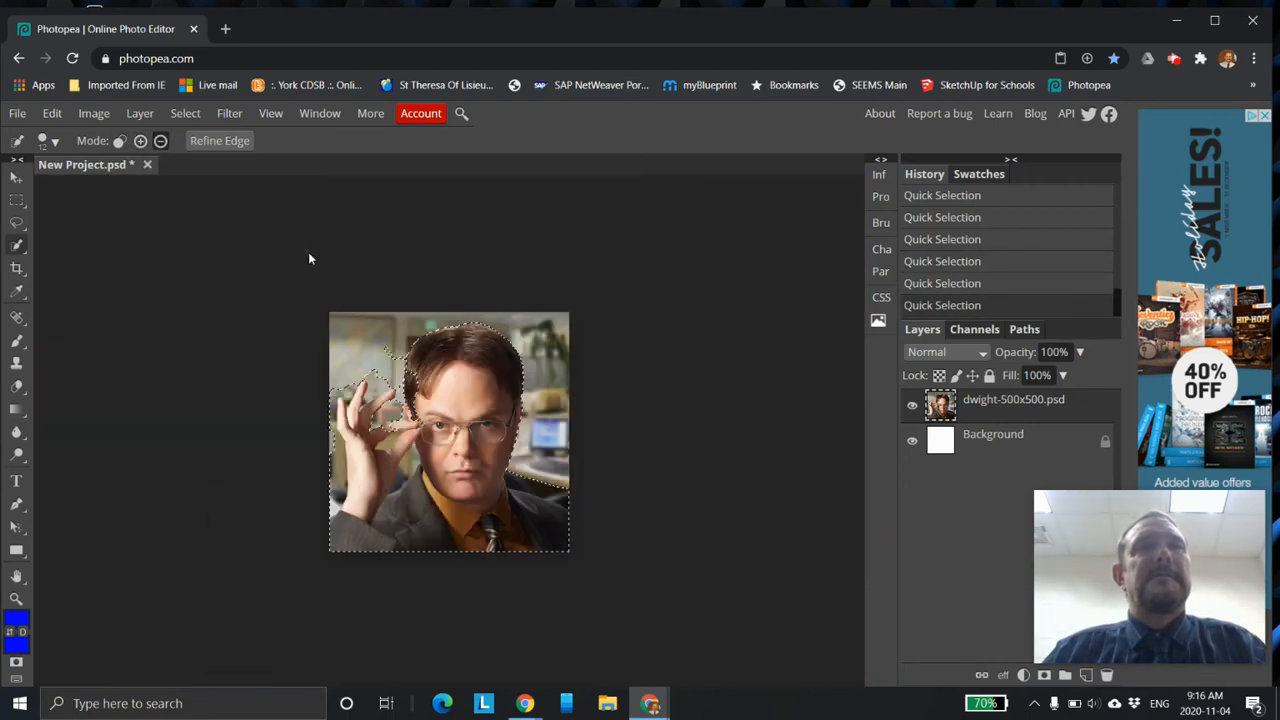
scroll(345, 318, "up", 2)
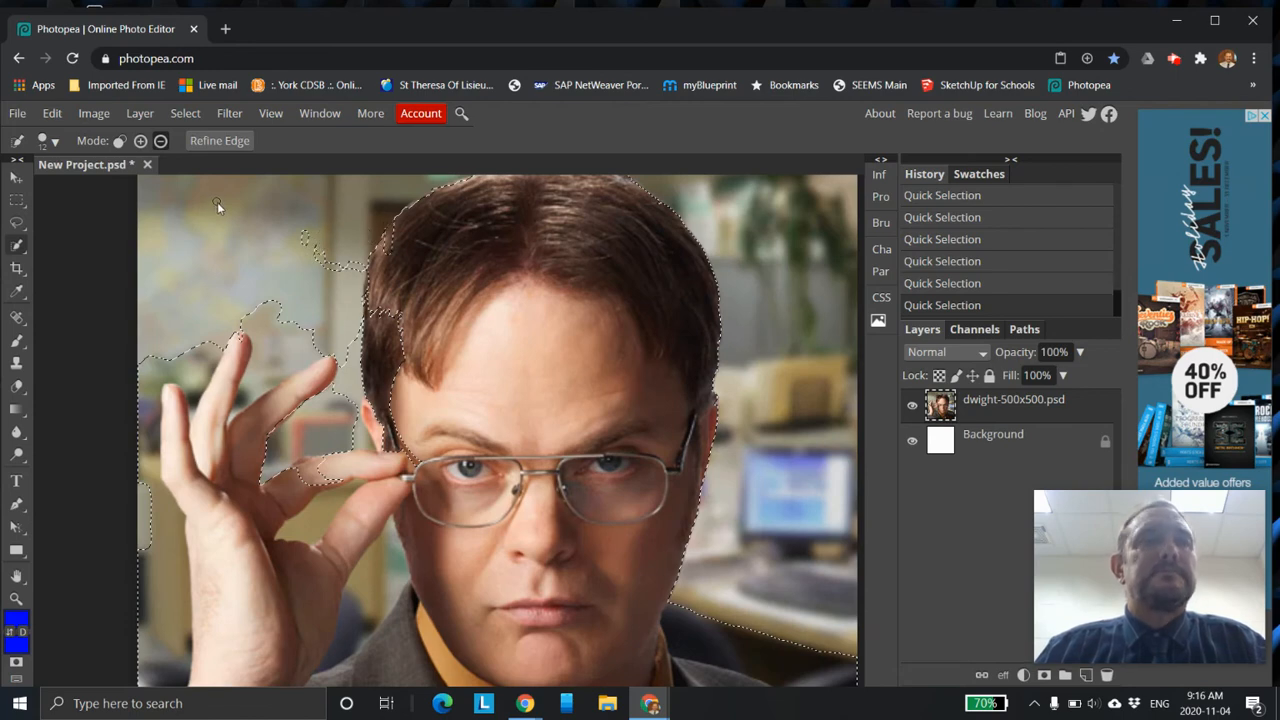
key("ctrl+z")
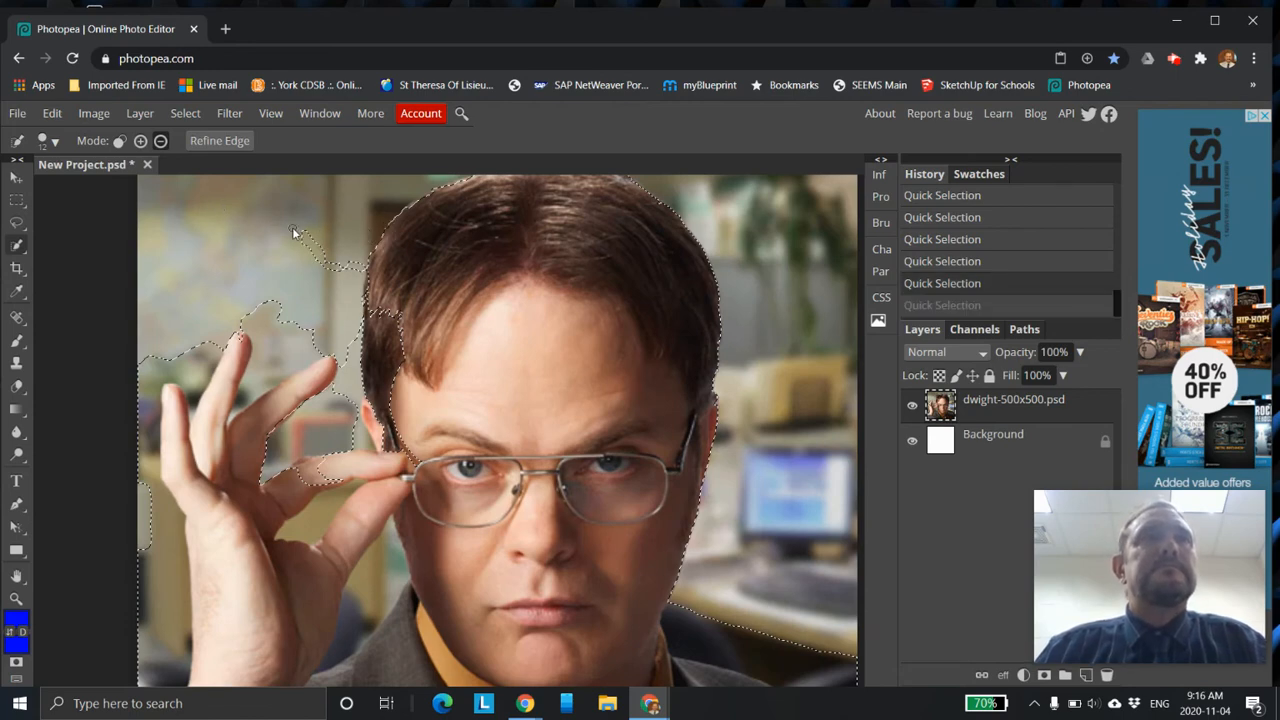
Step: Set the brush size to 78 px and subtract the leftover wall sliver beside the hair from the selection
scroll(290, 228, "up", 5)
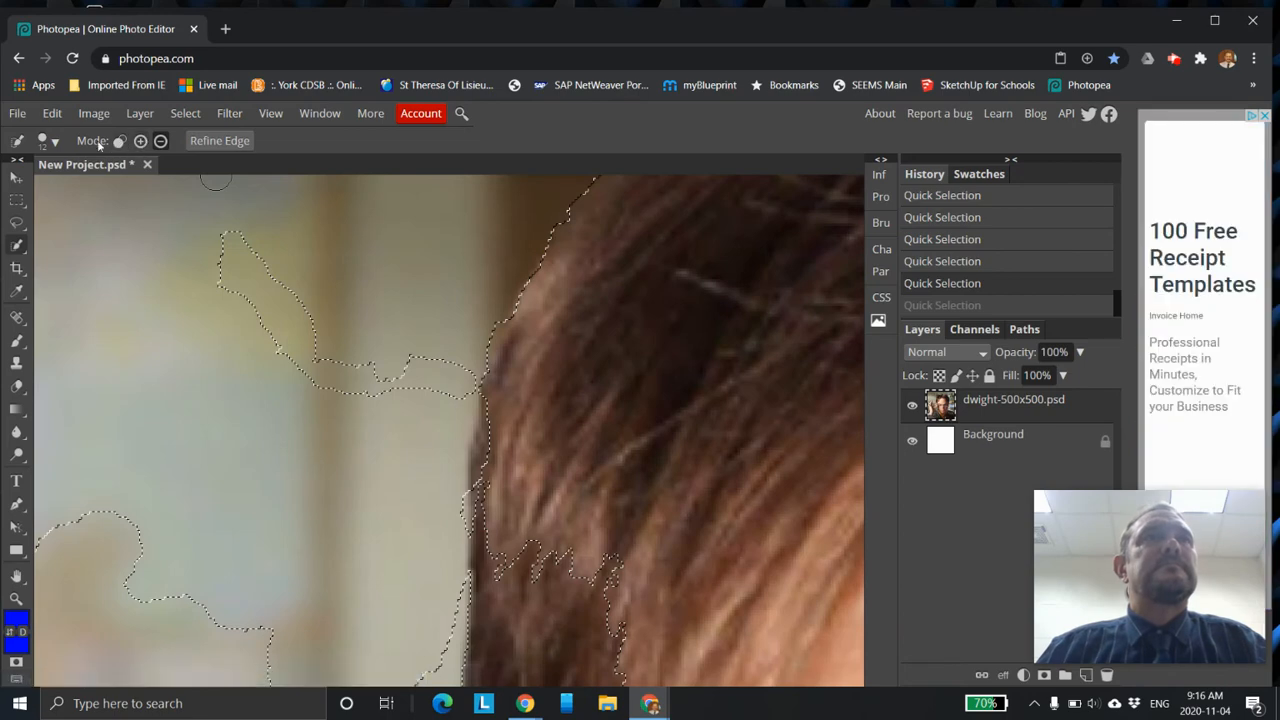
left_click(55, 141)
left_click_drag(118, 198, 141, 194)
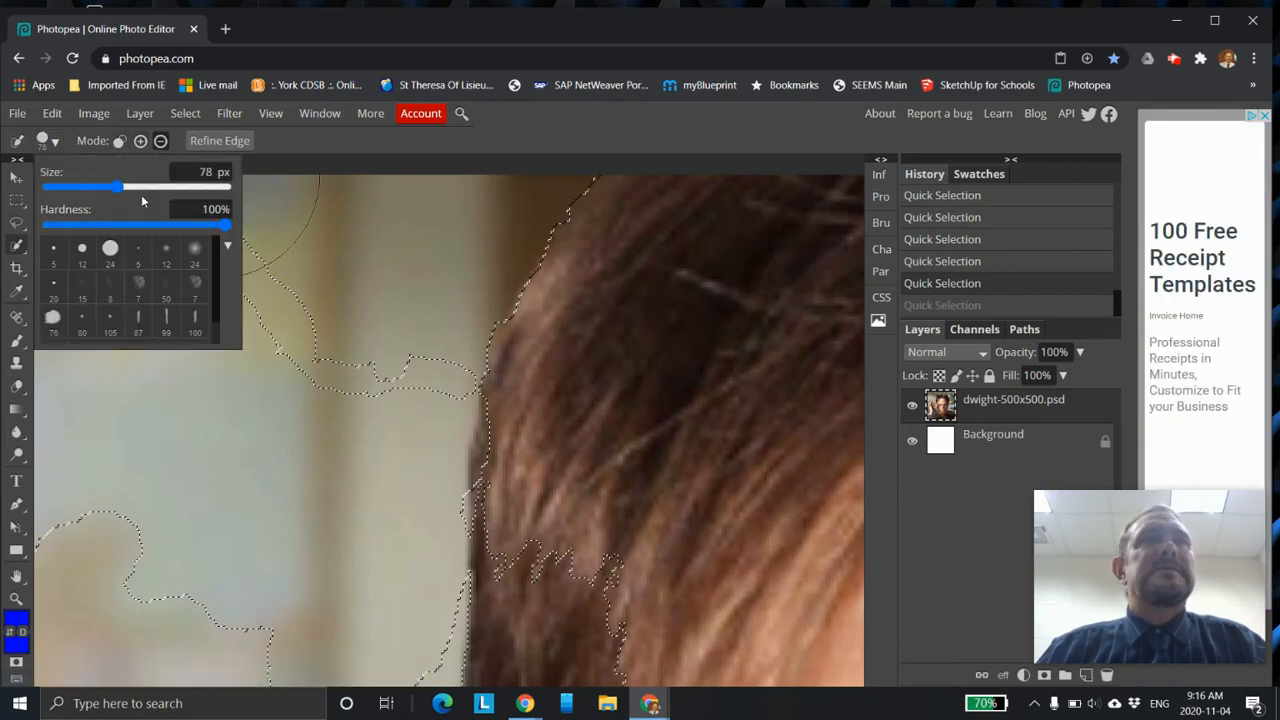
left_click(282, 281)
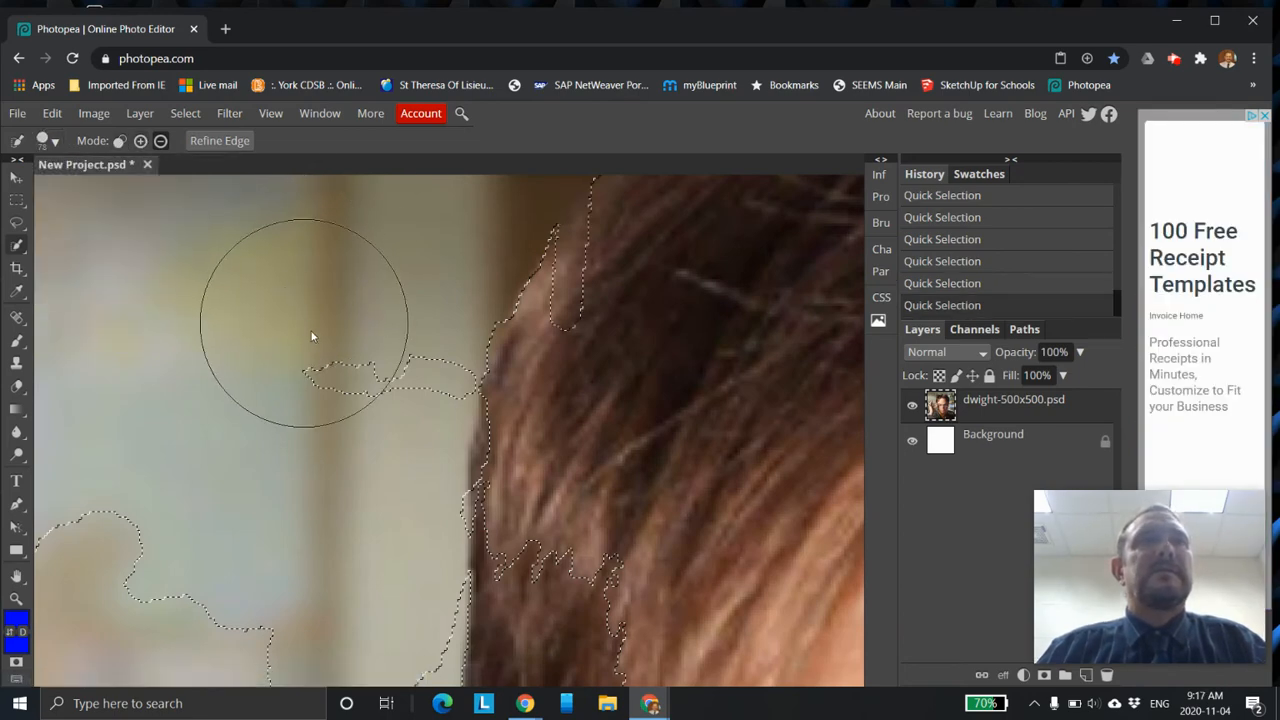
Step: Add the missing hair above the ear beside the raised hand and along the temple back to the selection
scroll(376, 366, "down", 3)
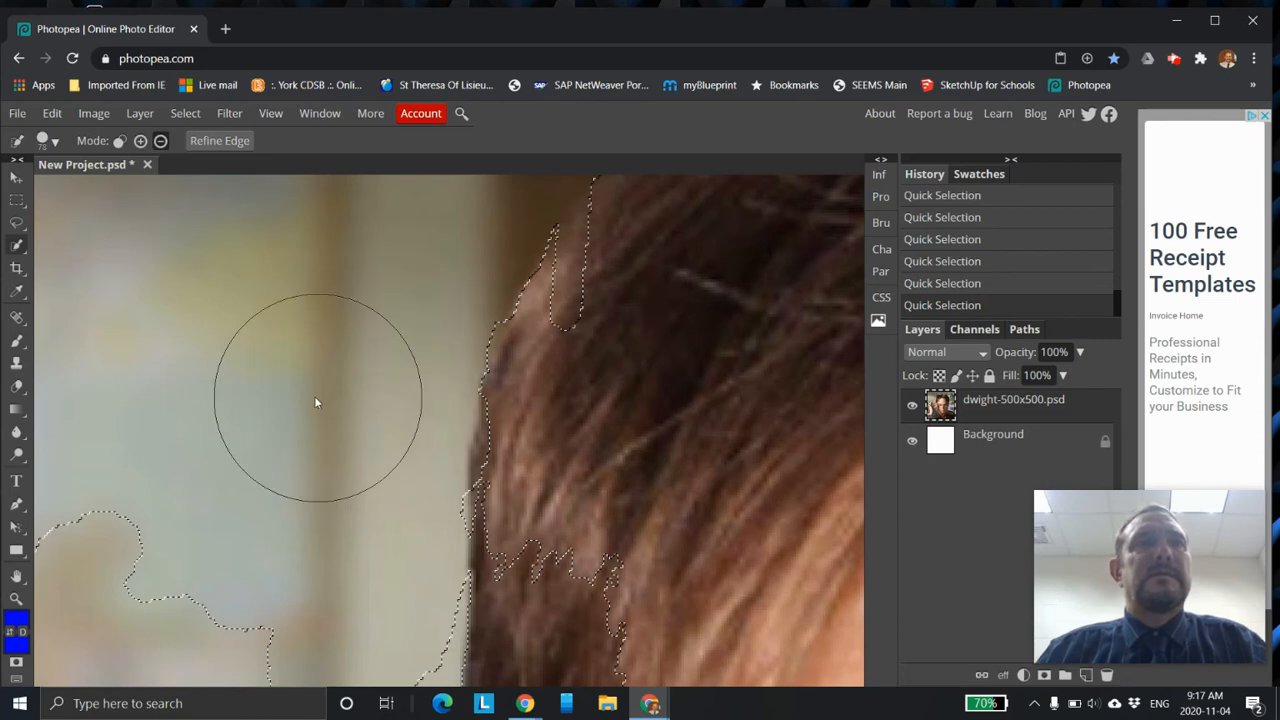
scroll(300, 405, "up", 2)
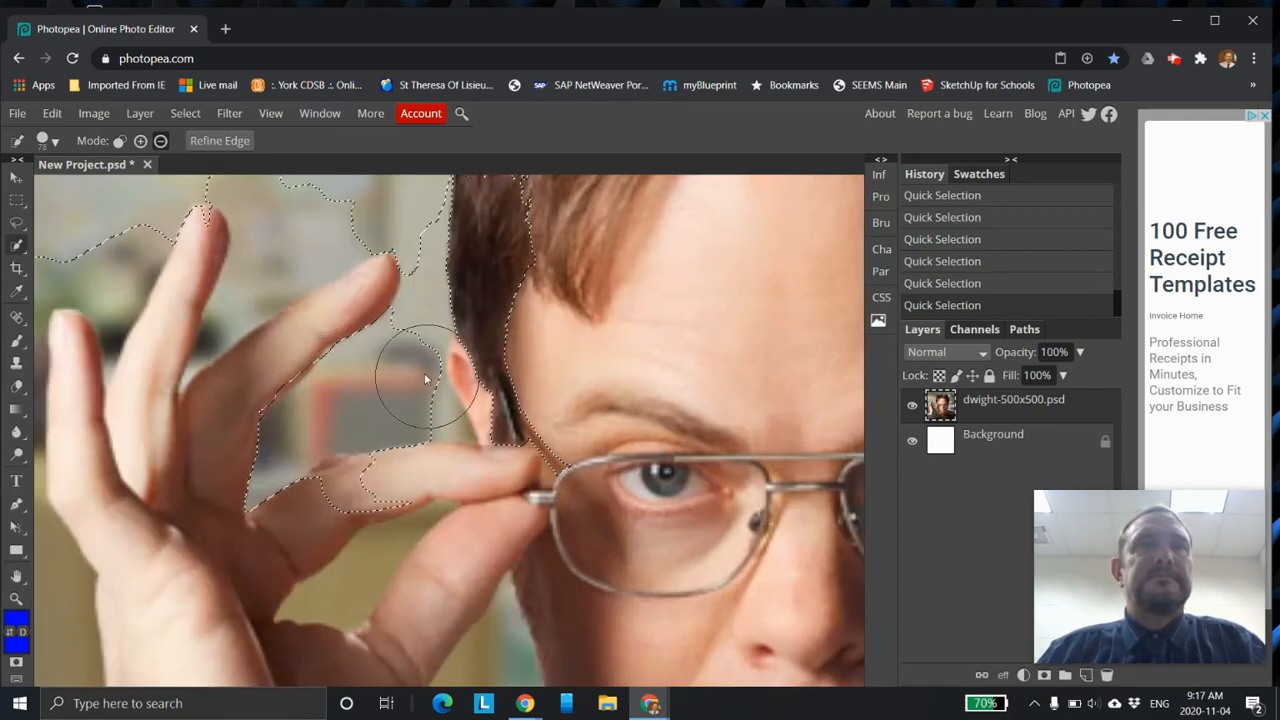
scroll(423, 377, "up", 1)
scroll(405, 285, "down", 3)
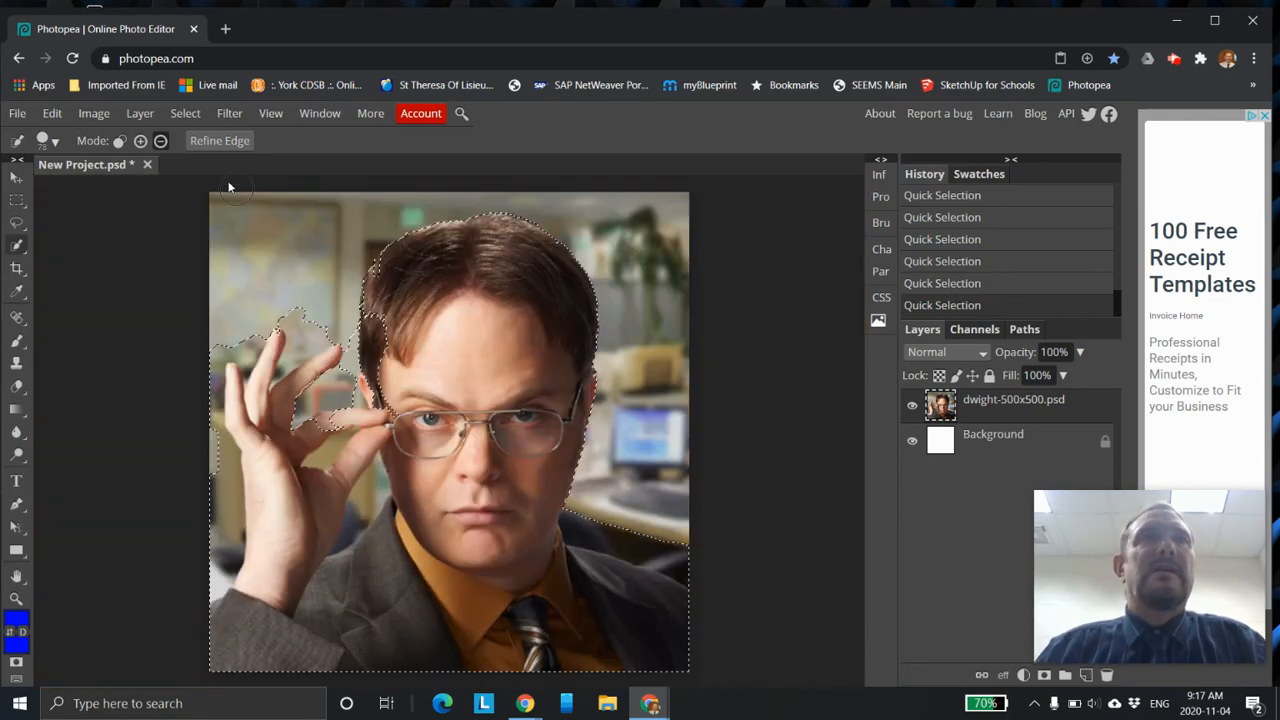
scroll(401, 282, "up", 4)
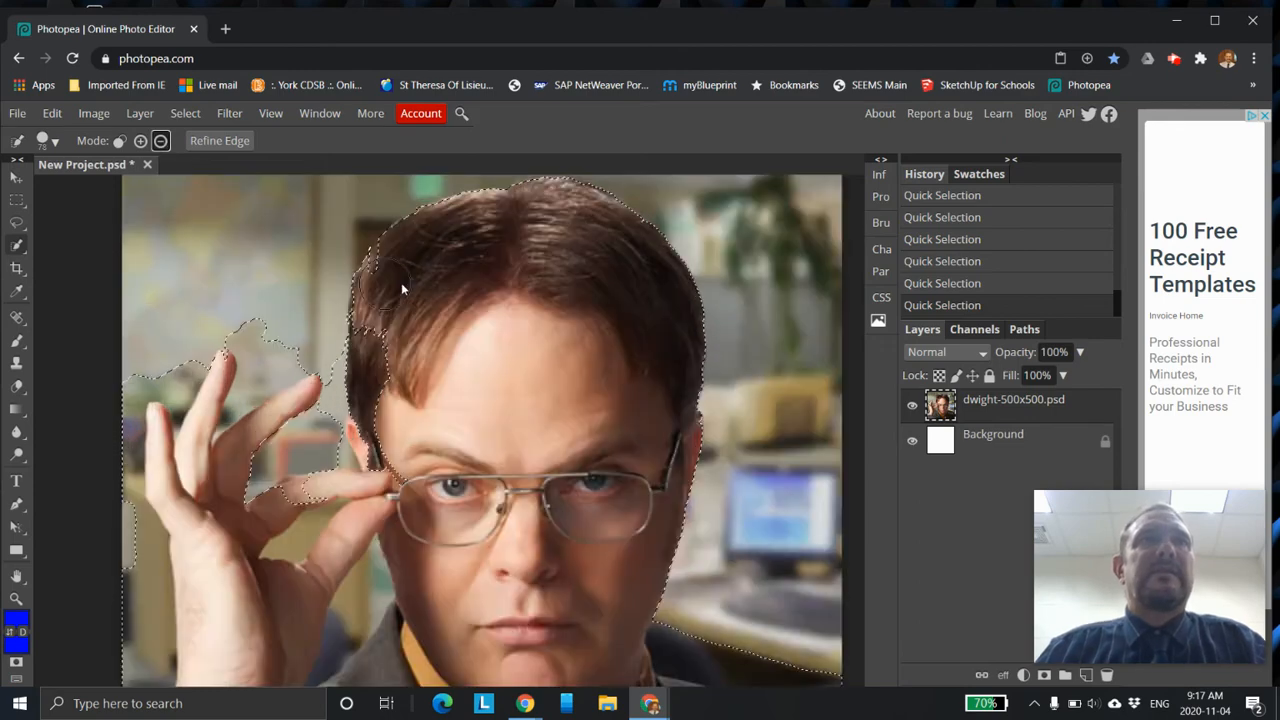
scroll(385, 270, "down", 4)
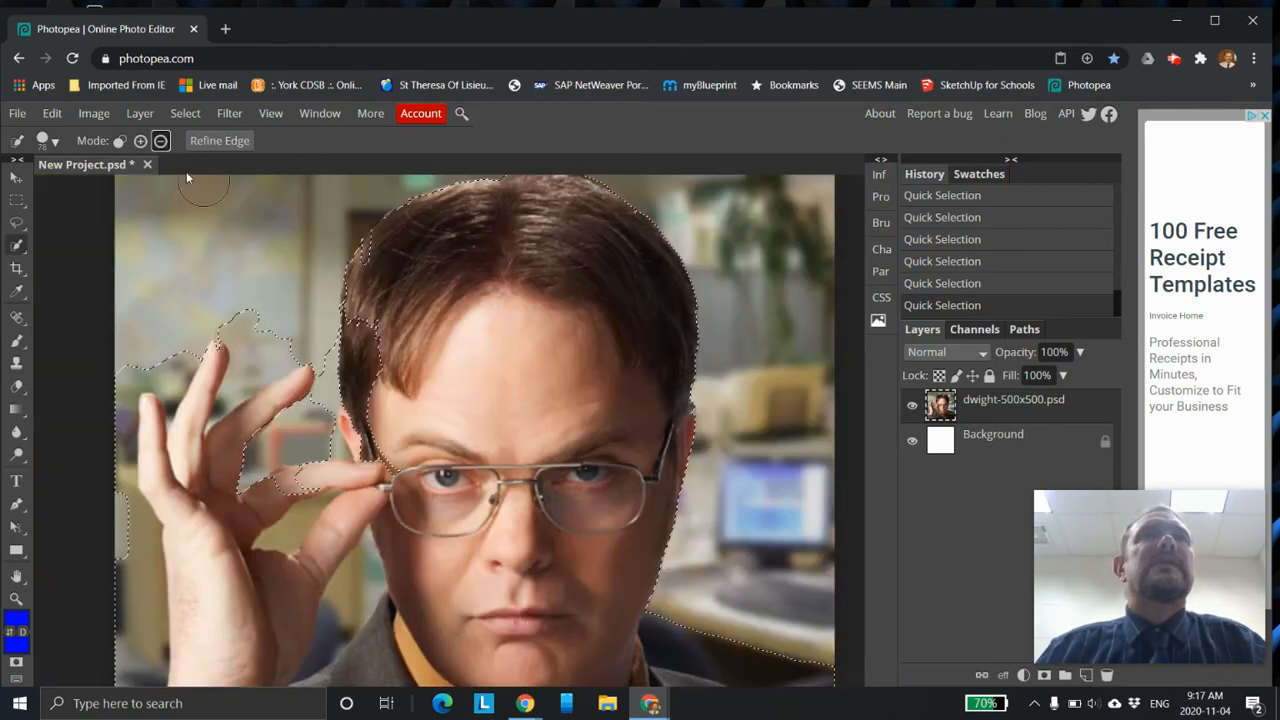
left_click(140, 141)
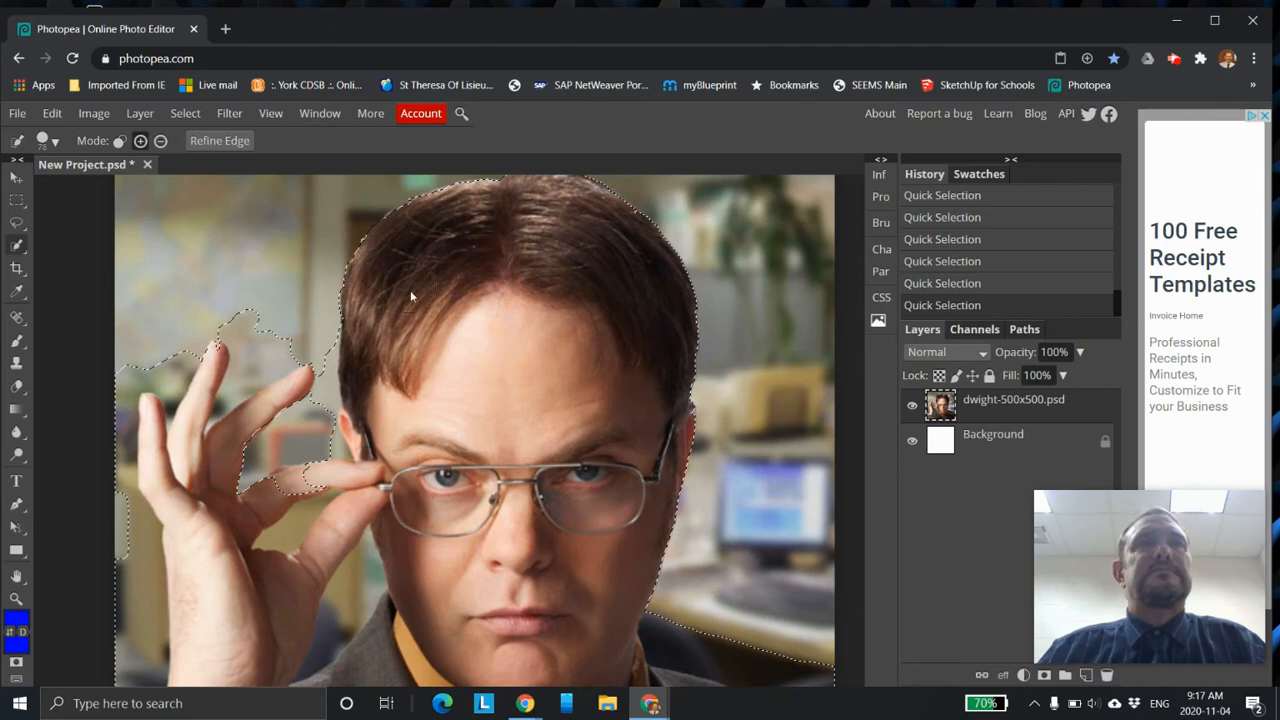
Step: Examine the selection outline around the raised hand and along the photo's edge beside the wrist
scroll(430, 325, "down", 2)
scroll(430, 371, "up", 2)
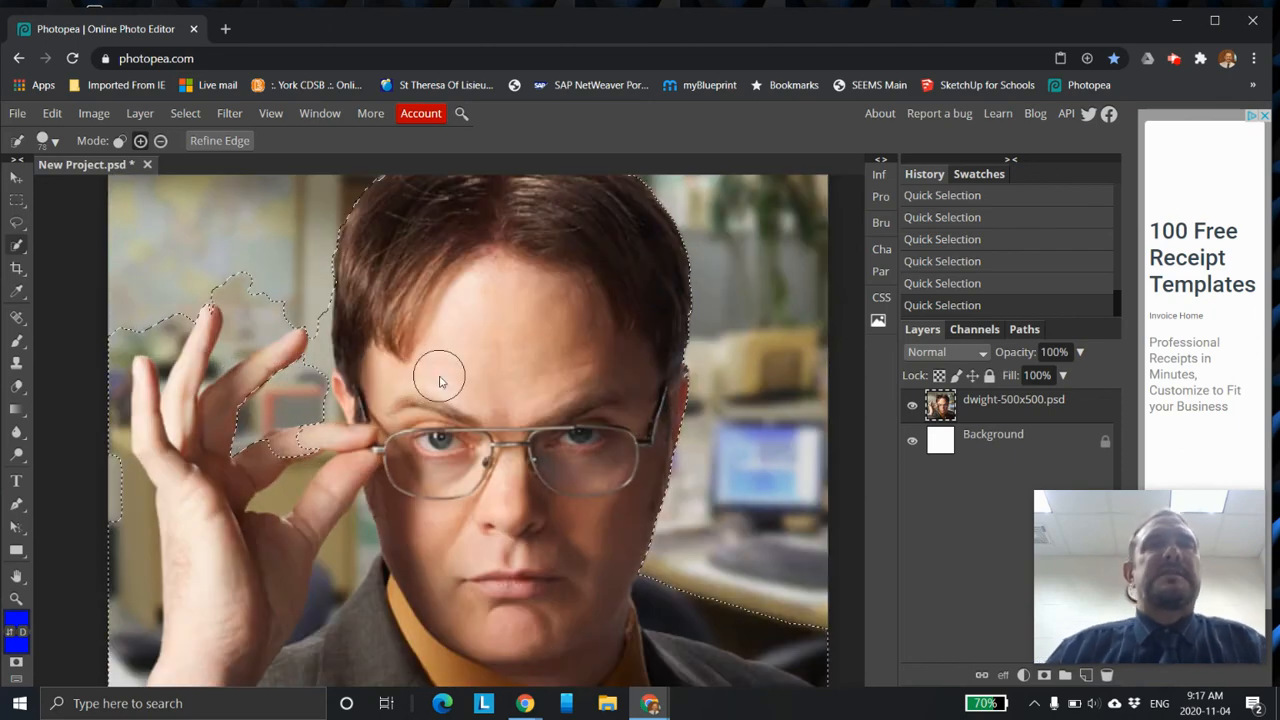
scroll(440, 380, "down", 2)
scroll(270, 505, "up", 2)
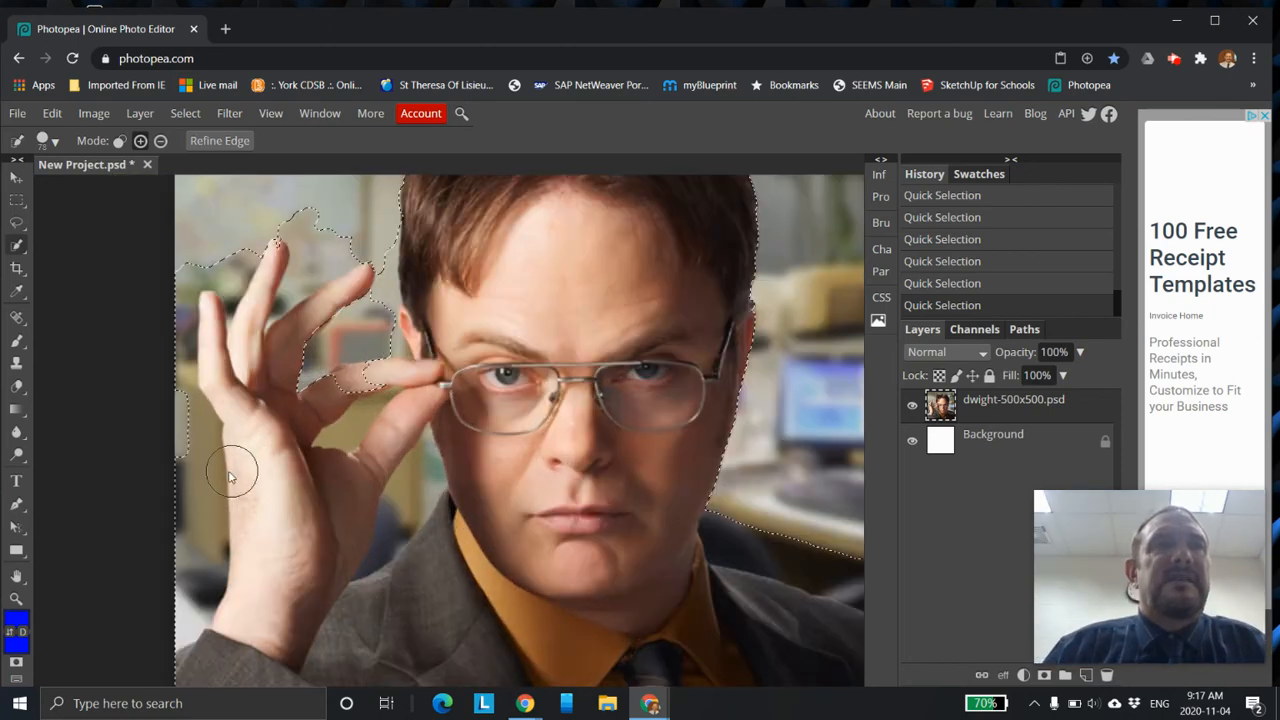
scroll(229, 477, "down", 2)
scroll(215, 470, "up", 3)
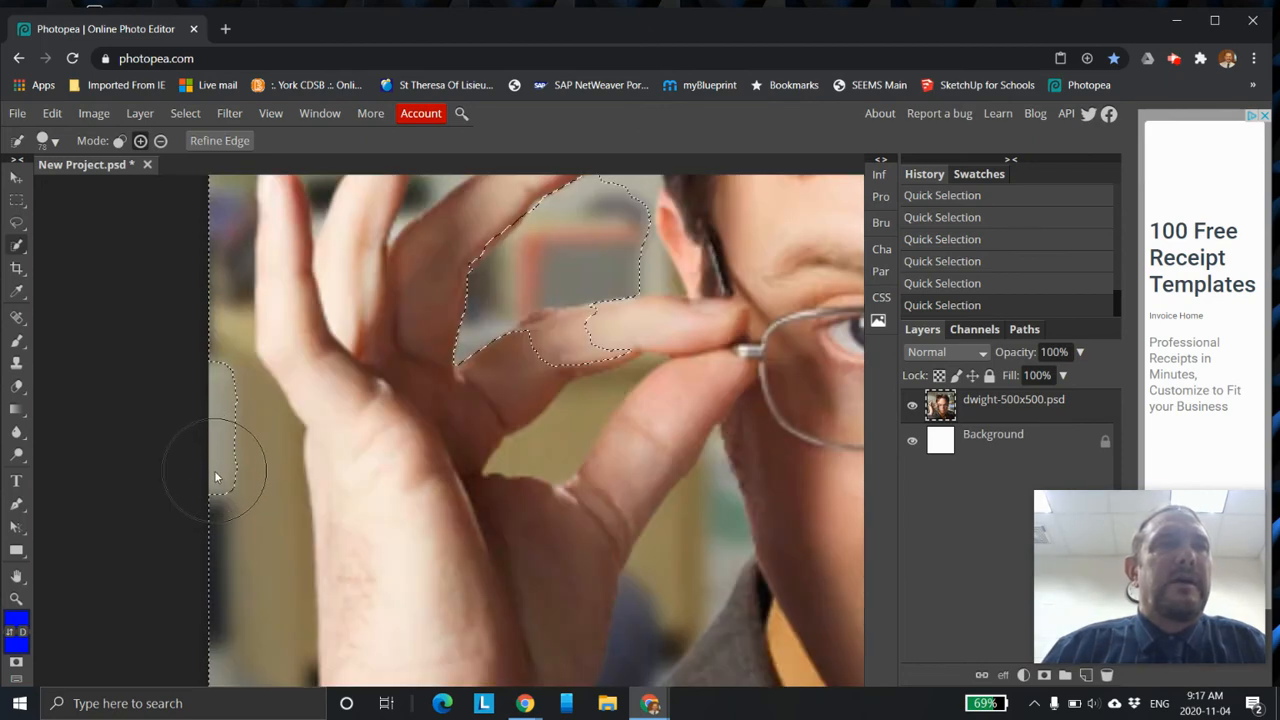
Step: Try to add the strip along the photo's edge beside the wrist to the selection, and undo the stroke
left_click(140, 141)
left_click_drag(235, 461, 240, 488)
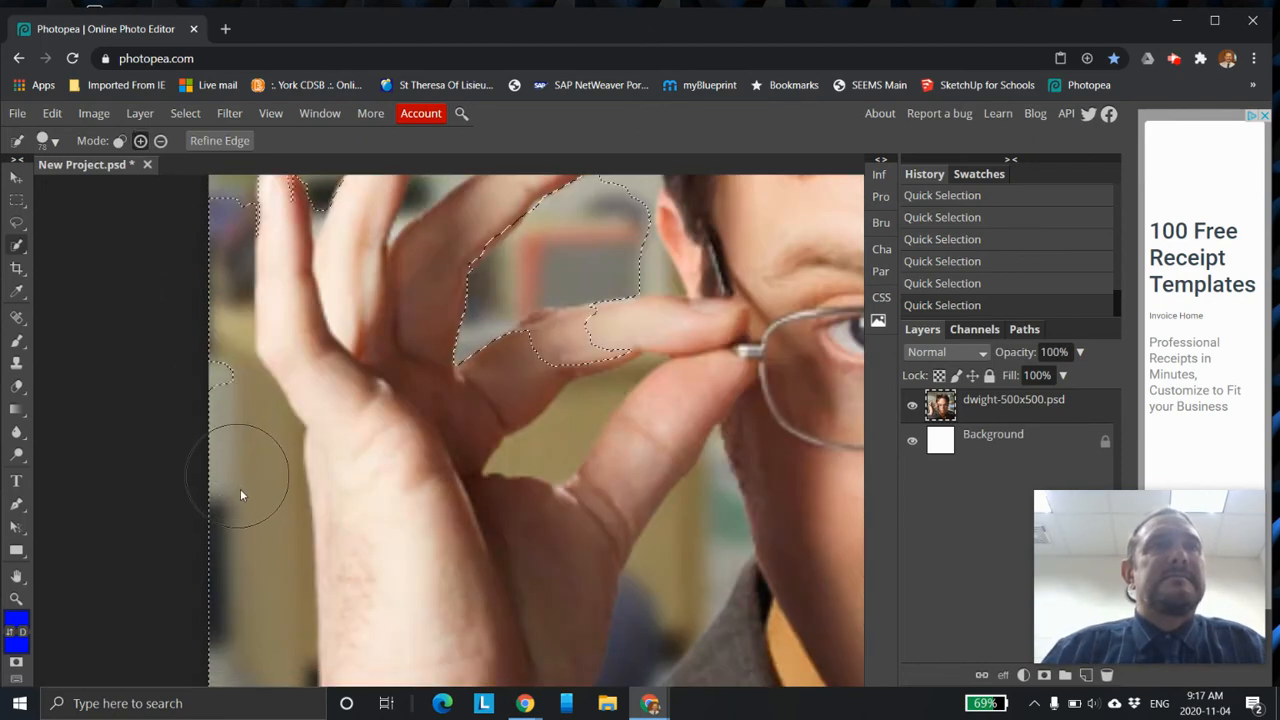
left_click(161, 141)
key("ctrl+z")
Step: Try to subtract the dark chair and desk area above the man's shoulder from the selection
scroll(471, 251, "down", 5)
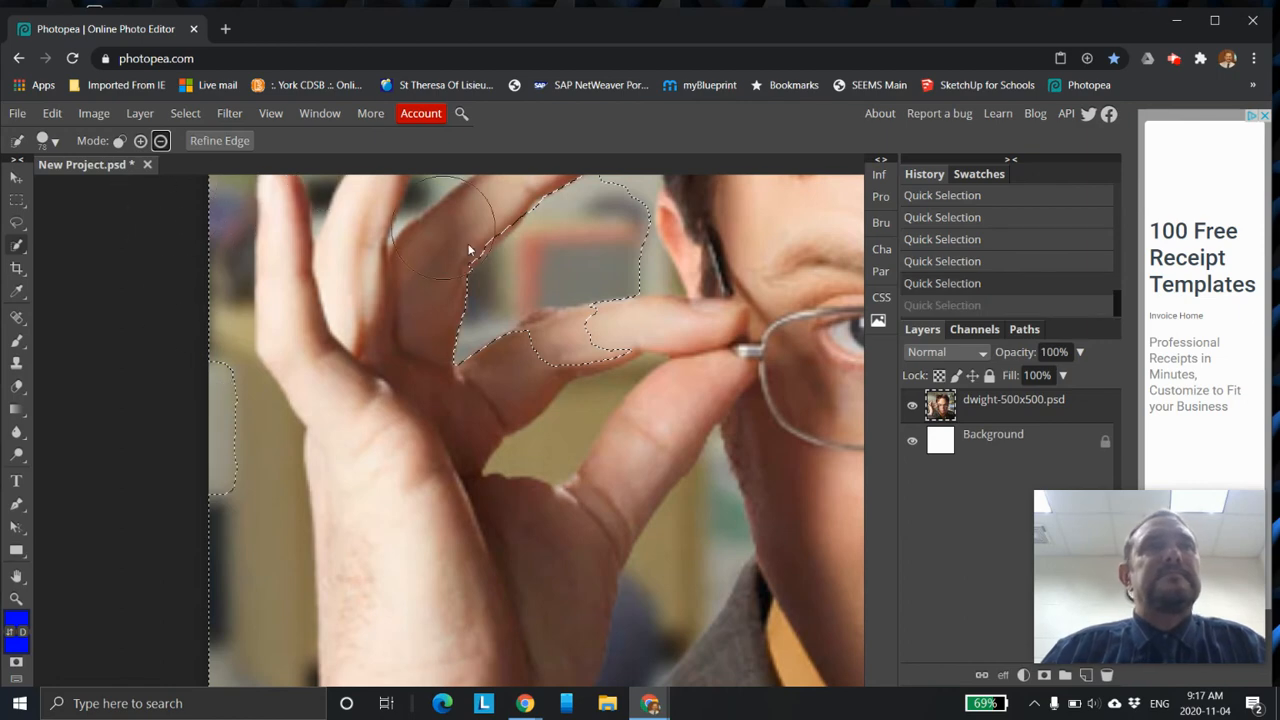
scroll(399, 314, "up", 2)
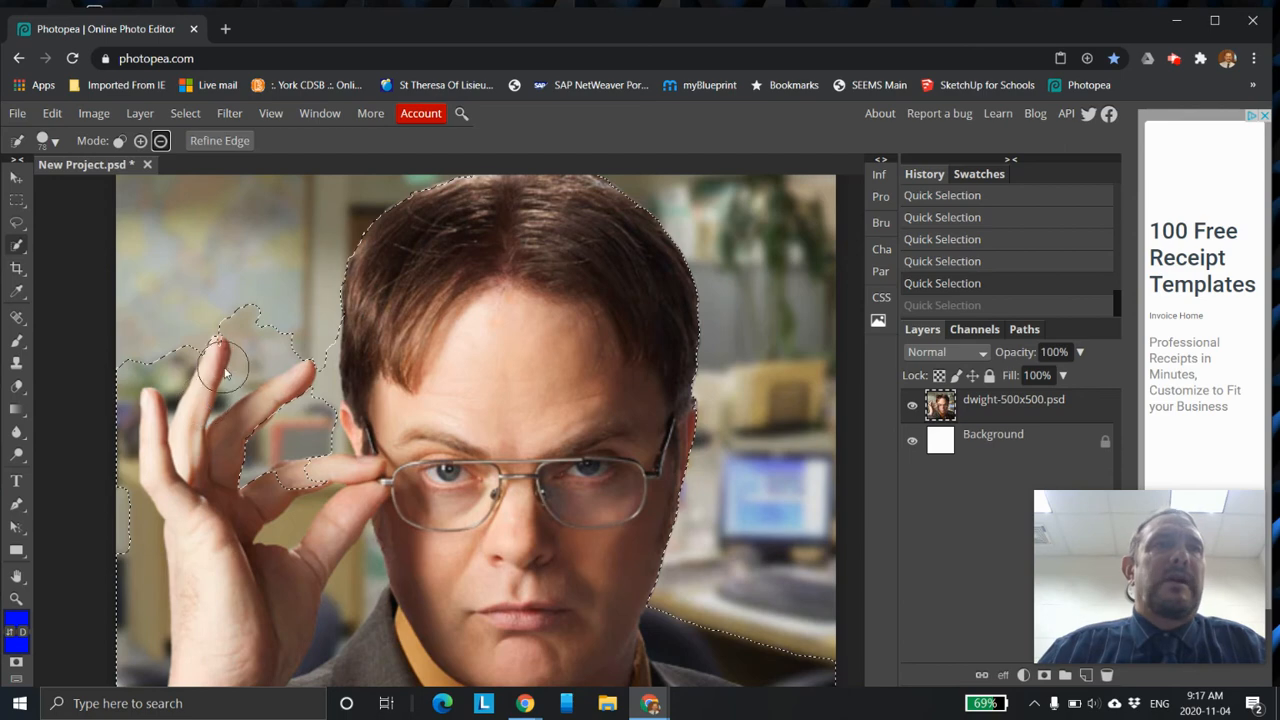
scroll(435, 447, "down", 2)
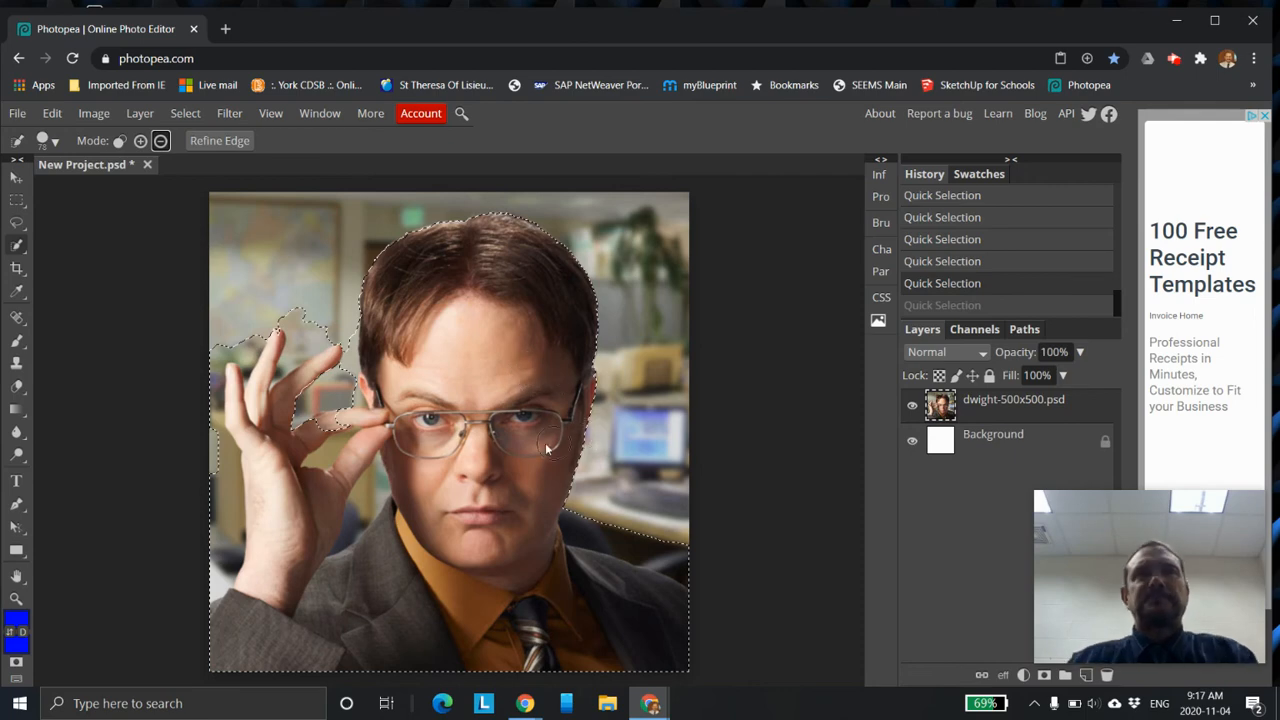
scroll(492, 432, "down", 1)
scroll(513, 474, "up", 2)
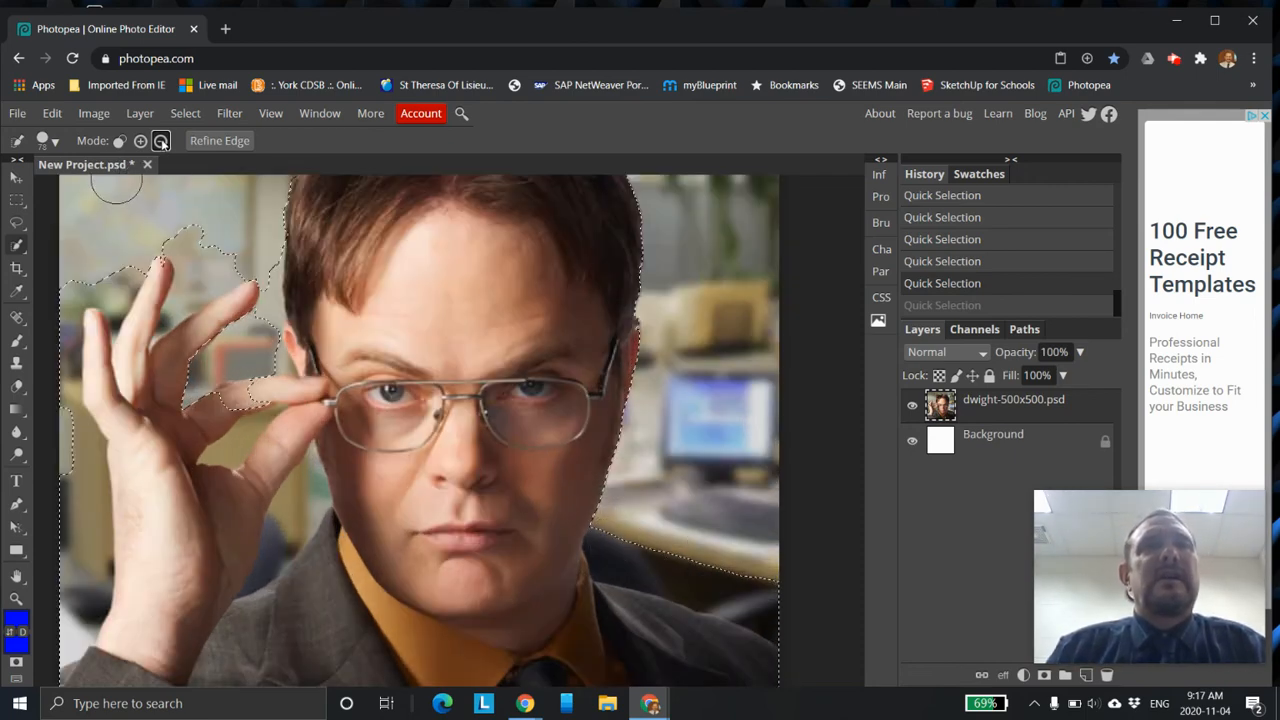
left_click(160, 141)
mouse_move(657, 514)
left_mouse_down()
mouse_move(755, 592)
mouse_move(721, 552)
mouse_move(649, 510)
mouse_move(630, 535)
mouse_move(686, 539)
left_mouse_up()
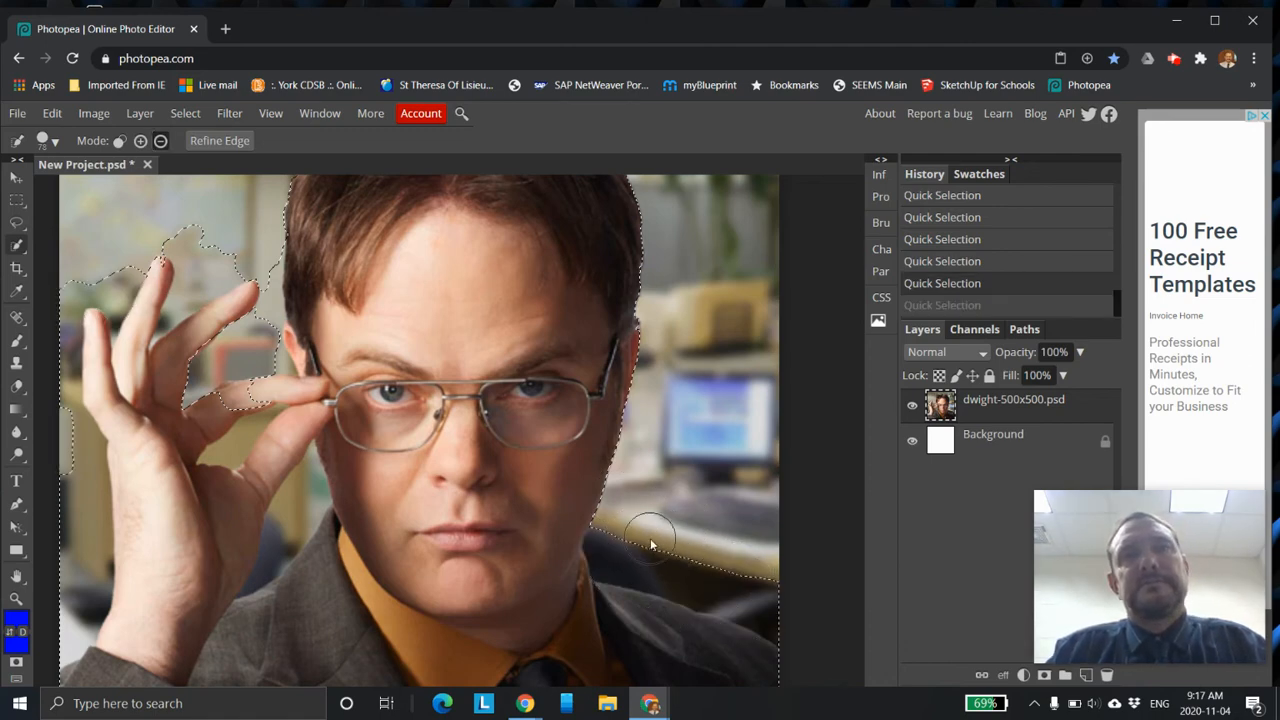
left_click(651, 545)
scroll(651, 545, "down", 2)
scroll(678, 407, "up", 4)
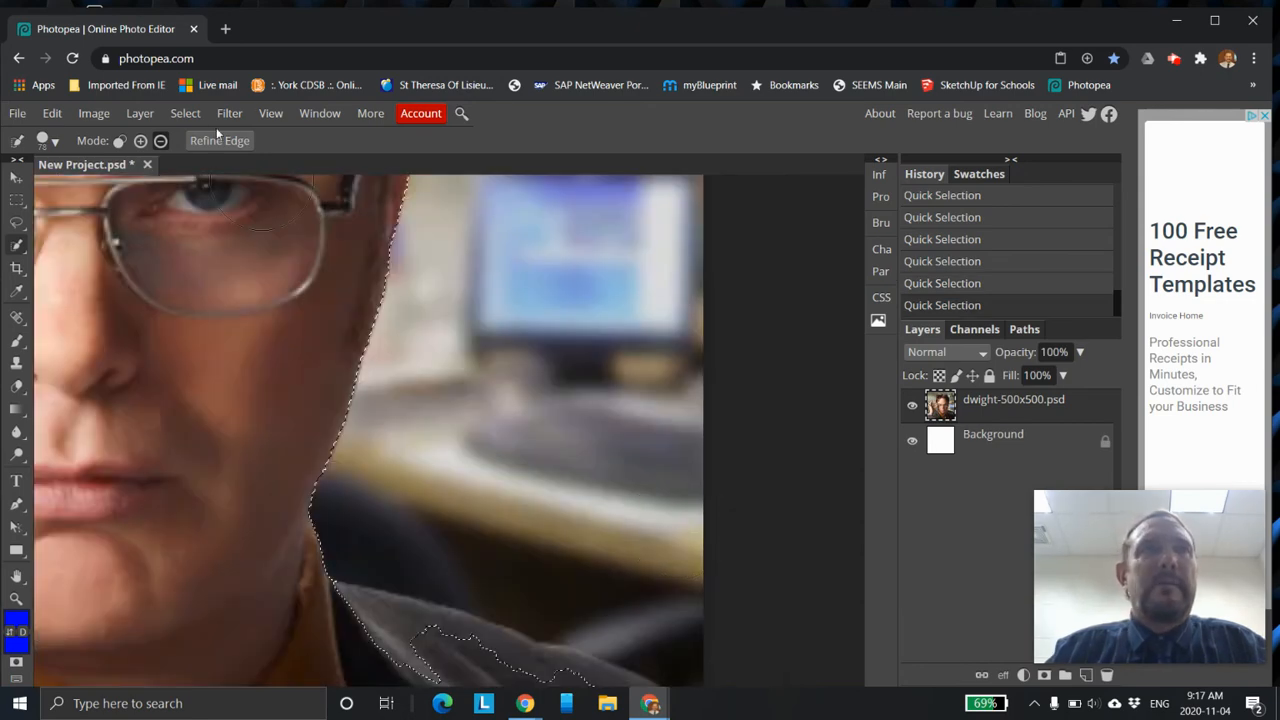
Step: Check the selection outline around the shoulder and hand, and undo the last two Quick Selection strokes
left_click(143, 141)
scroll(421, 596, "down", 2)
scroll(480, 600, "up", 4)
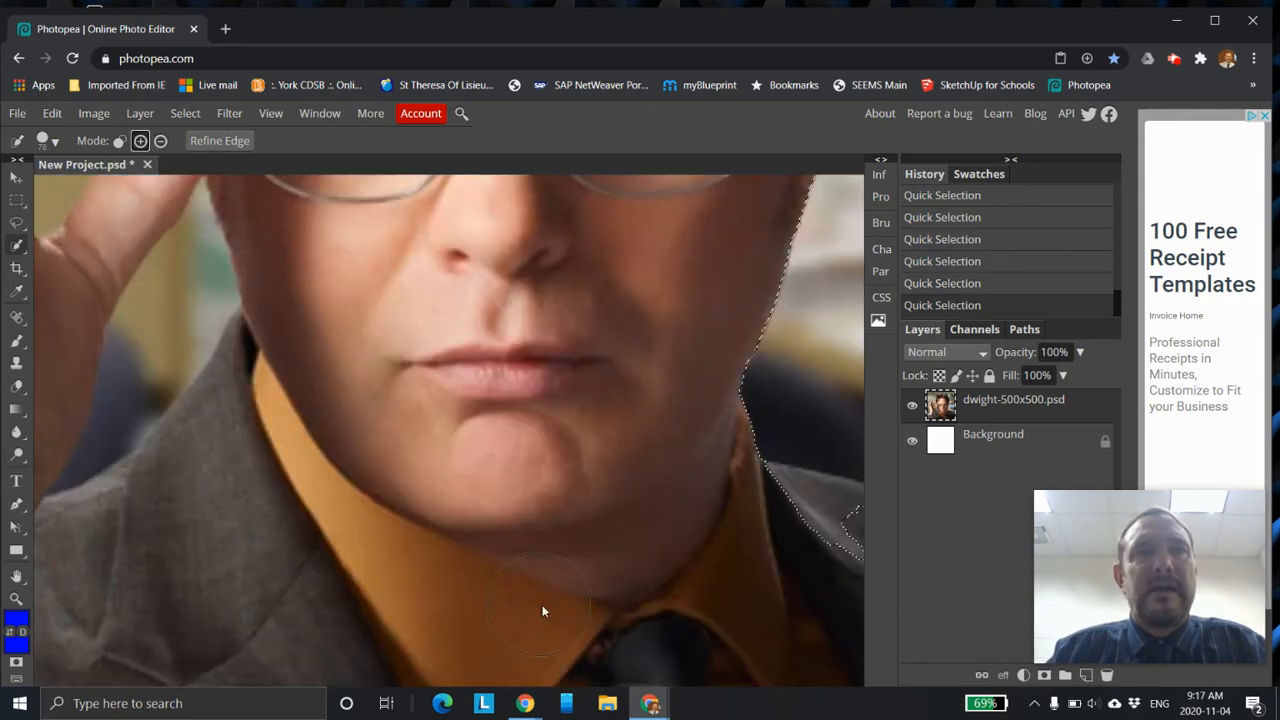
scroll(792, 606, "down", 2)
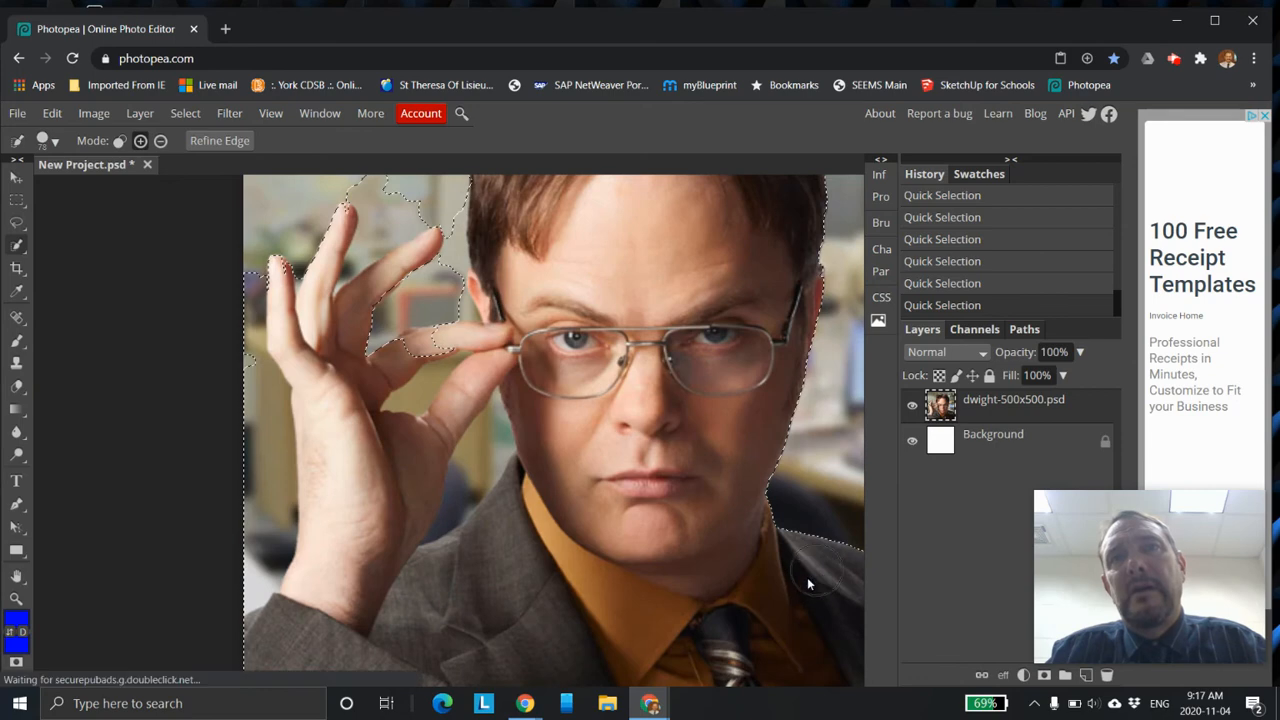
scroll(726, 578, "down", 3)
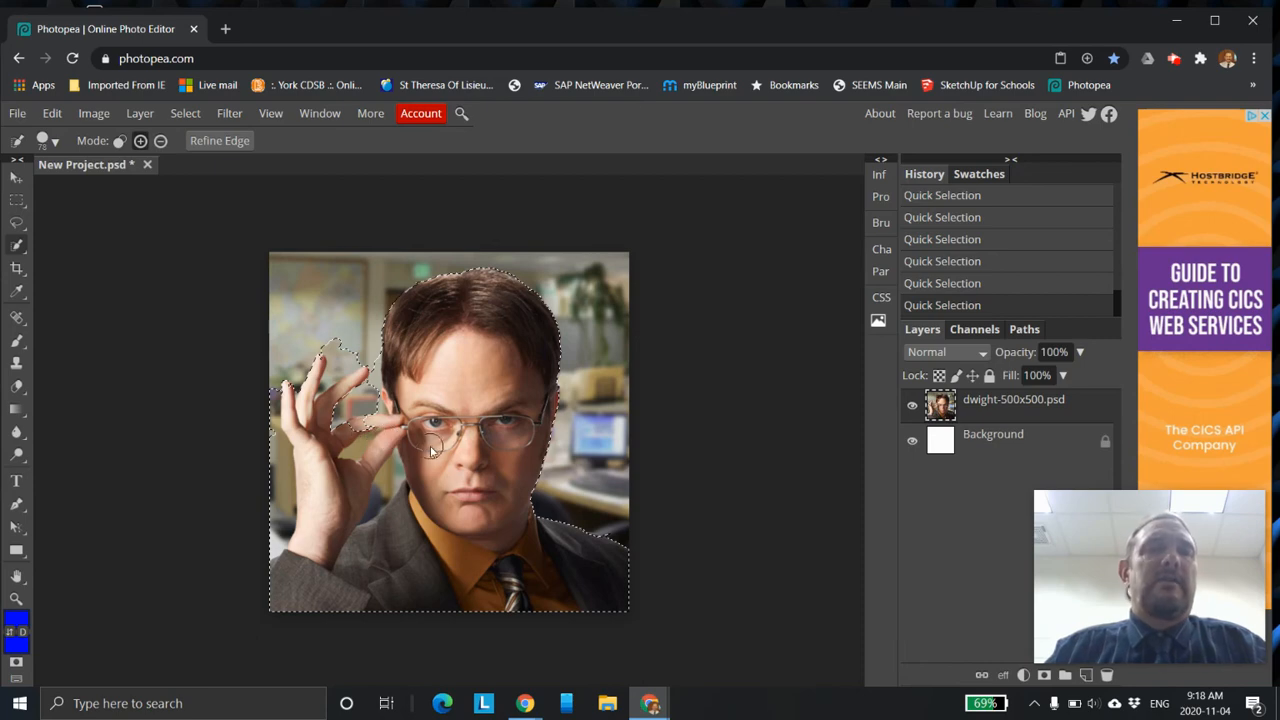
key("ctrl+z")
key("ctrl+z")
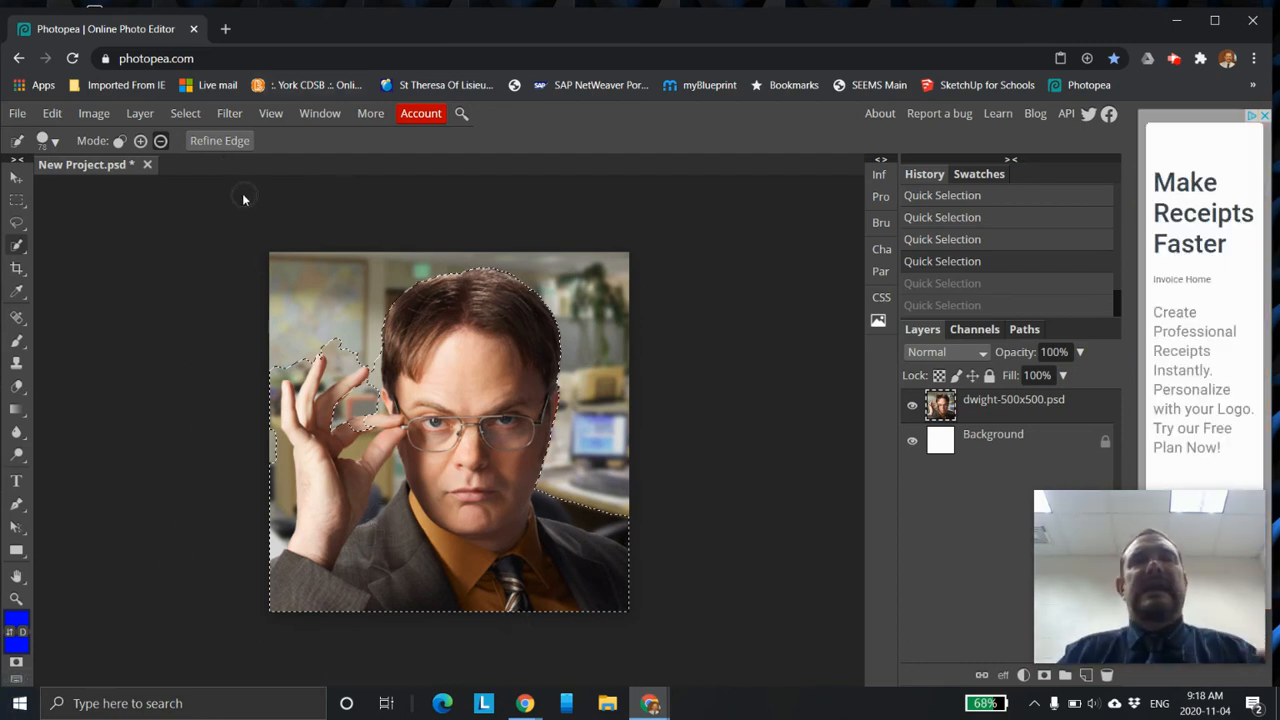
Step: Open Refine Edge for the selection and paint white foreground along the boundary above the man's shoulder
left_click(227, 141)
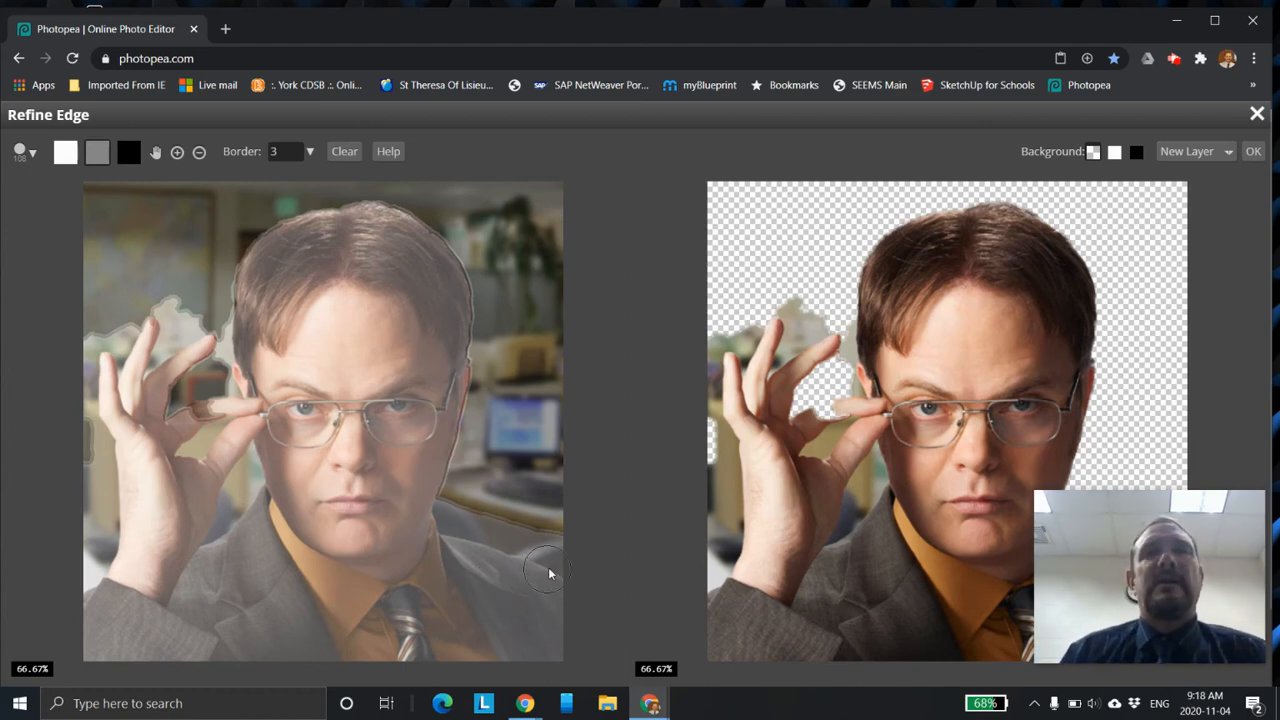
scroll(560, 565, "down", 1)
scroll(825, 528, "down", 1)
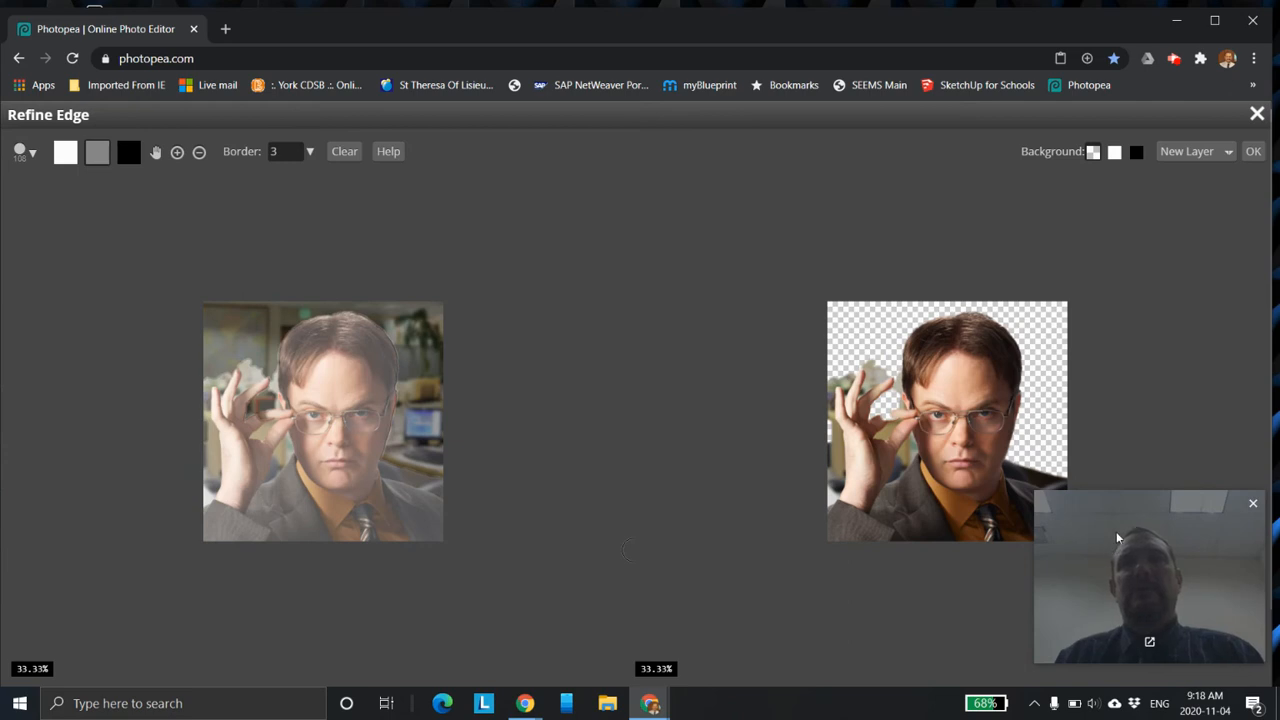
scroll(1014, 388, "up", 1)
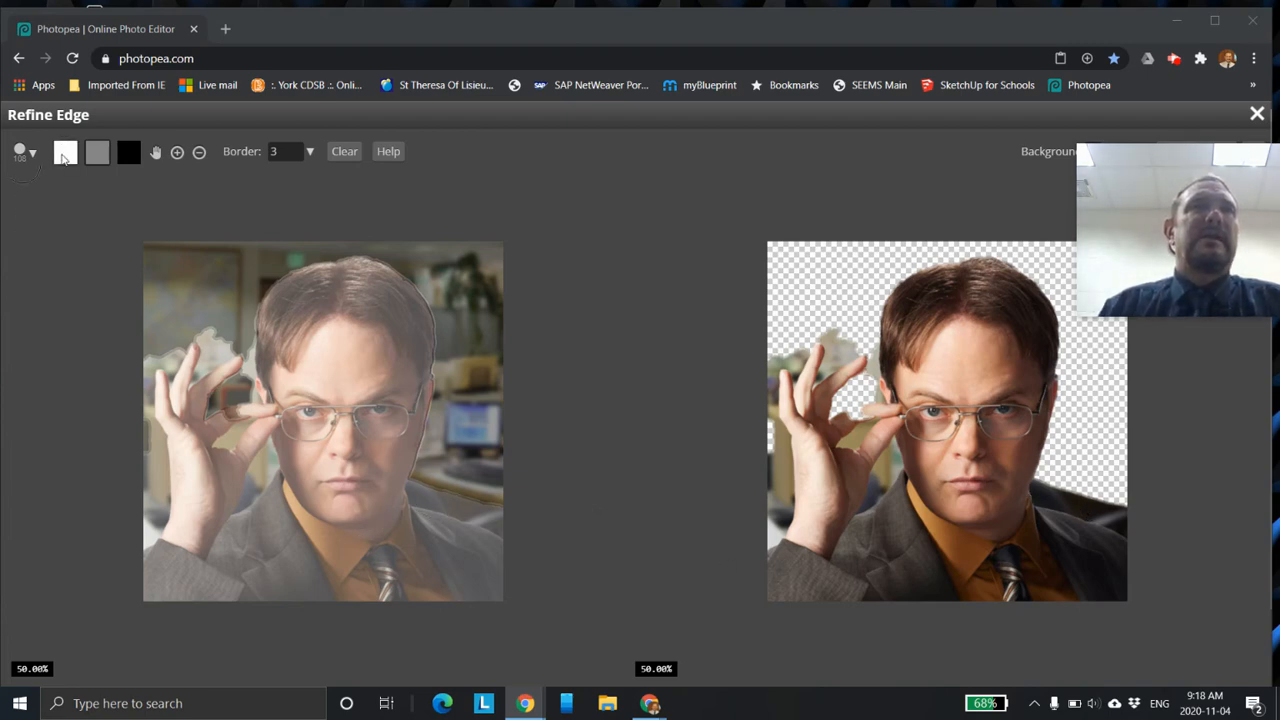
left_click(63, 155)
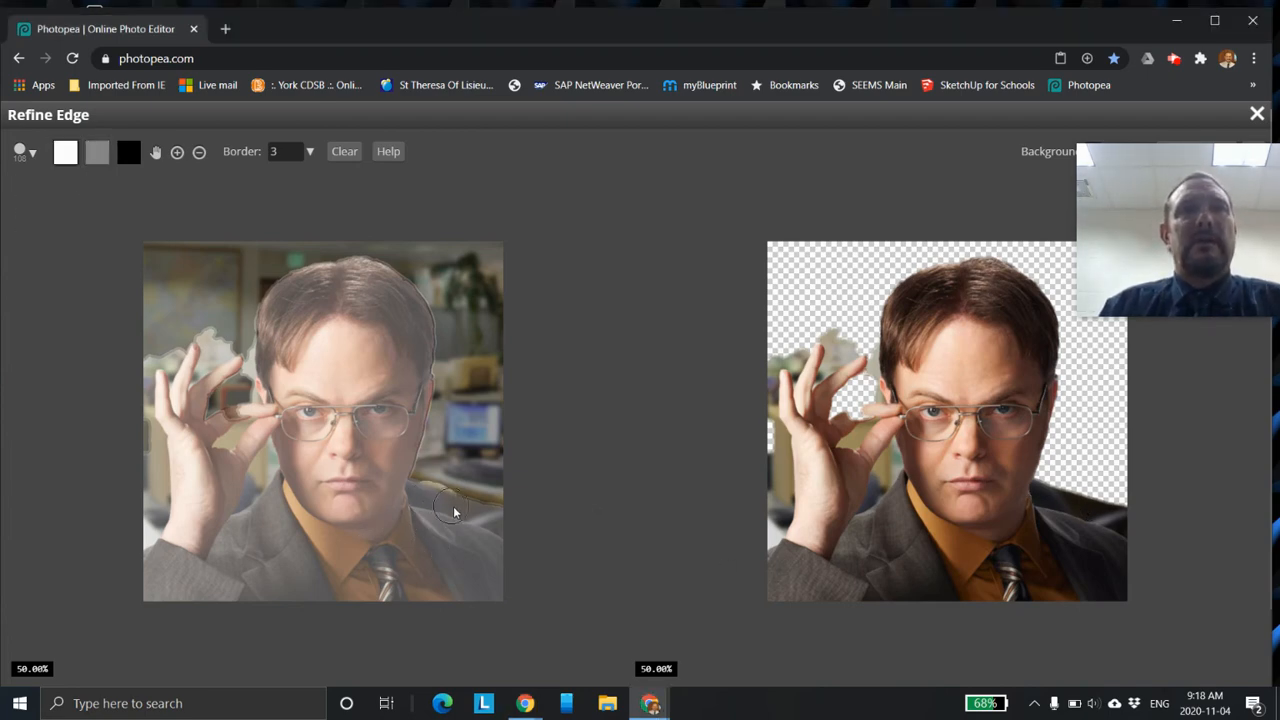
mouse_move(460, 503)
left_mouse_down()
mouse_move(430, 485)
mouse_move(490, 500)
left_mouse_up()
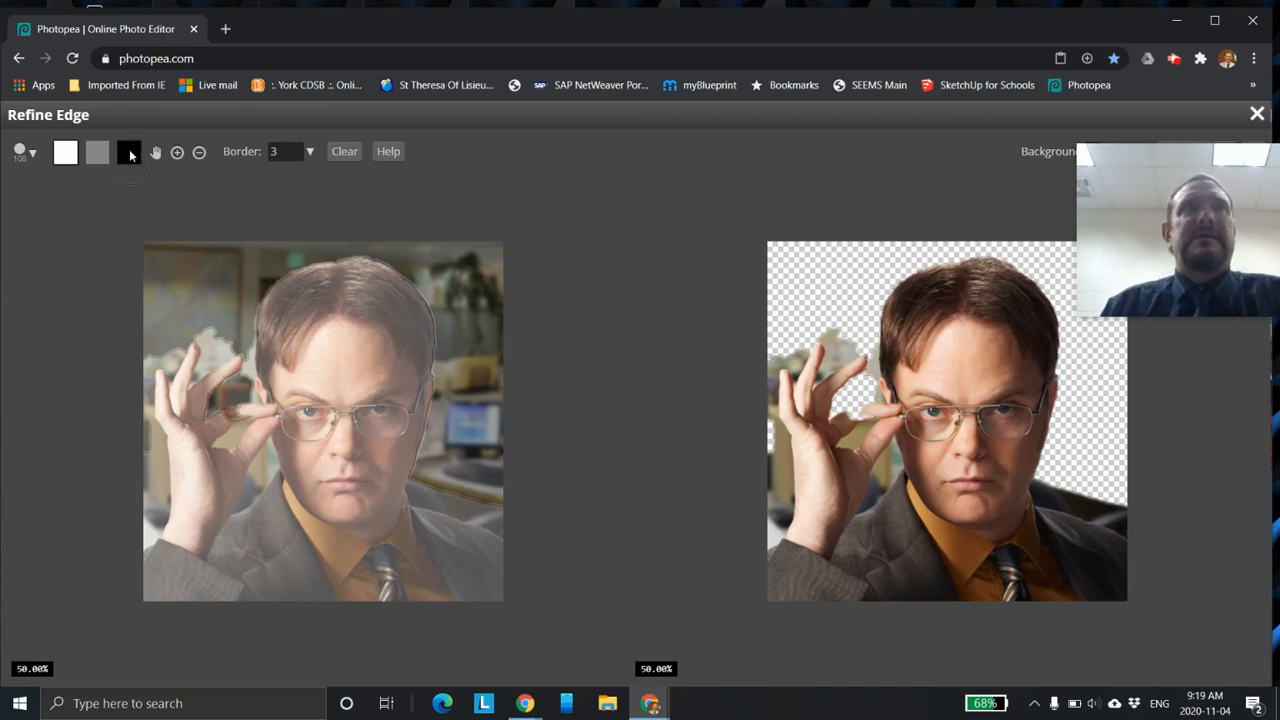
Step: Try to paint the chair area above the shoulder black as background, undoing the stroke that cuts into the jacket and repainting
scroll(466, 503, "up", 1)
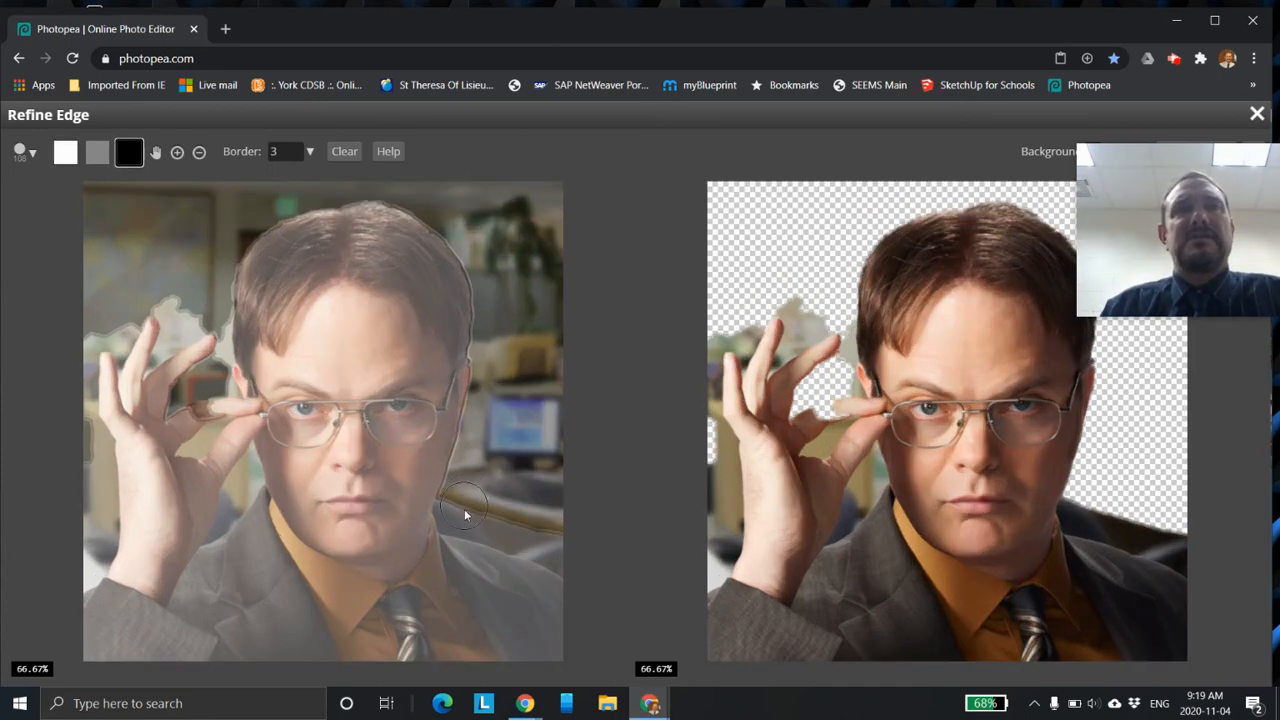
left_click_drag(486, 545, 552, 572)
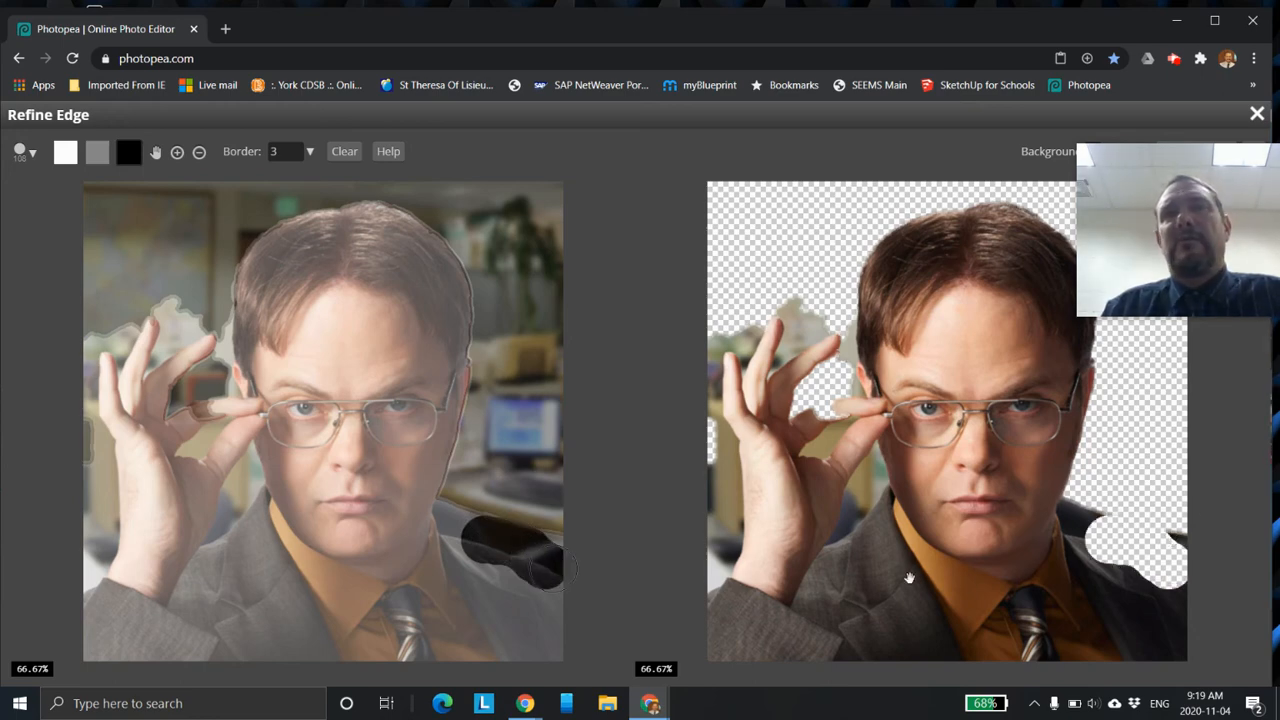
scroll(625, 563, "down", 1)
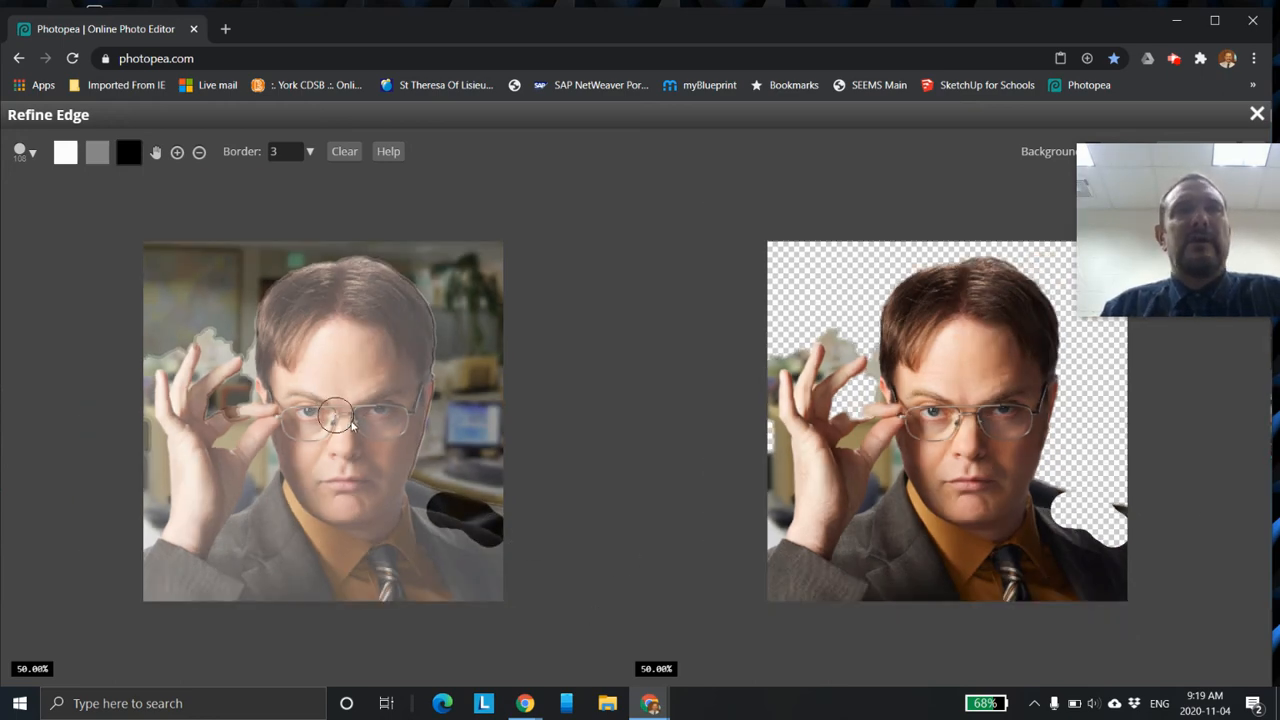
key("ctrl+z")
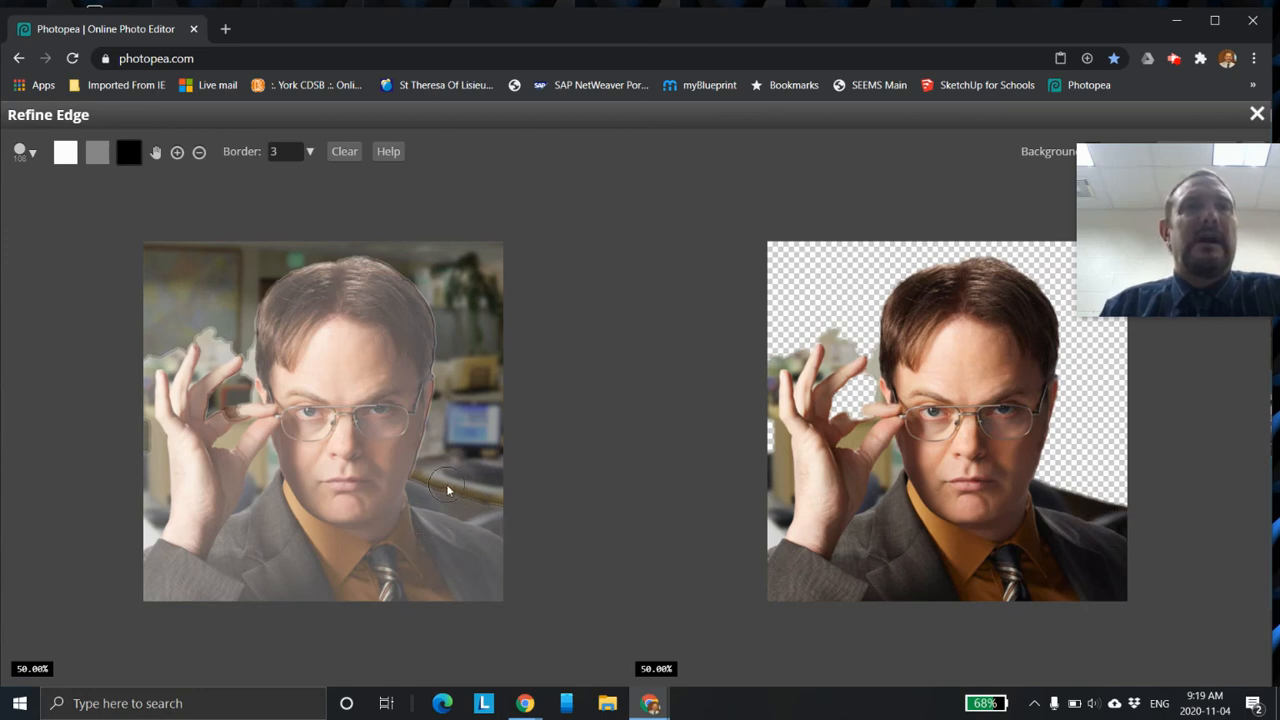
mouse_move(448, 490)
left_mouse_down()
mouse_move(501, 500)
mouse_move(438, 487)
mouse_move(467, 503)
left_mouse_up()
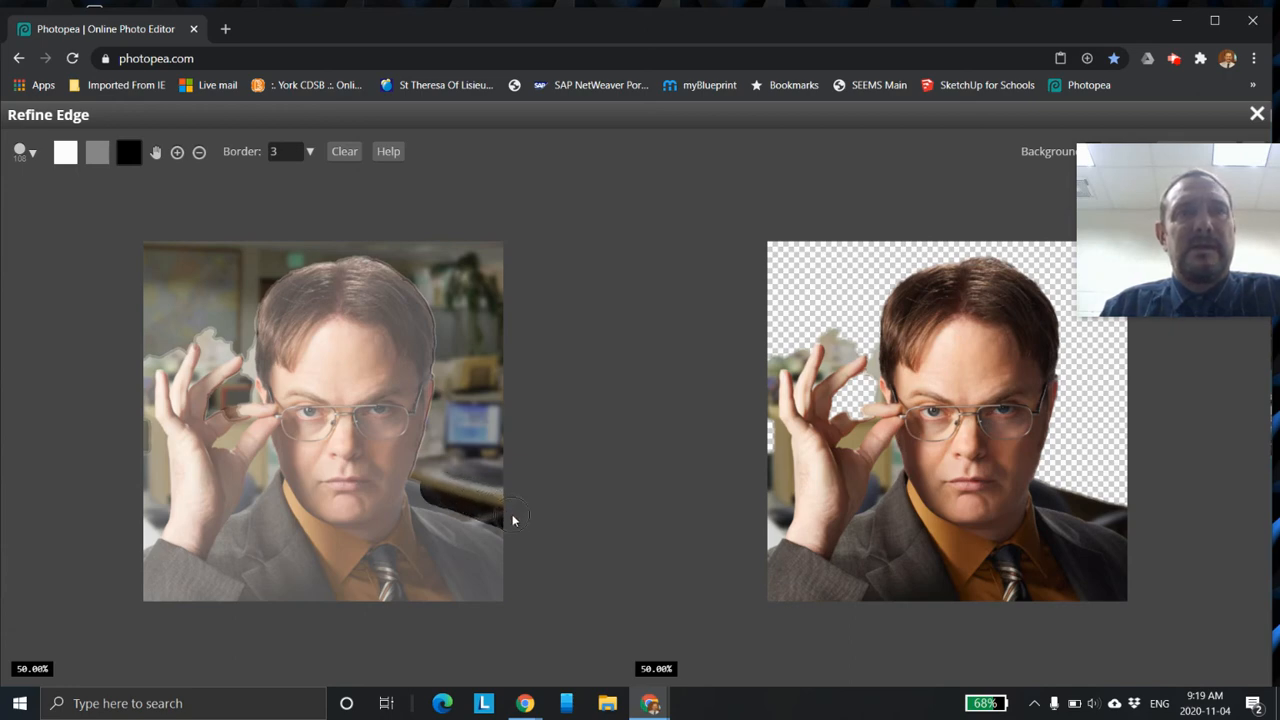
Step: Set the brush size to 12 px and trace a black background line along the jacket shoulder's upper edge to the neck
left_click(25, 151)
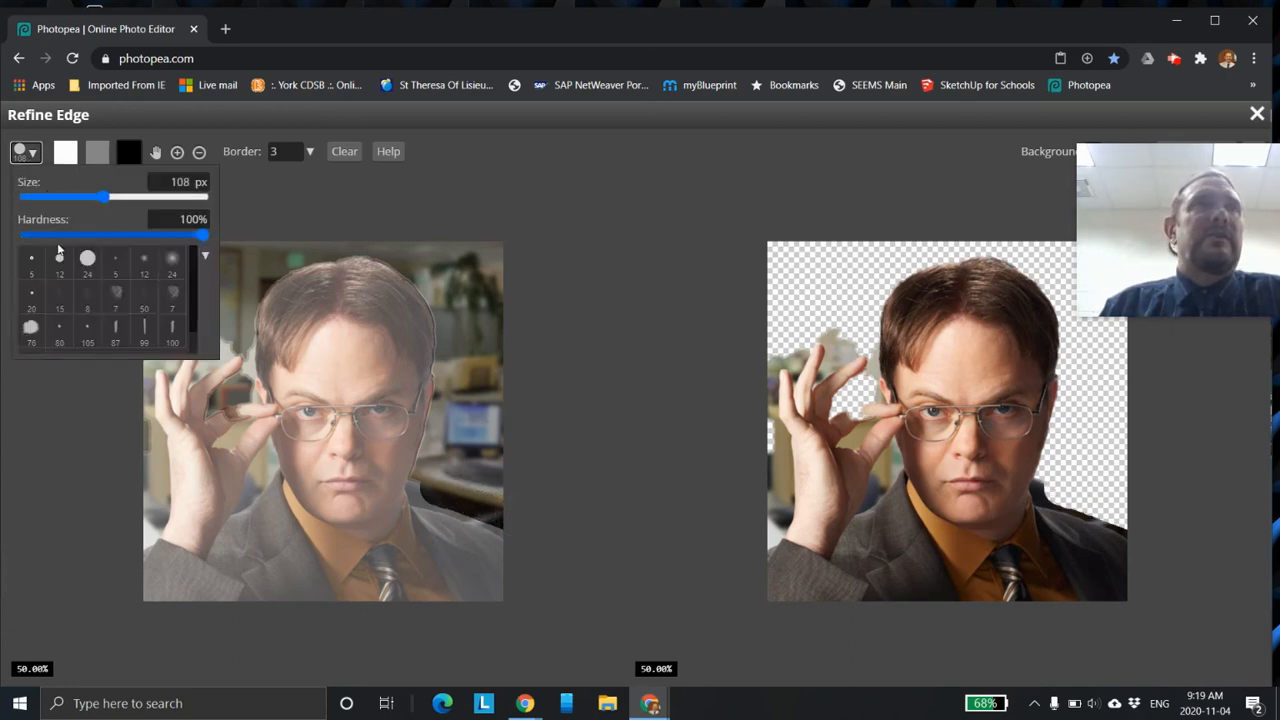
left_click(60, 262)
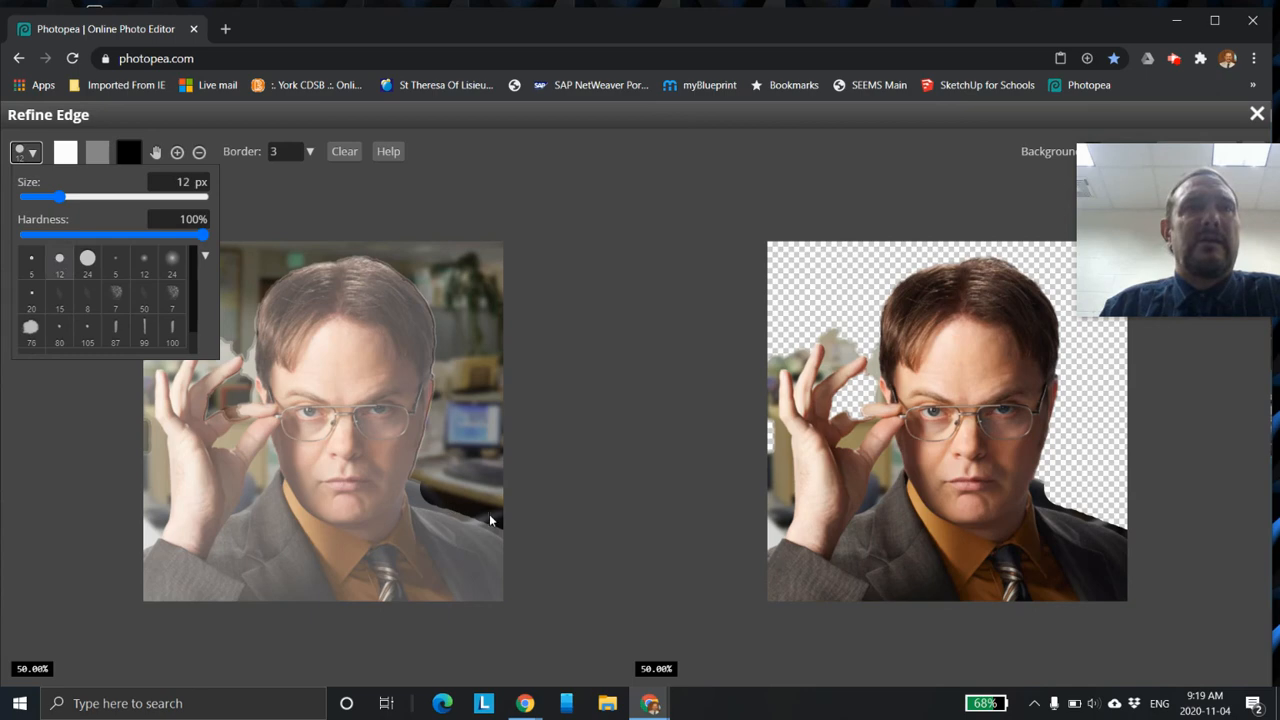
scroll(500, 522, "up", 1)
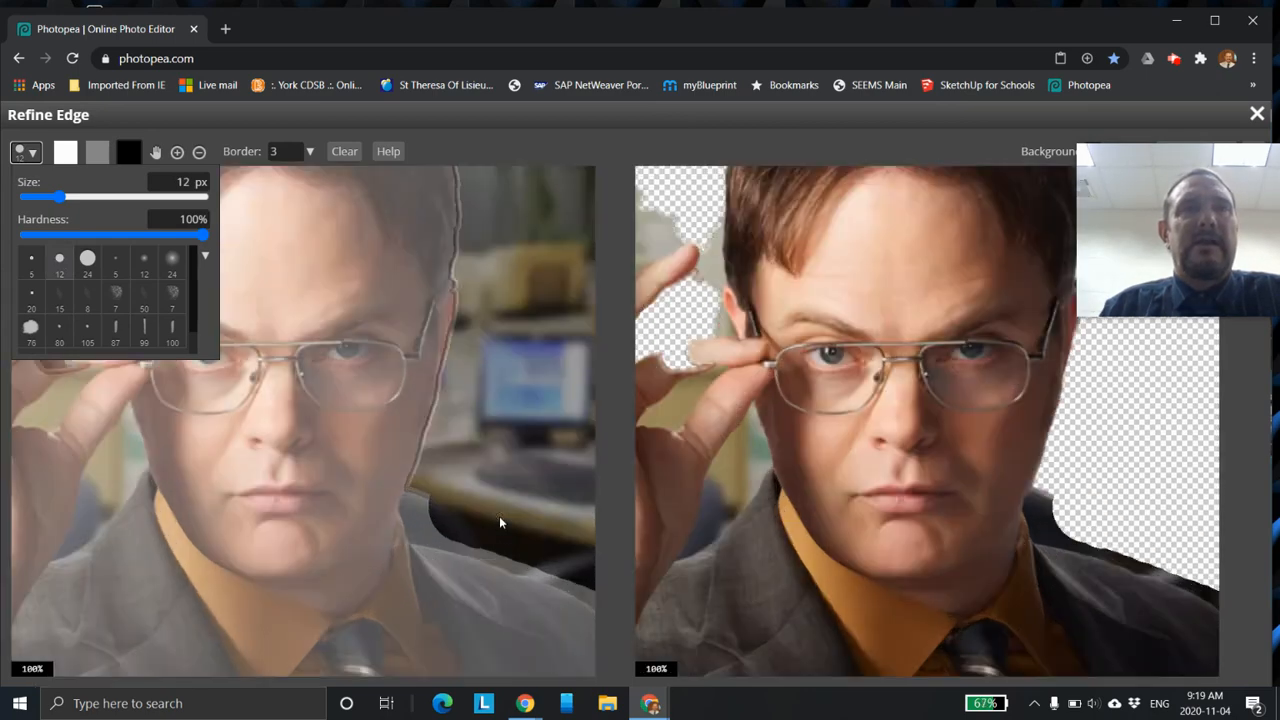
left_click(600, 603)
left_click_drag(593, 597, 410, 541)
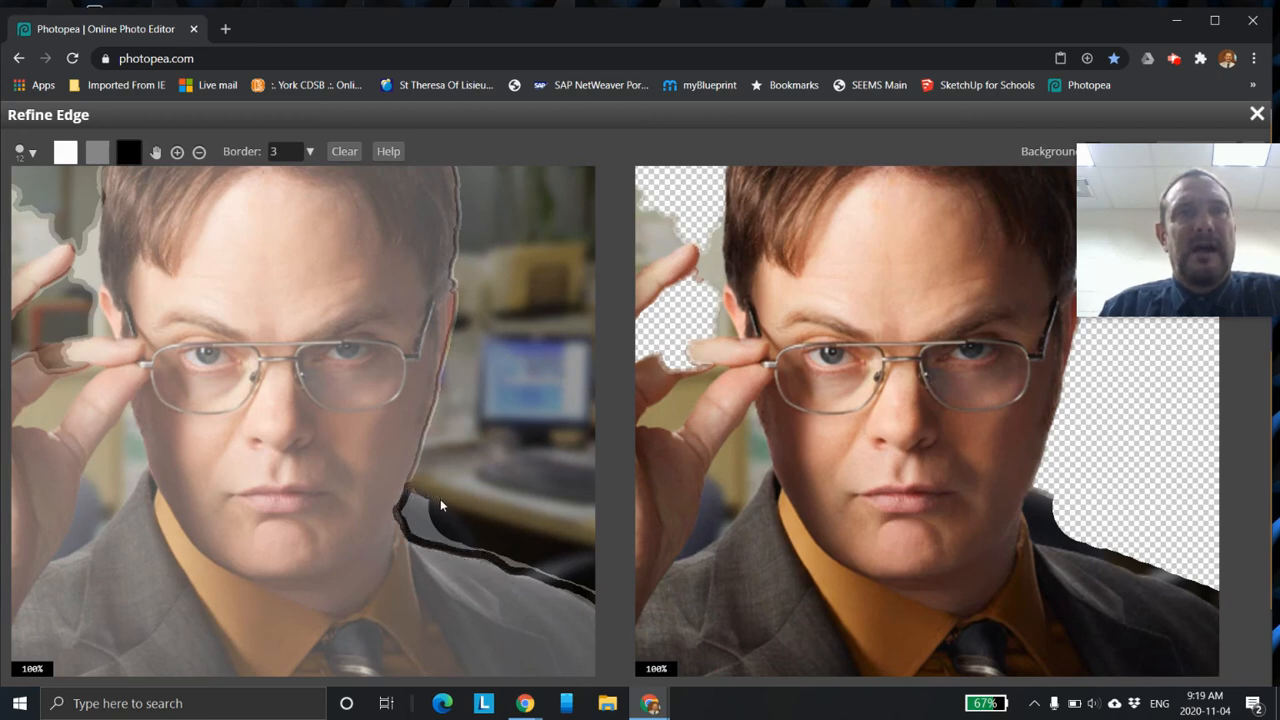
scroll(440, 470, "down", 1)
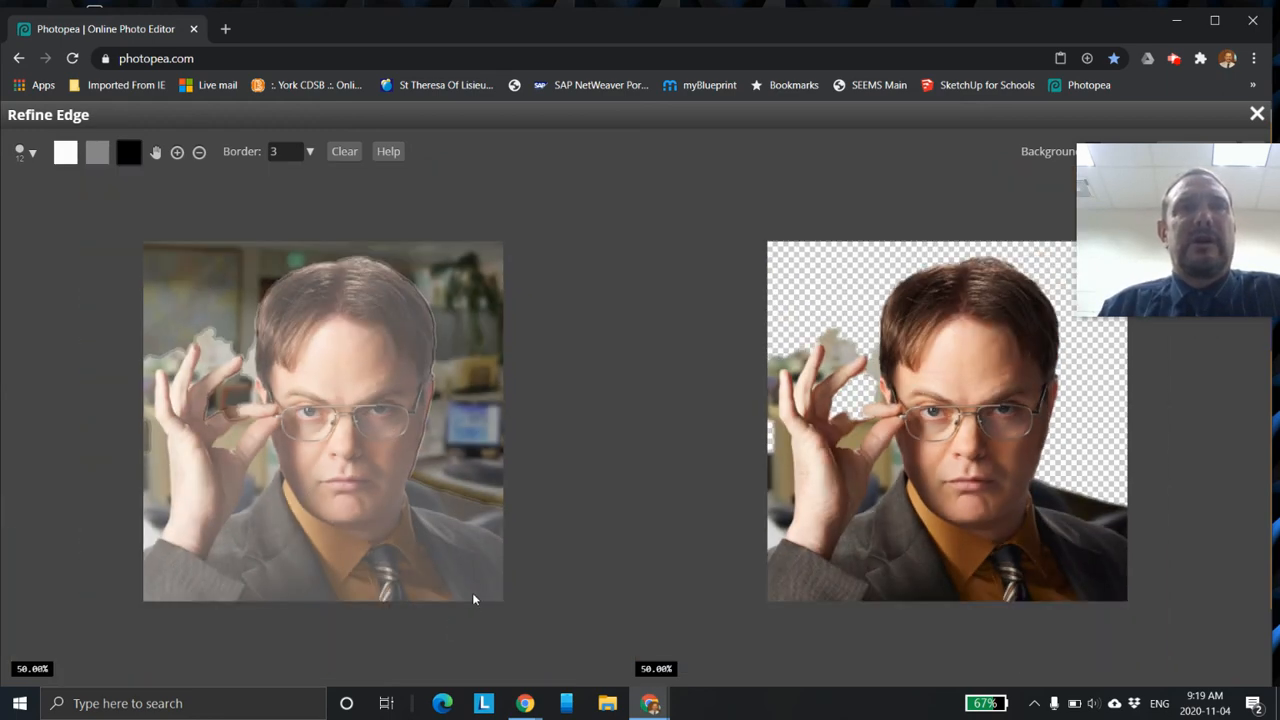
scroll(502, 571, "up", 1)
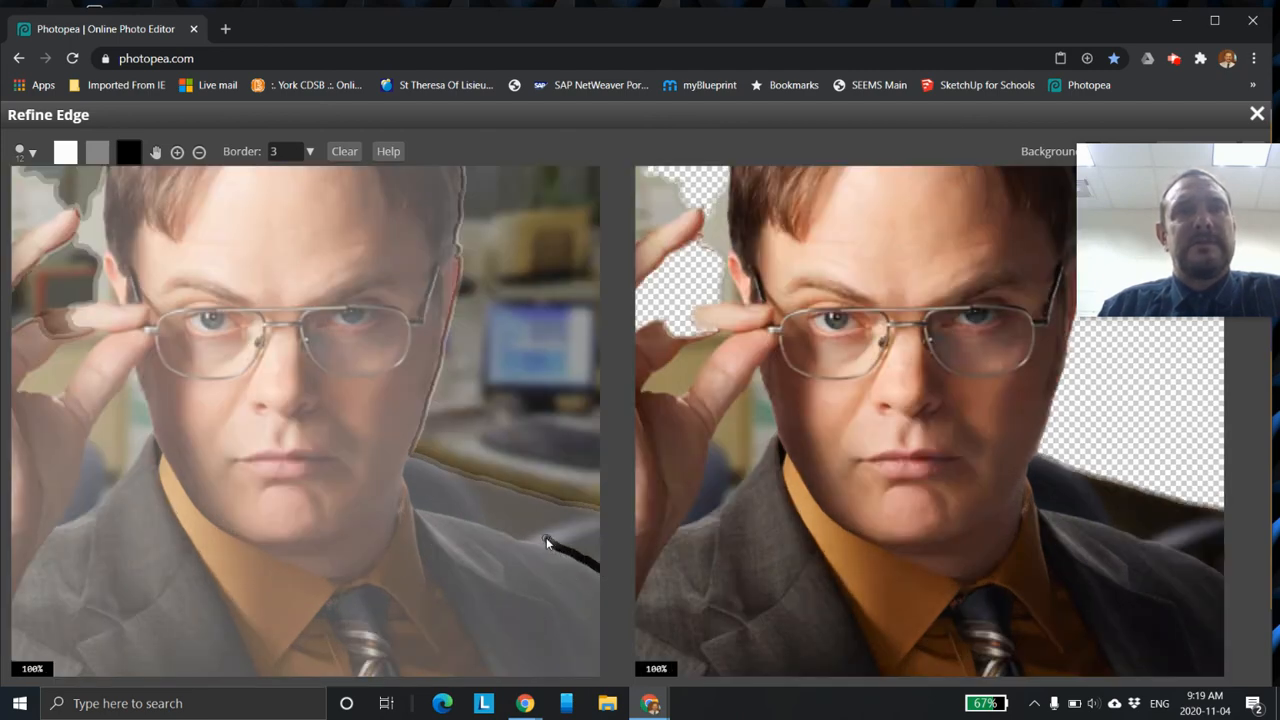
left_click_drag(511, 536, 435, 511)
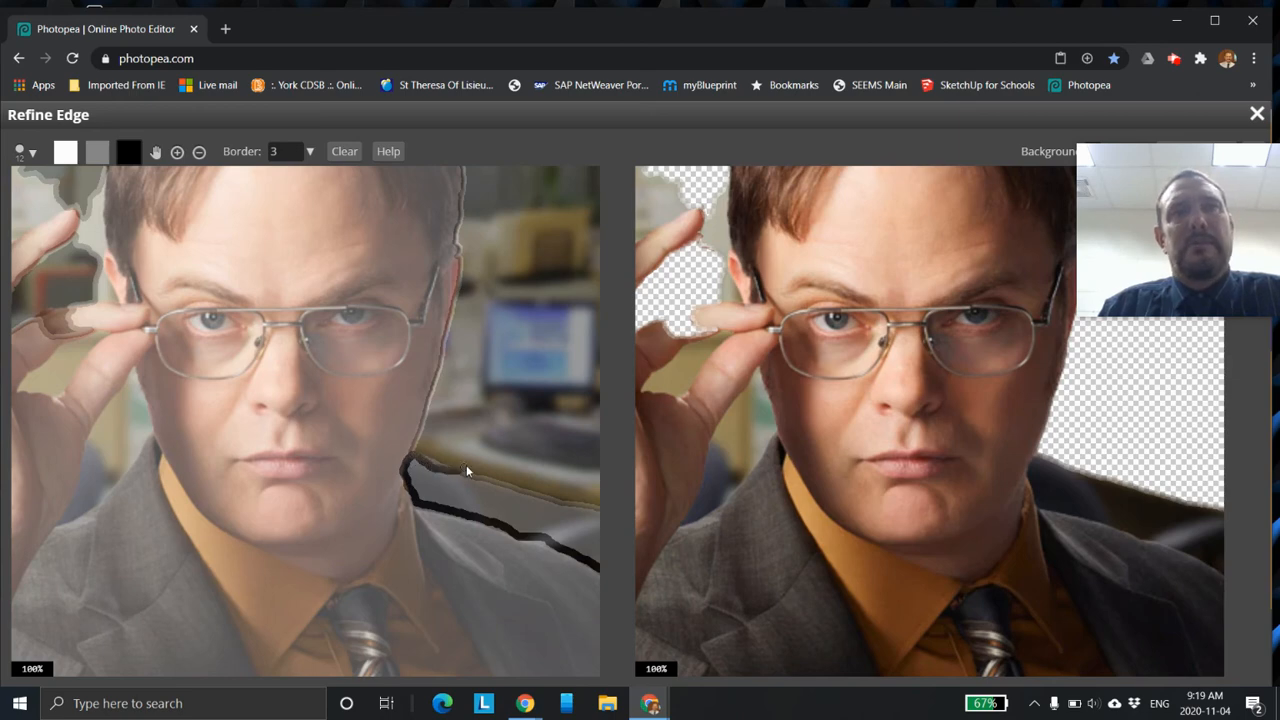
Step: Set the brush size to 44 px and paint the remaining chair and desk area above the shoulder black as background
scroll(500, 412, "down", 1)
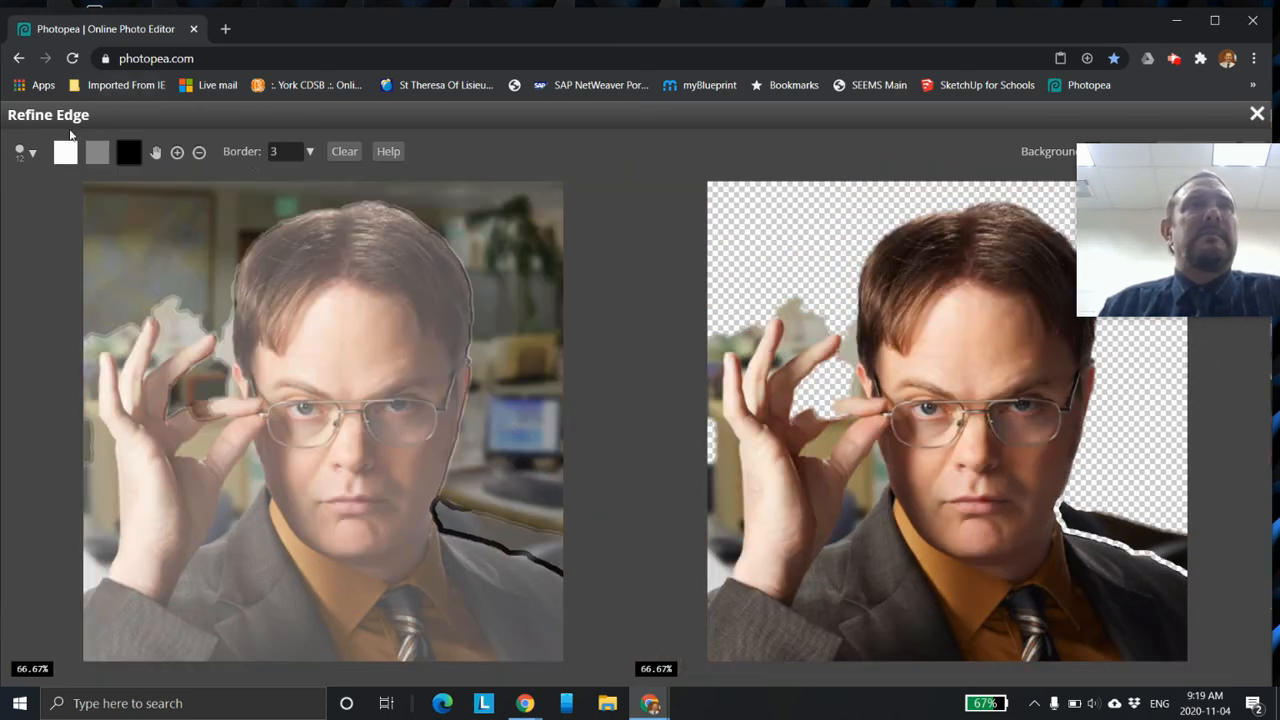
left_click(25, 151)
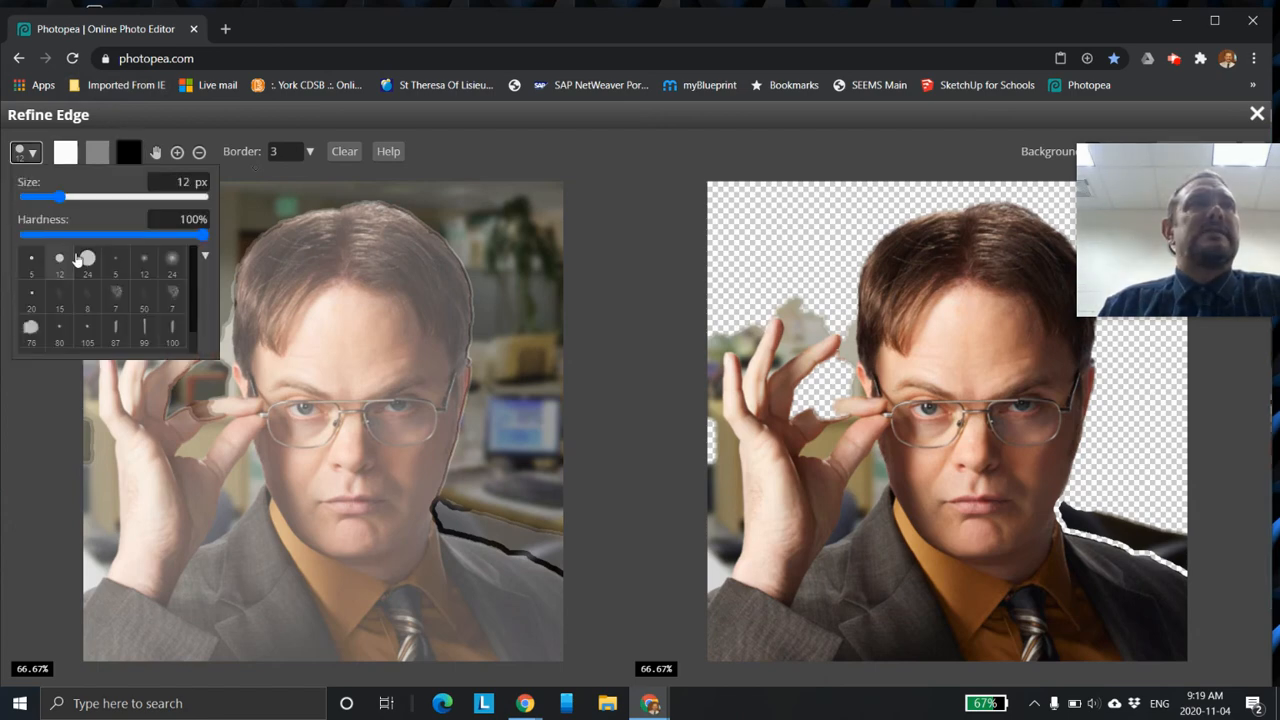
mouse_move(62, 197)
left_mouse_down()
mouse_move(165, 197)
mouse_move(72, 197)
left_mouse_up()
left_click(574, 535)
left_click_drag(464, 512, 532, 535)
left_click(517, 541)
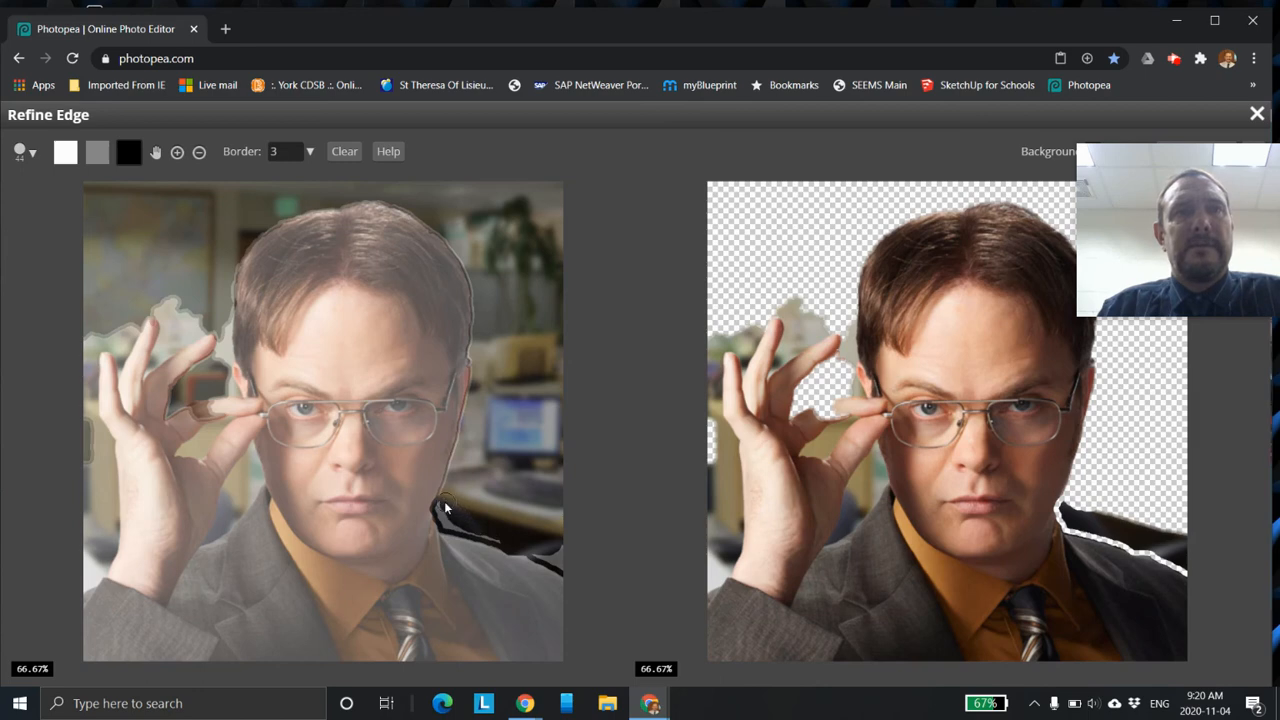
left_click_drag(443, 510, 574, 571)
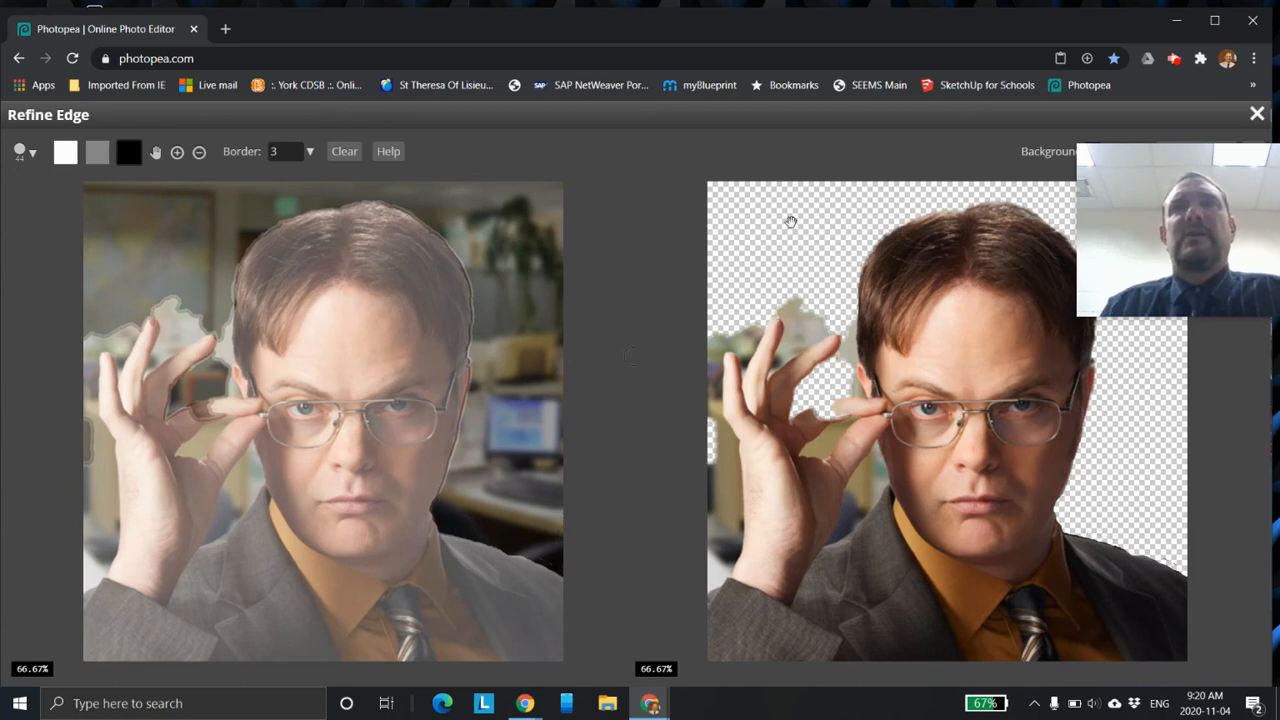
Step: Paint the index finger holding the glasses white to restore its missing part as foreground
scroll(201, 337, "up", 3)
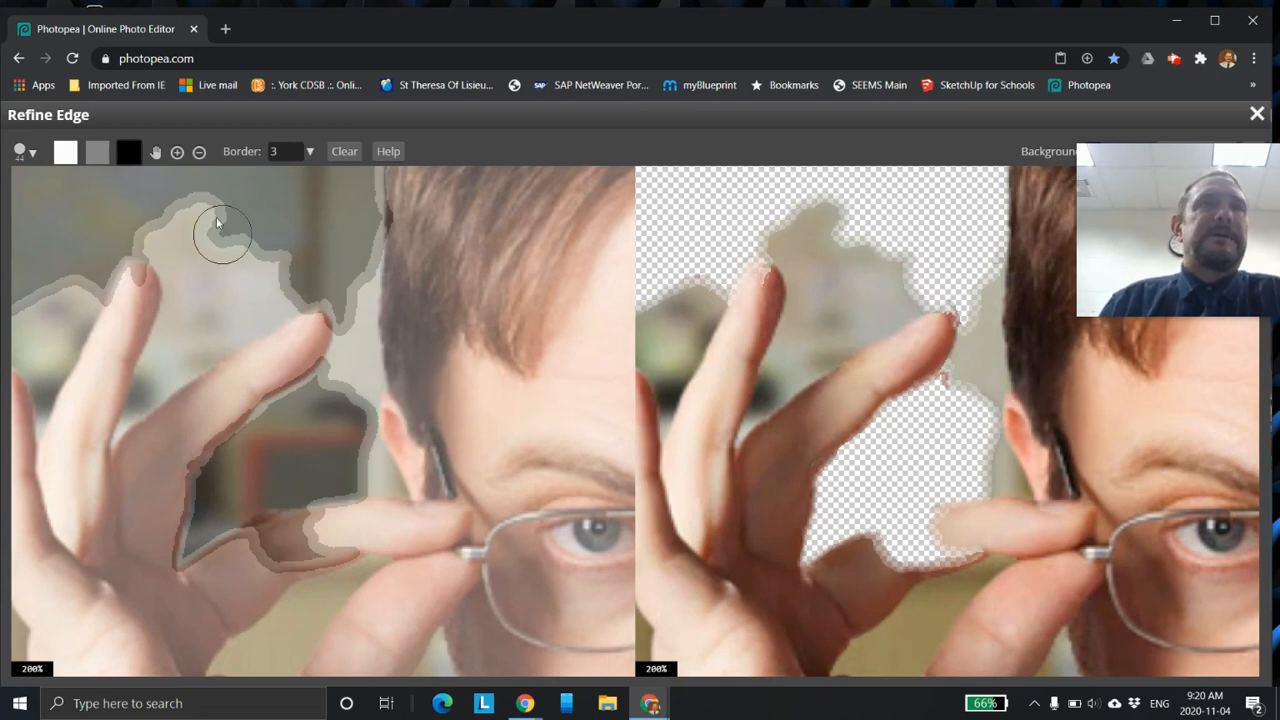
left_click(128, 151)
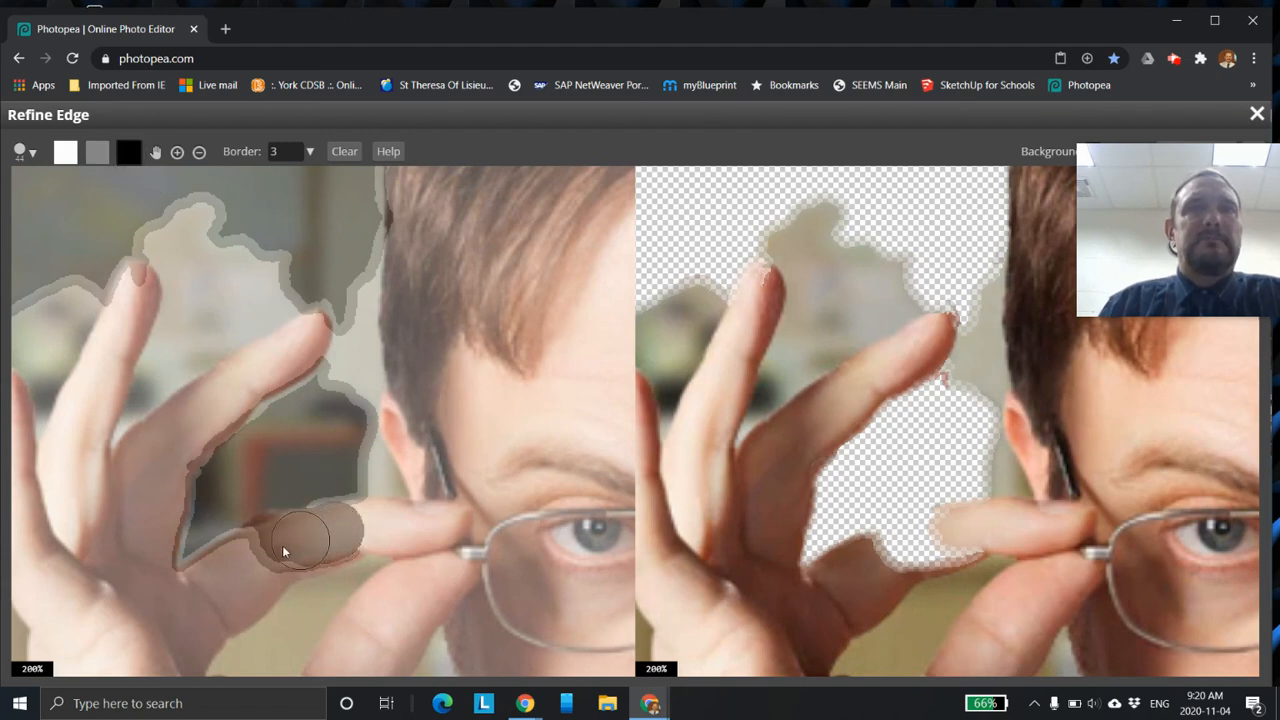
left_click(68, 155)
mouse_move(346, 530)
left_mouse_down()
mouse_move(300, 537)
mouse_move(246, 576)
left_mouse_up()
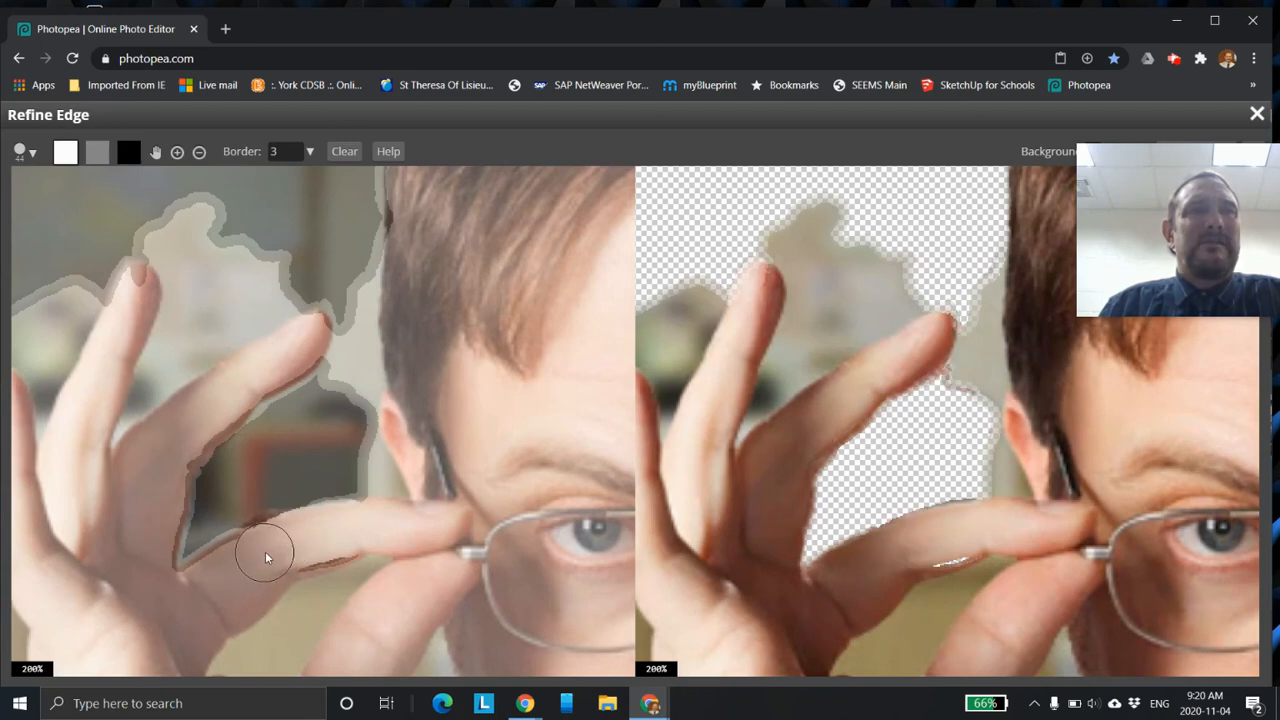
Step: Try white foreground strokes and a gray edge stroke along the index finger and in the gap above it, undoing the last strokes
left_click_drag(270, 545, 307, 545)
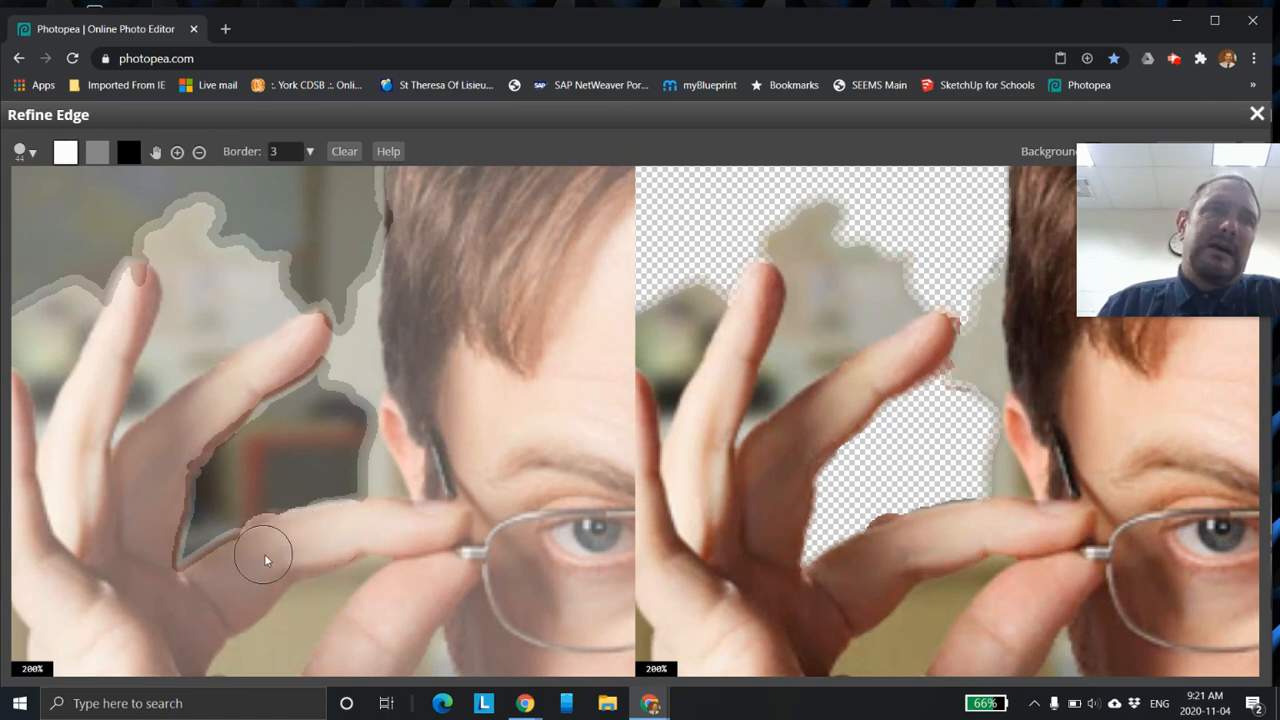
scroll(261, 554, "up", 3)
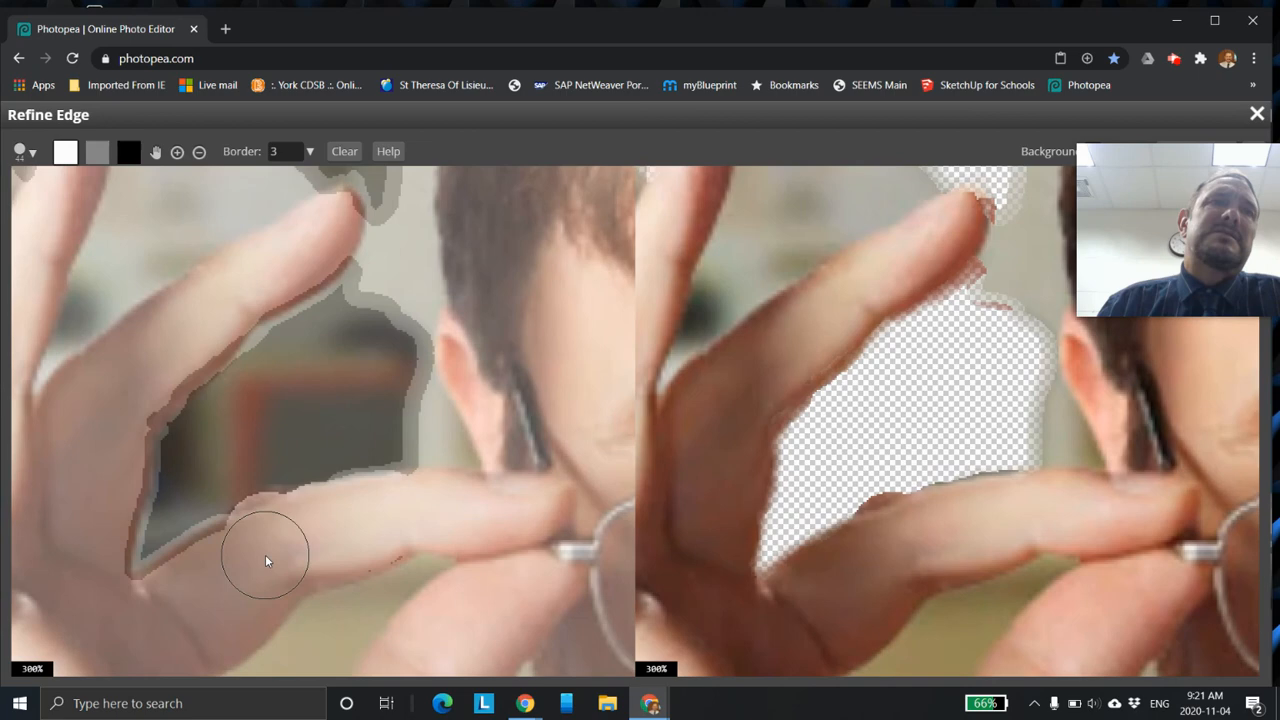
left_click(100, 151)
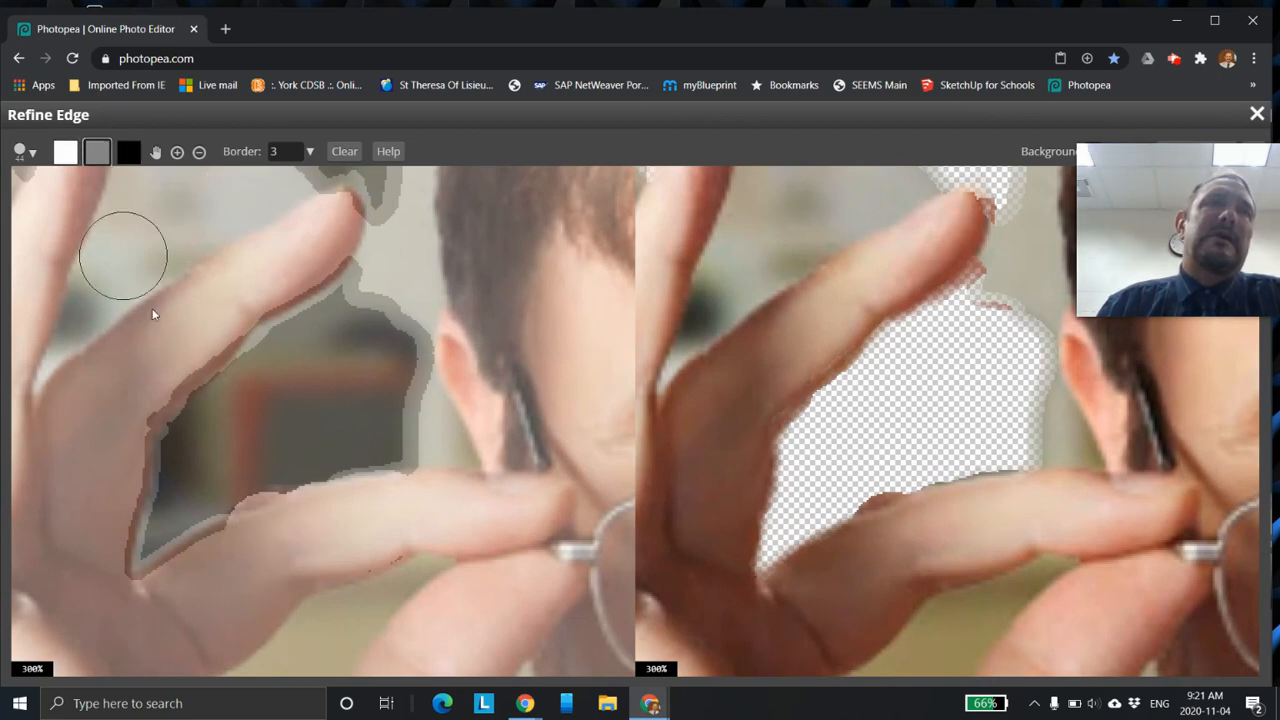
mouse_move(224, 467)
left_mouse_down()
mouse_move(342, 438)
mouse_move(314, 432)
mouse_move(326, 409)
left_mouse_up()
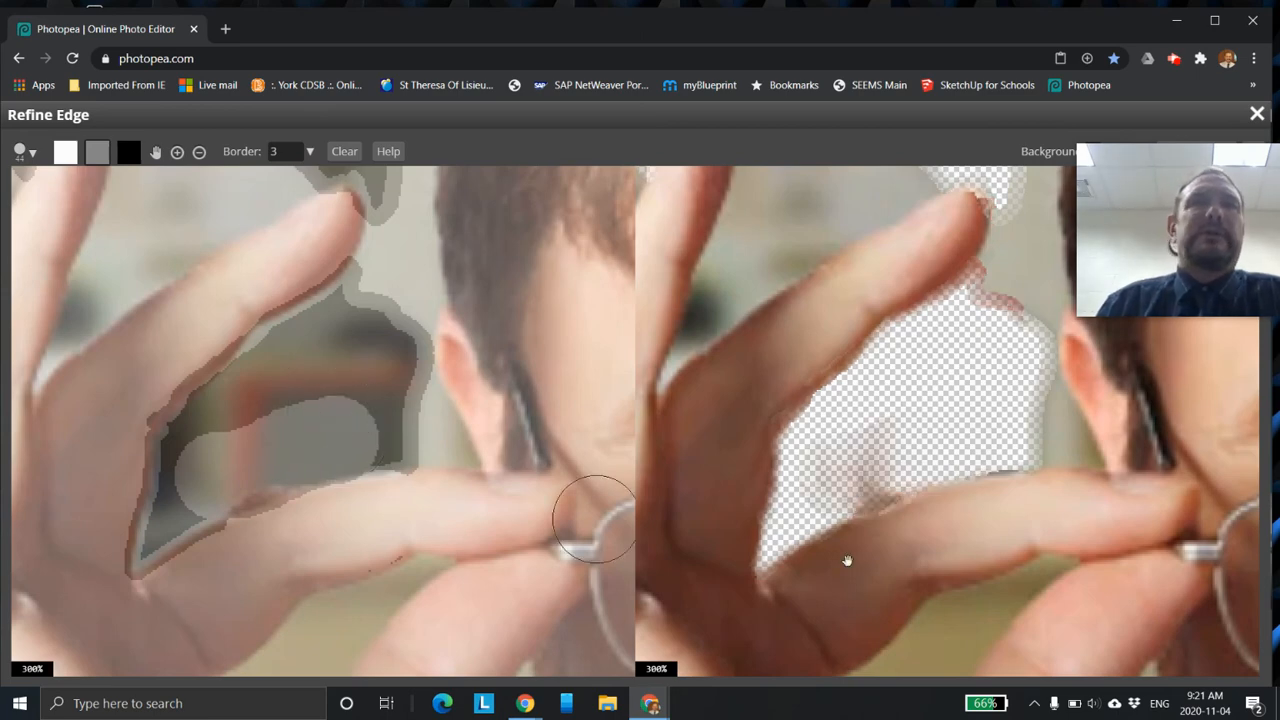
left_click(65, 151)
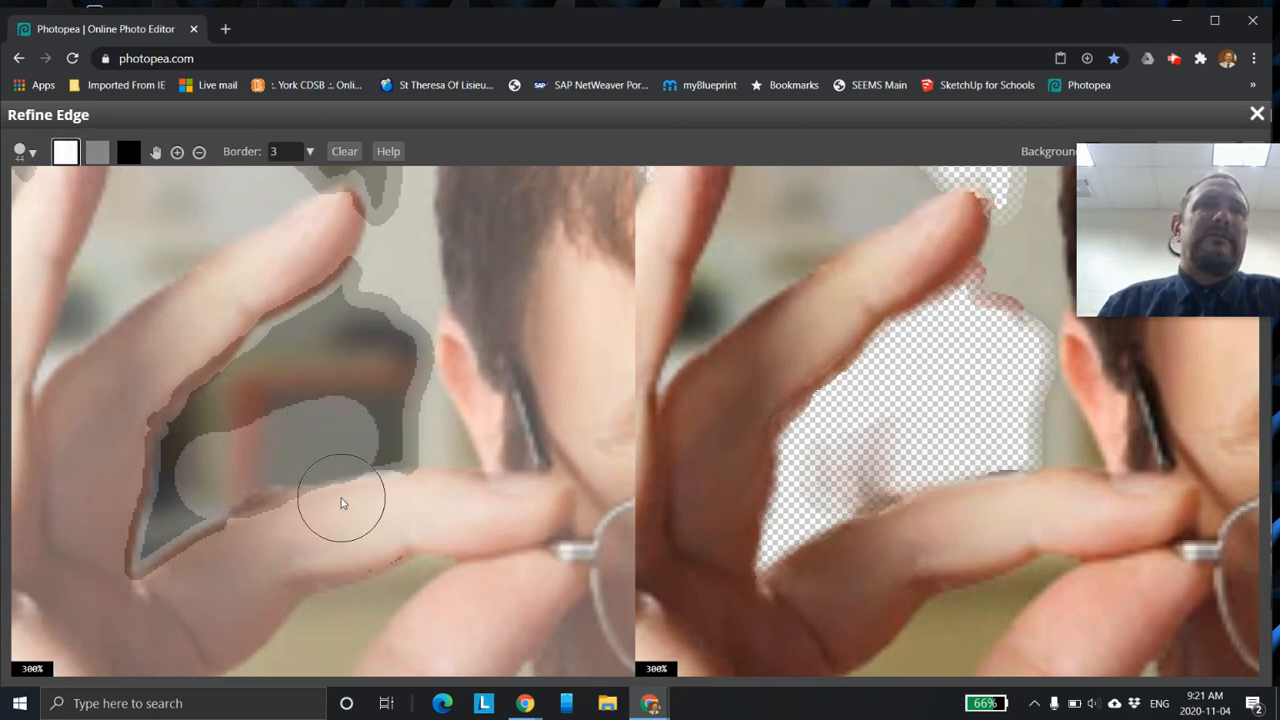
left_click_drag(345, 436, 316, 432)
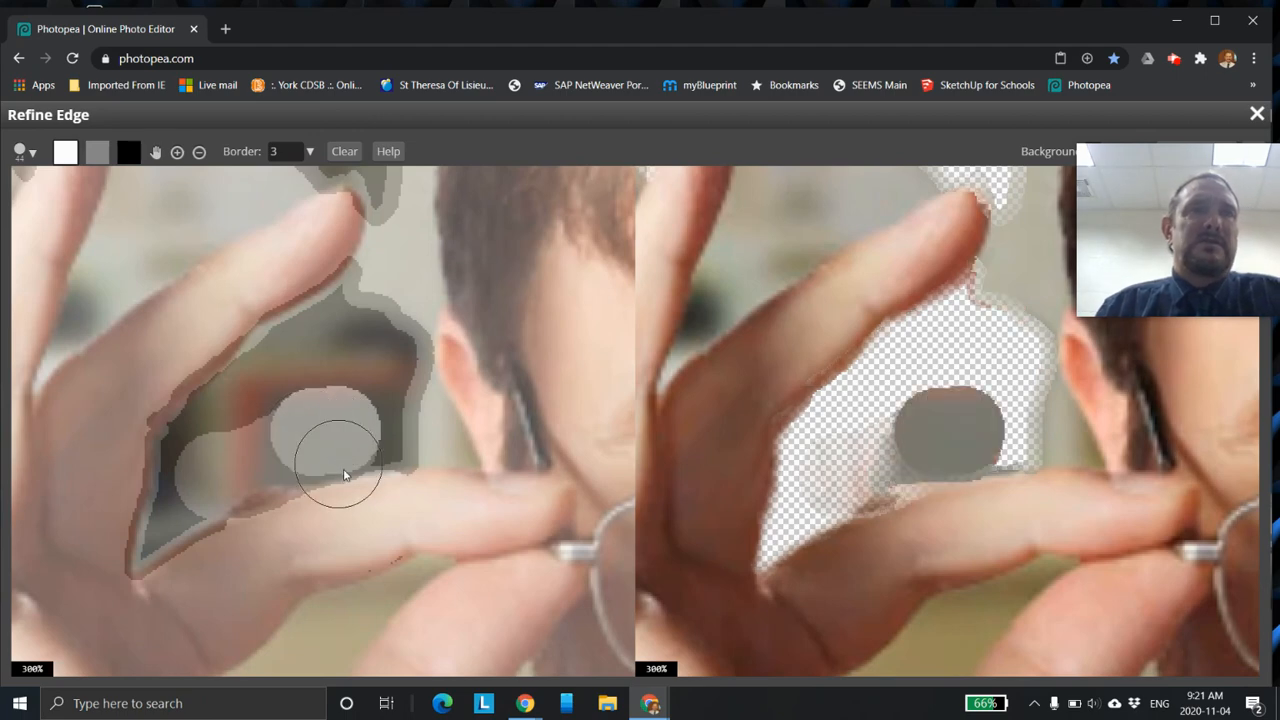
key("ctrl+z")
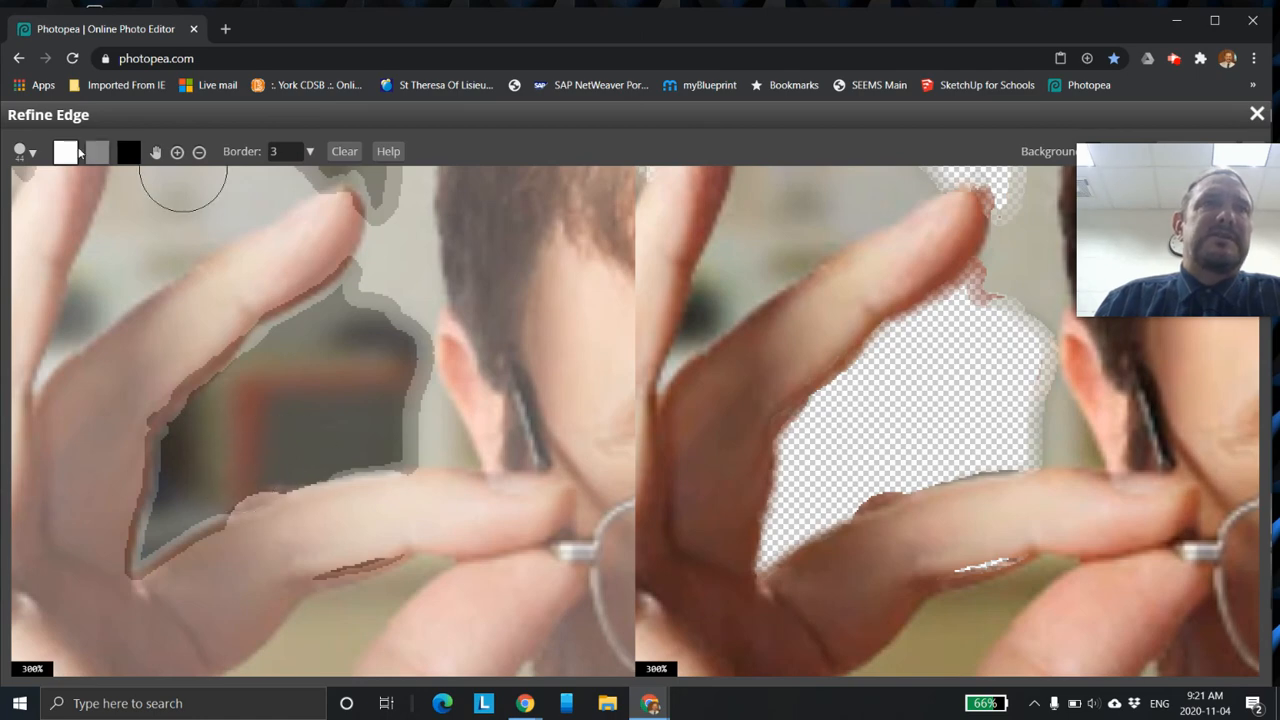
Step: Paint the excess above the index finger black as background and the missing sliver along its lower edge white as foreground
left_click(128, 151)
mouse_move(253, 461)
left_mouse_down()
mouse_move(217, 484)
mouse_move(249, 467)
left_mouse_up()
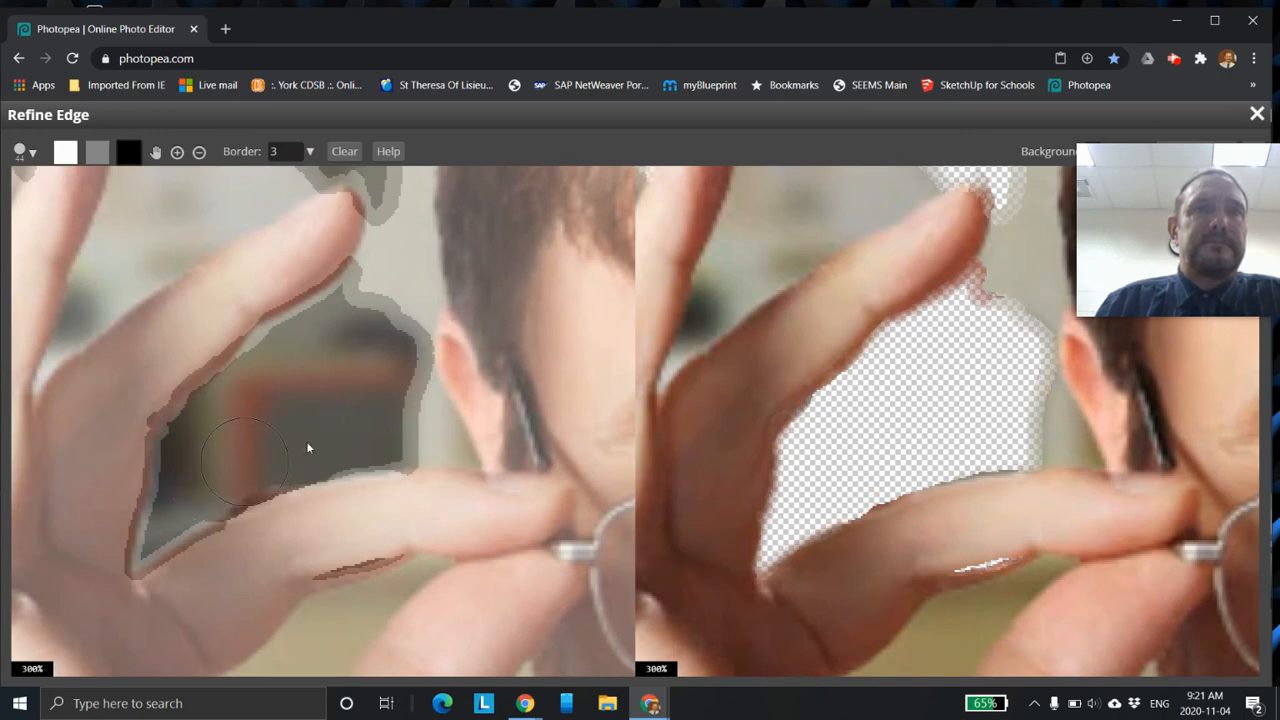
left_click(65, 151)
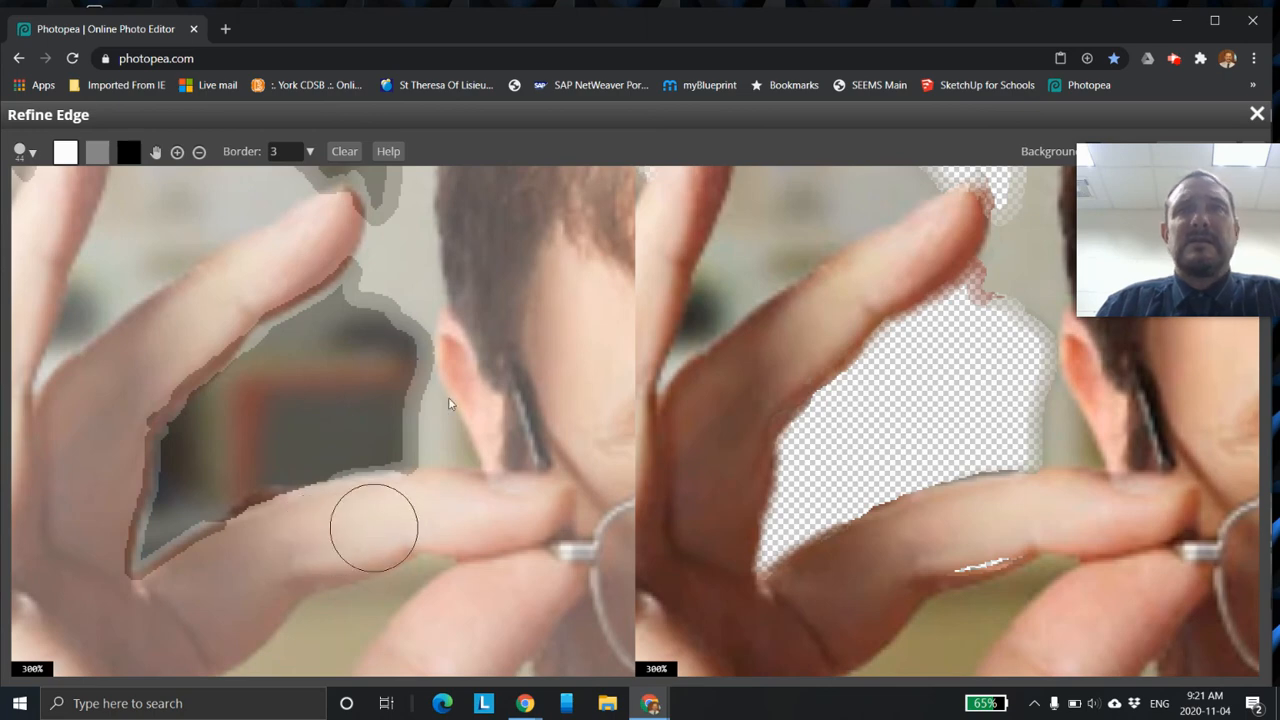
Step: Set the Refine Edge output to Raster Mask and apply it to the man's photo layer
scroll(514, 365, "down", 1)
scroll(520, 365, "down", 1)
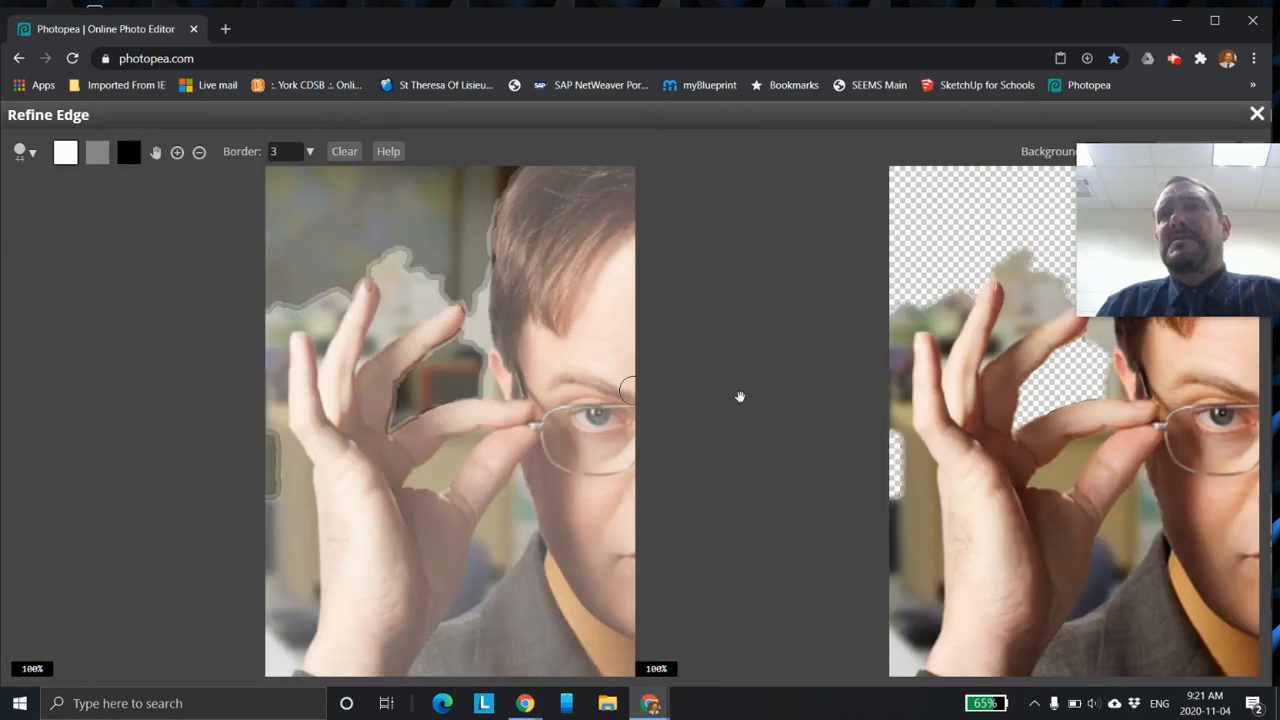
scroll(740, 397, "down", 1)
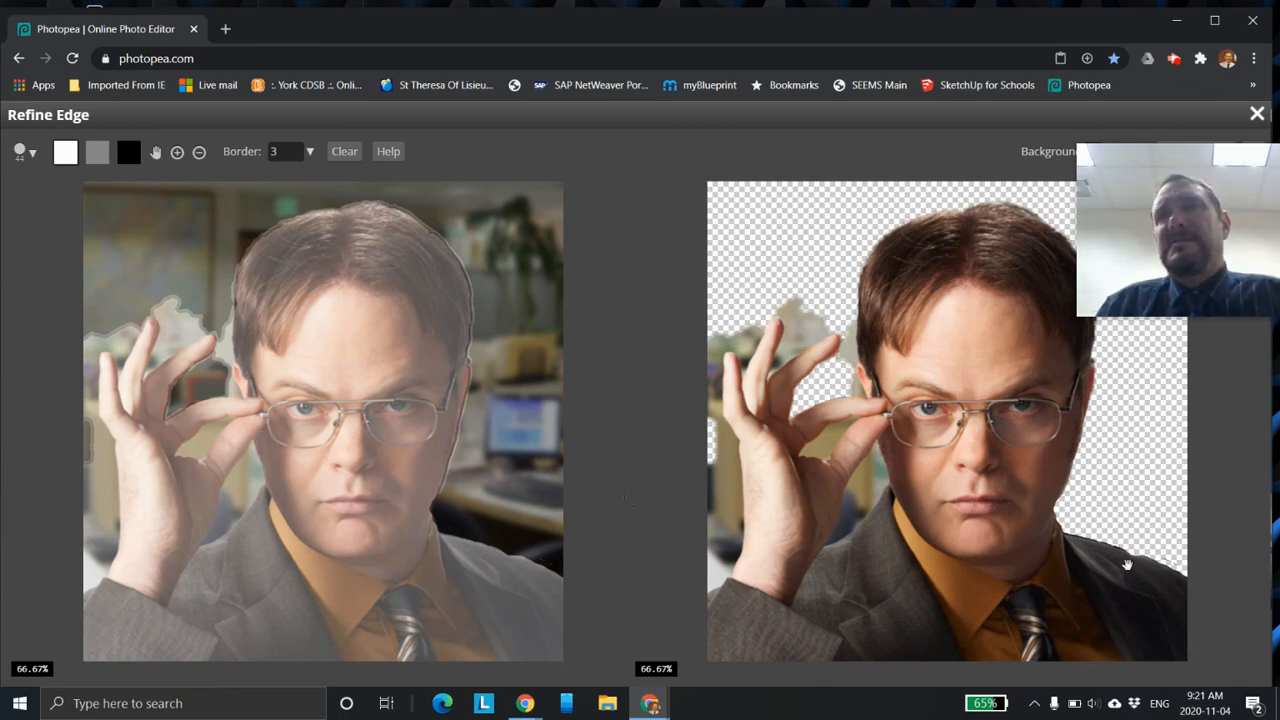
scroll(889, 326, "down", 1)
scroll(860, 330, "up", 1)
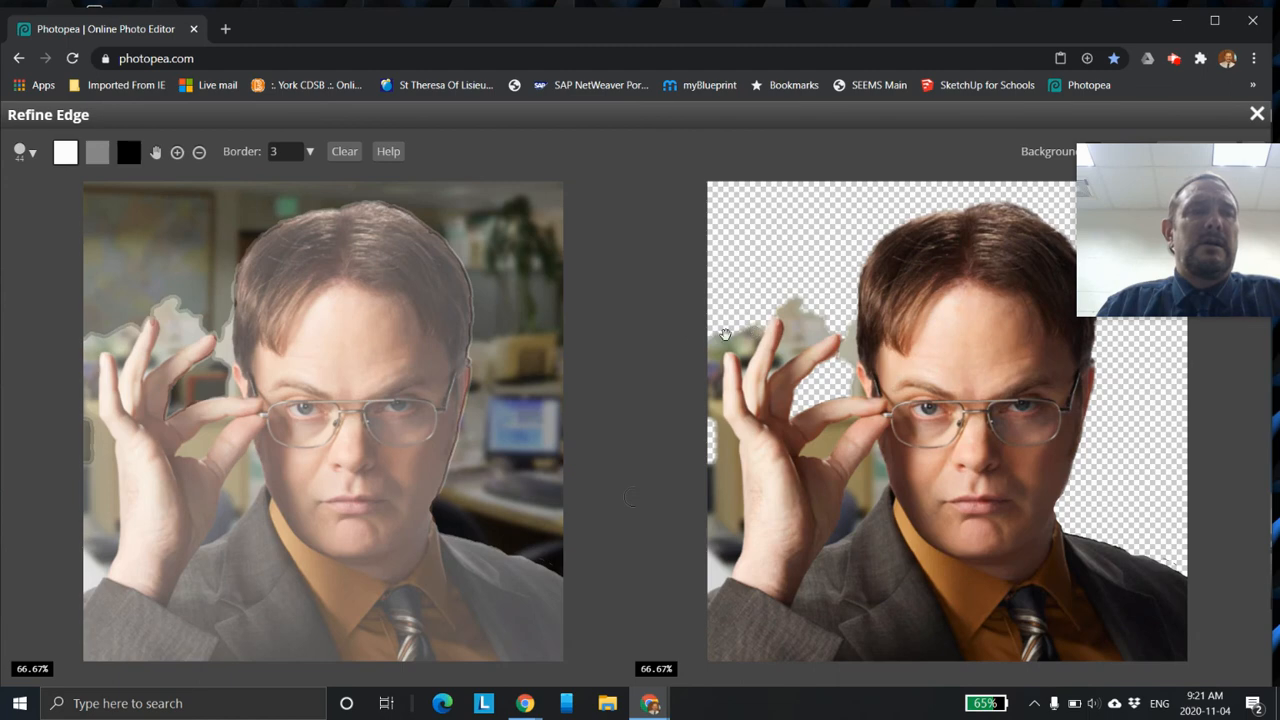
scroll(675, 327, "down", 2)
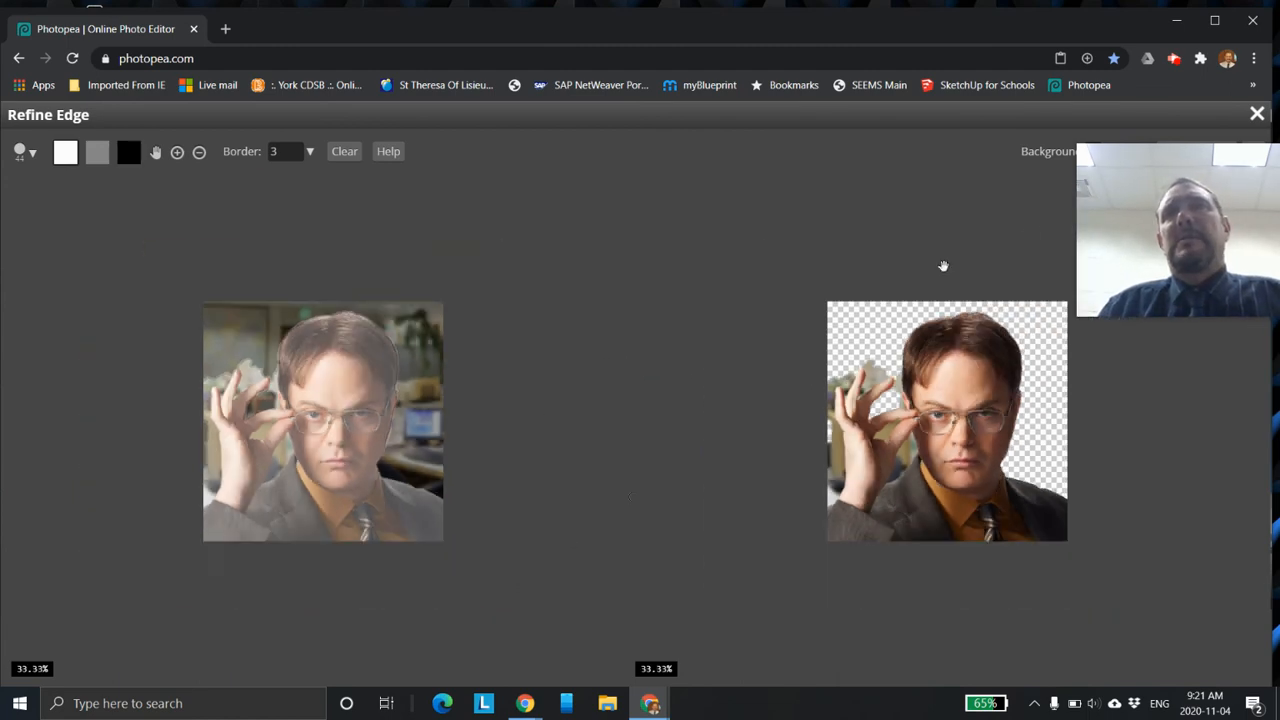
left_click_drag(1197, 487, 1163, 568)
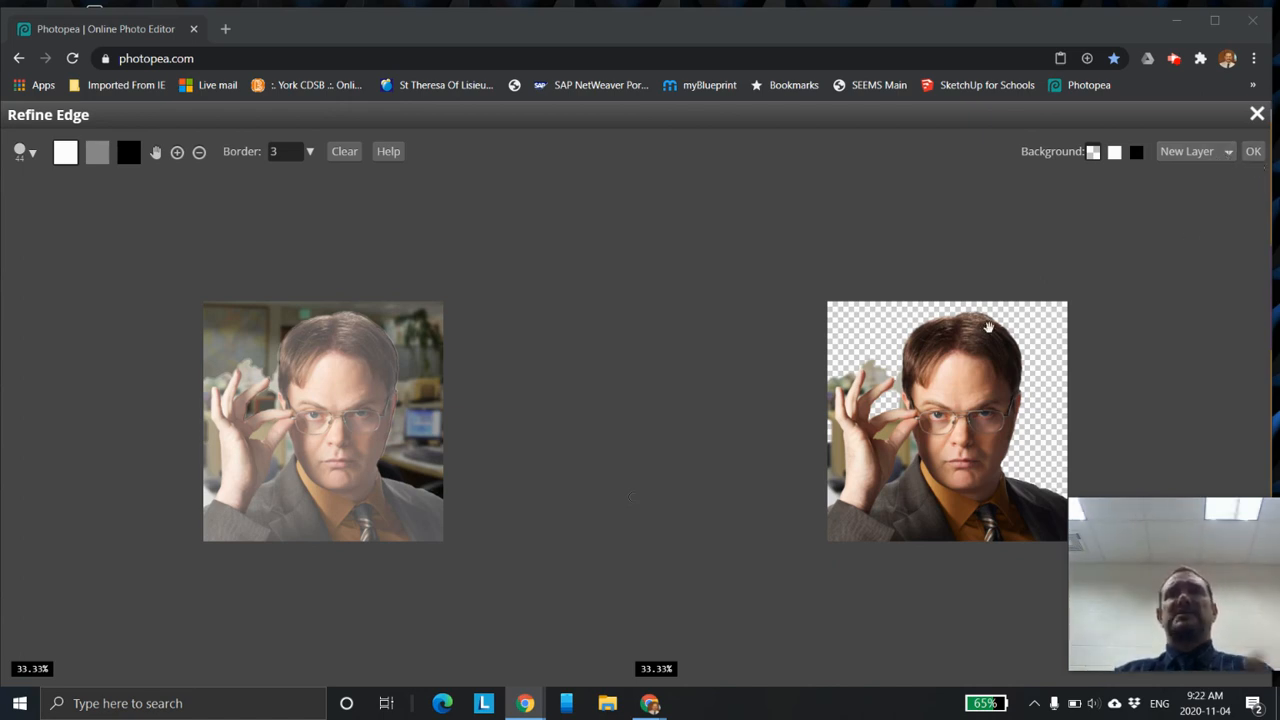
left_click(1212, 150)
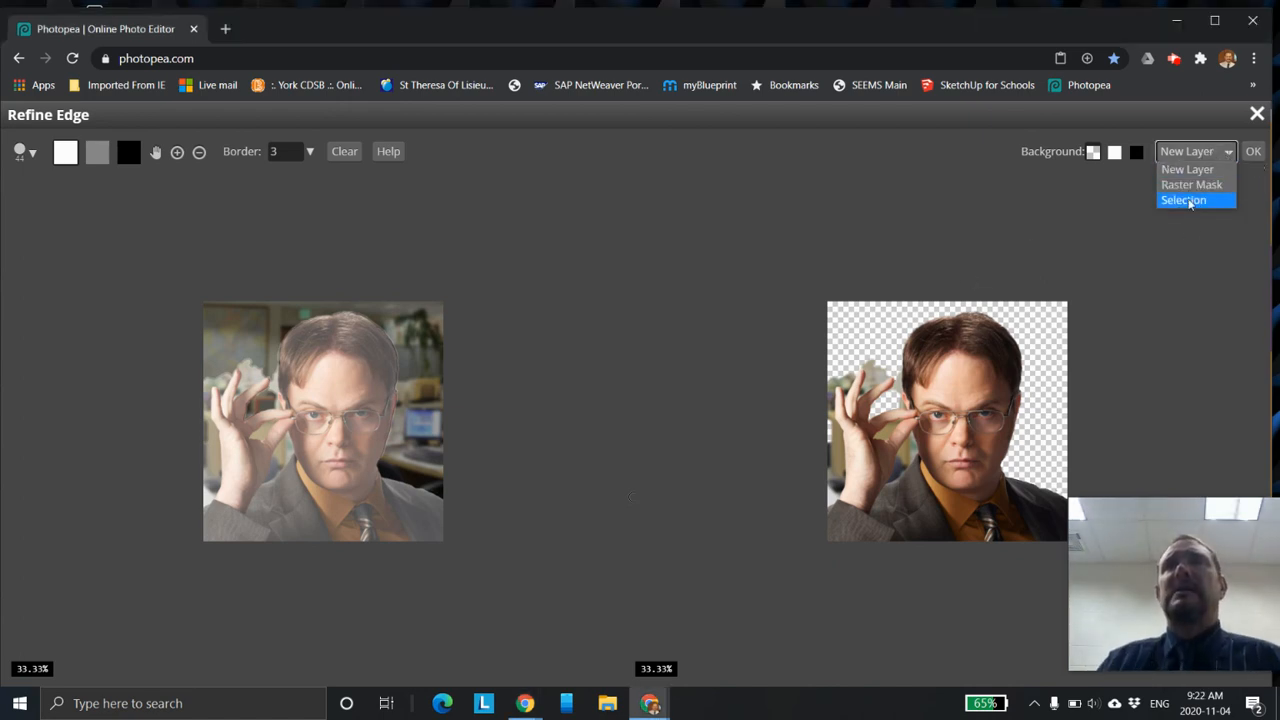
left_click(1212, 186)
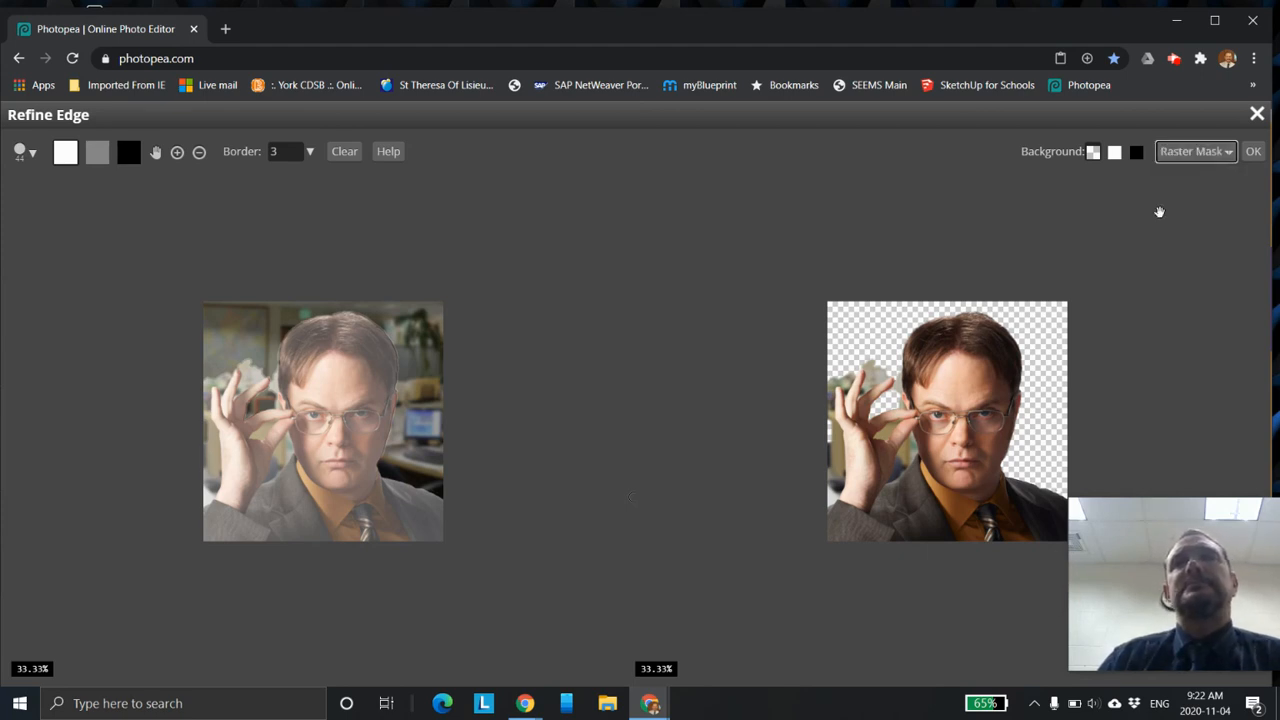
left_click(1252, 156)
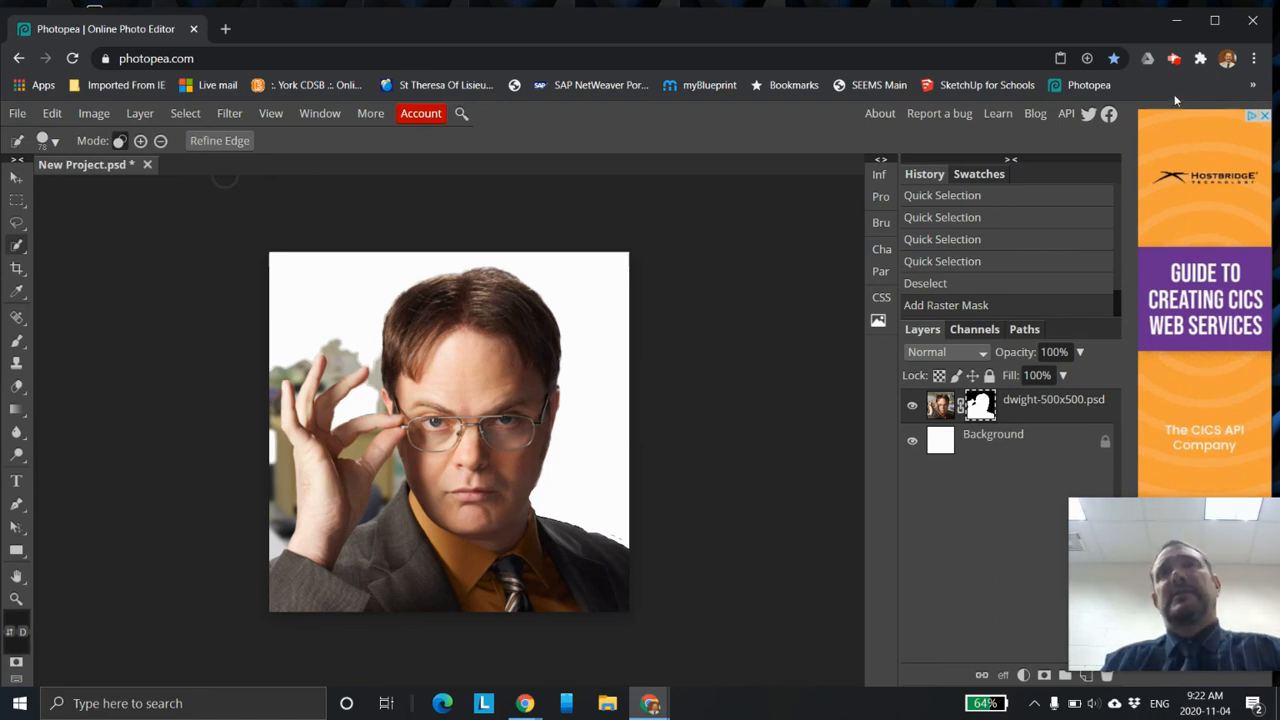
left_click(1174, 58)
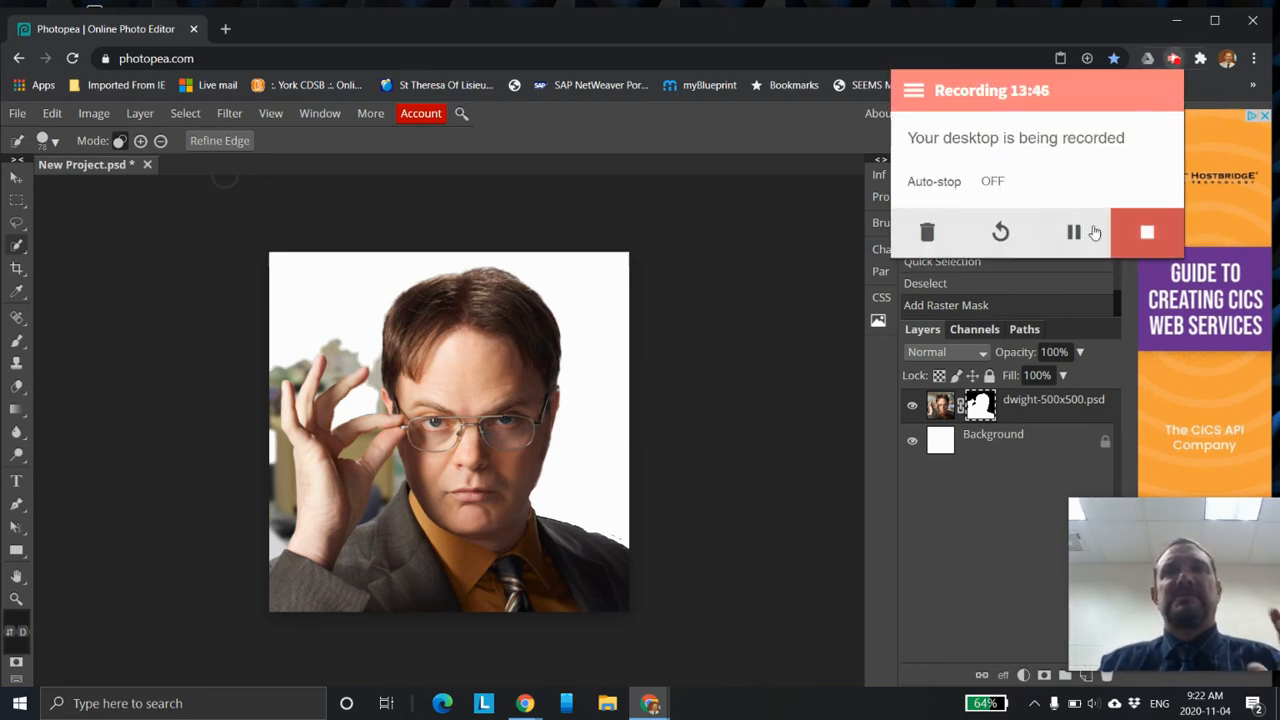